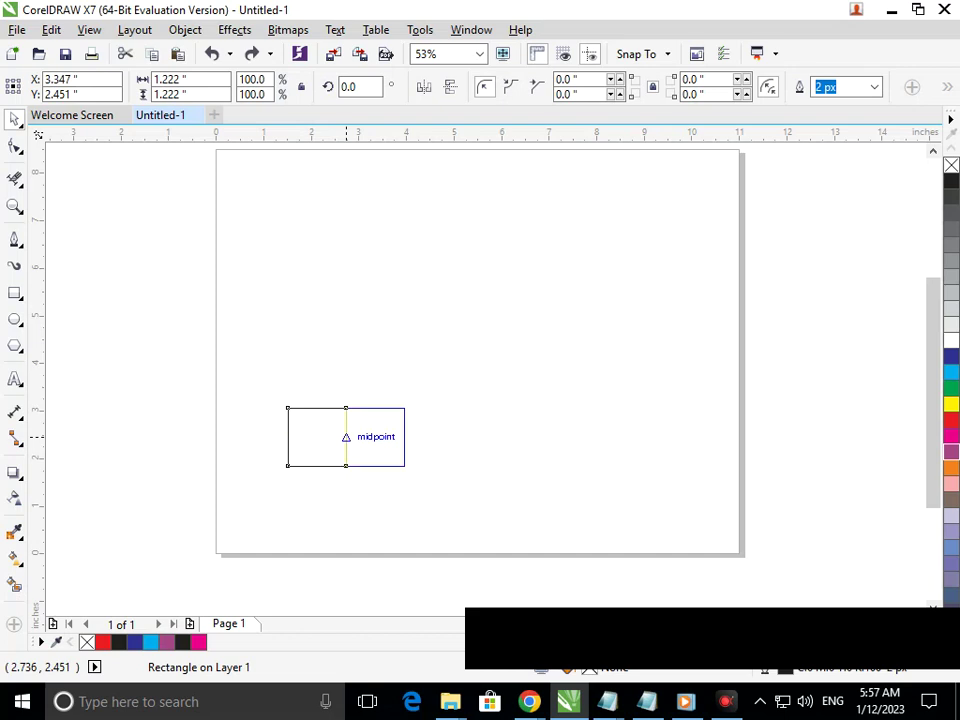
Step: Repeat the last square duplication until six adjoining squares form a row
key(ctrl+r)
key(ctrl+r)
key(ctrl+r)
key(ctrl+r)
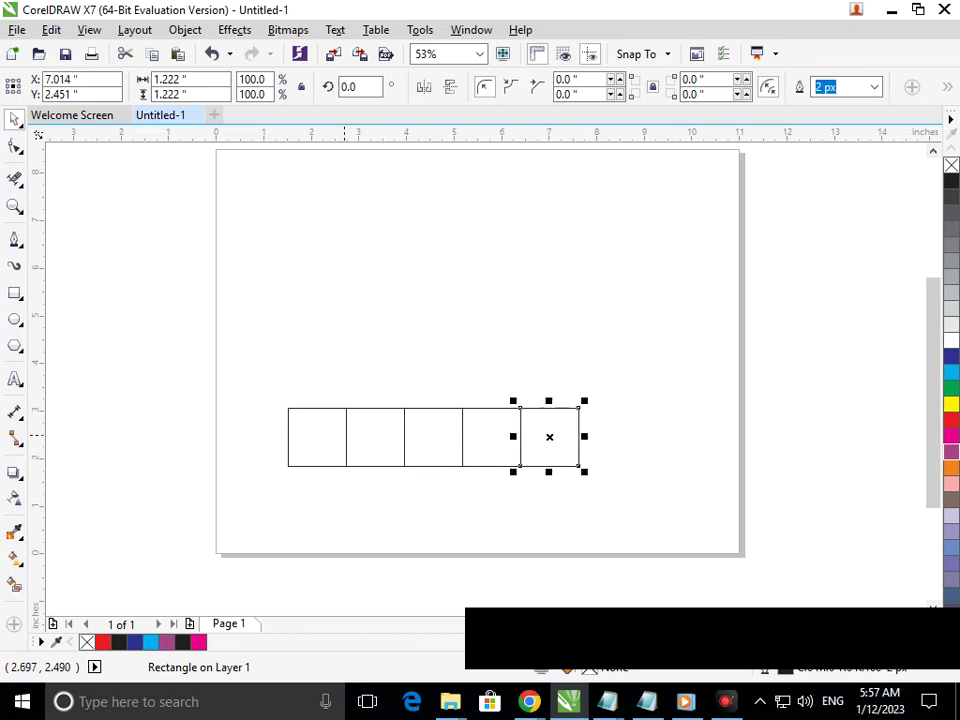
click(275, 404)
drag(274, 406, 700, 517)
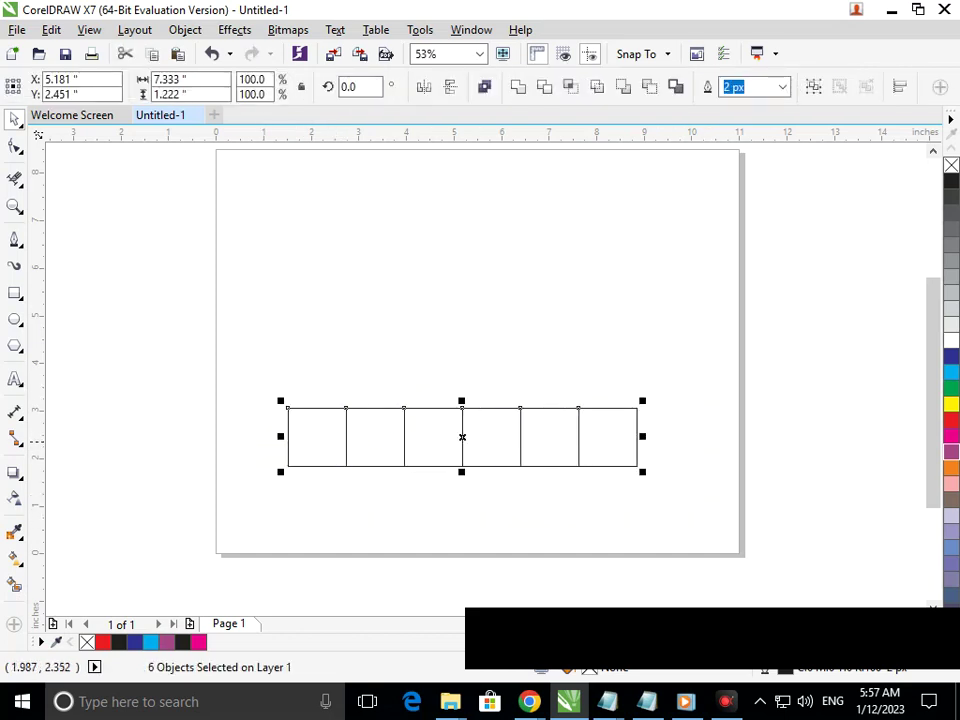
mouse_move(362, 408)
mouse_down()
mouse_move(370, 353)
mouse_move(367, 393)
mouse_up()
drag(392, 435, 394, 377)
key(ctrl+d)
key(ctrl+d)
key(ctrl+z)
key(ctrl+z)
key(ctrl+z)
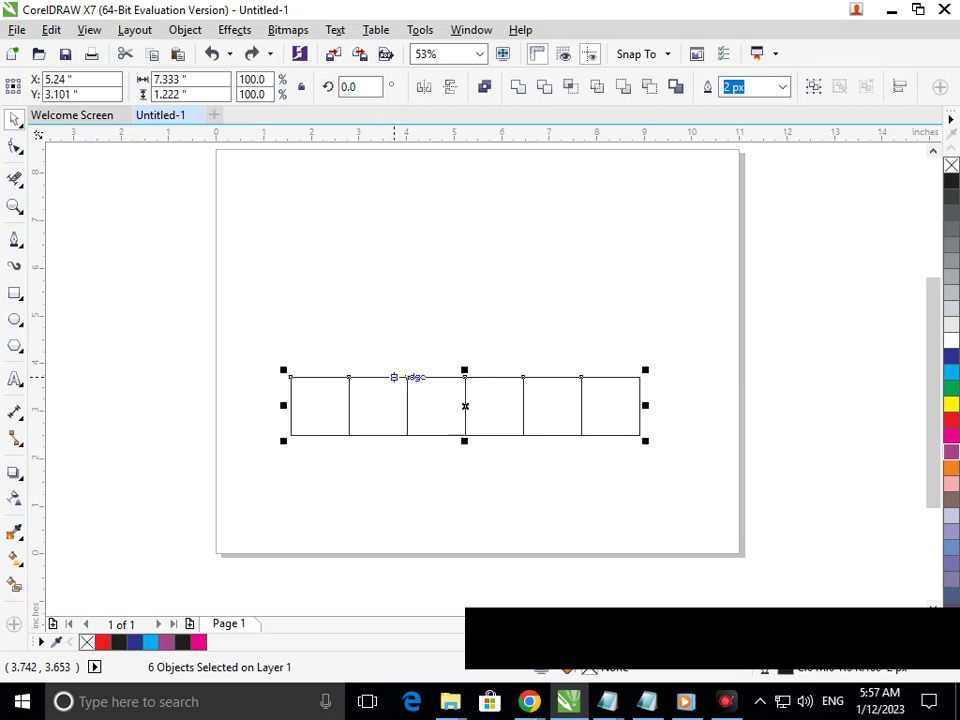
Step: Duplicate the row of six squares directly above itself and repeat until the grid has six rows
click(391, 375)
drag(241, 339, 887, 499)
drag(445, 377, 469, 375)
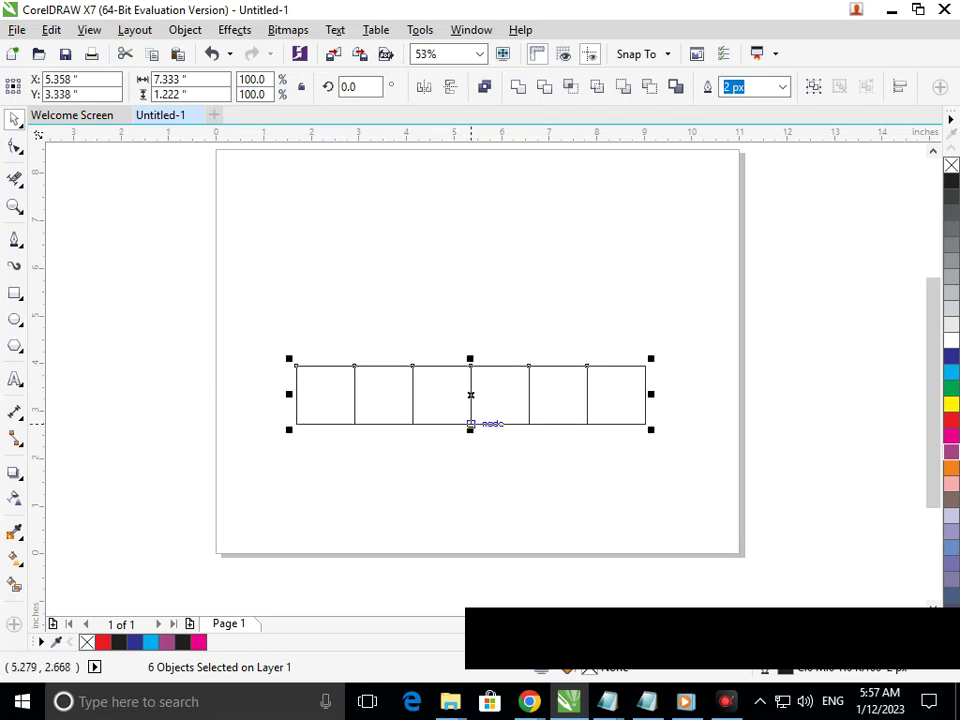
drag(470, 424, 471, 367)
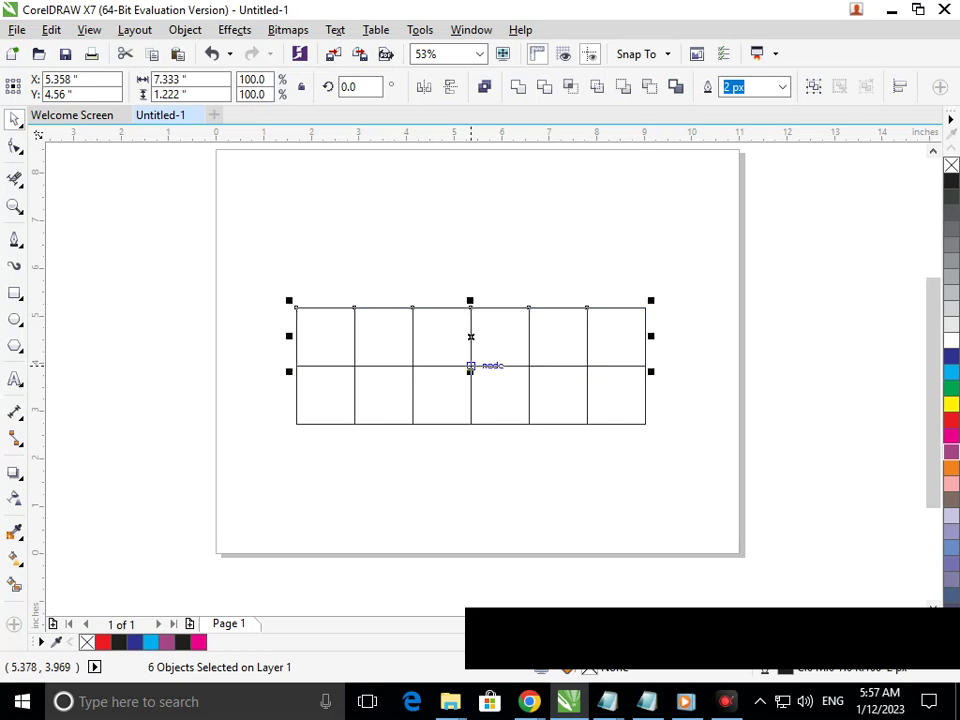
key(ctrl+r)
key(ctrl+r)
key(ctrl+r)
key(ctrl+r)
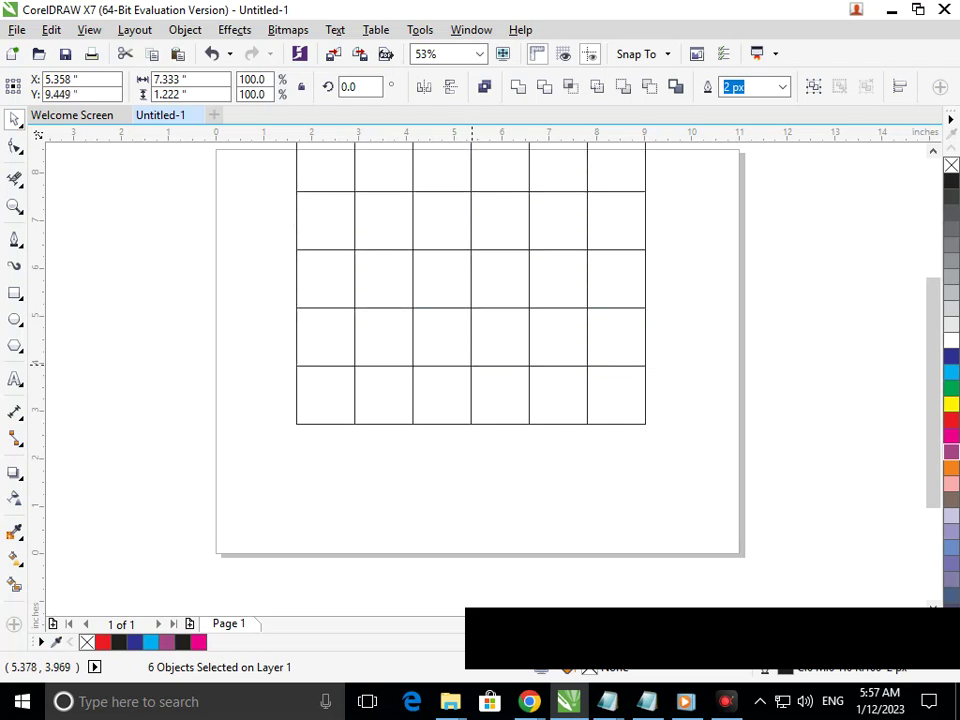
Step: Move the entire 6 by 6 grid down so it fits within the page
key(Escape)
scroll(466, 405, down, 3)
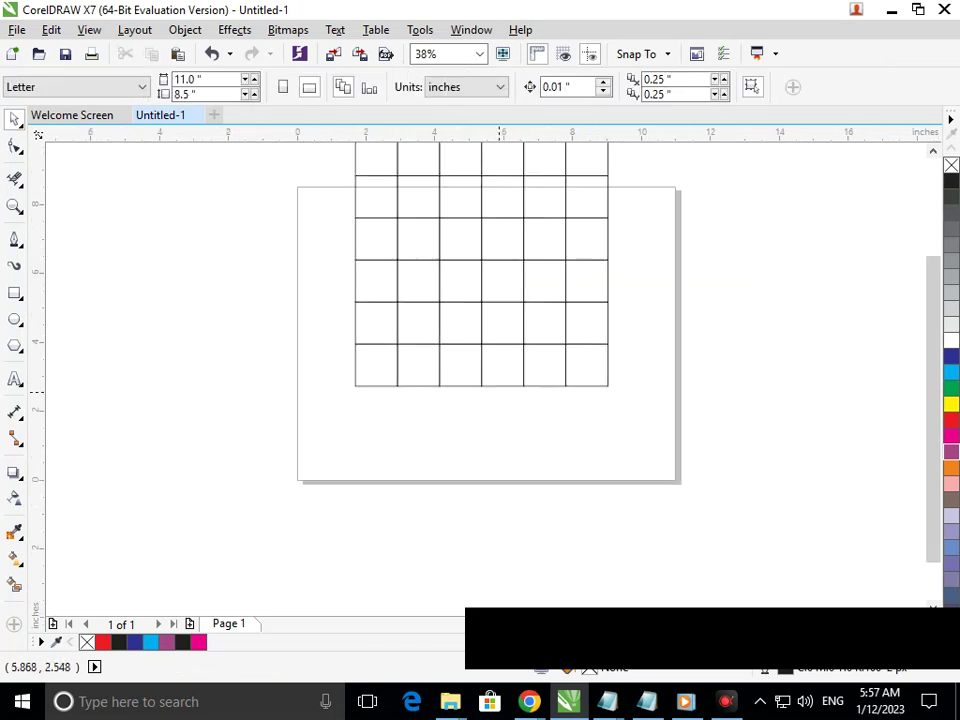
scroll(383, 294, down, 2)
drag(349, 219, 603, 400)
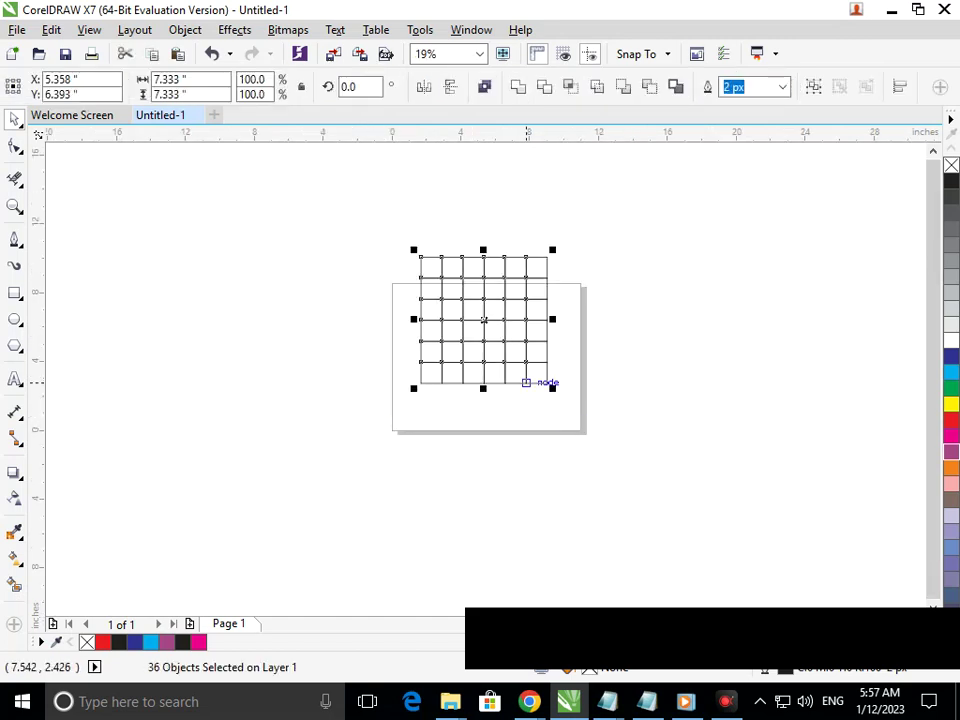
drag(519, 384, 514, 418)
key(Escape)
drag(364, 265, 665, 479)
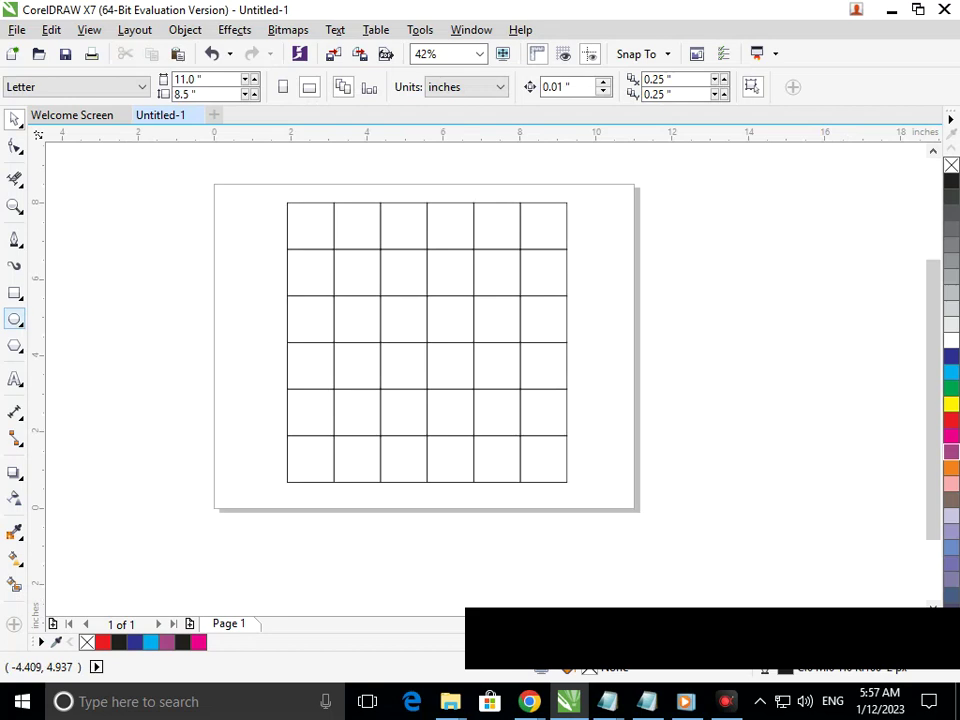
Step: Draw a circle that fills the grid and add two smaller concentric circles inside it, the innermost about 3.2 inches wide
drag(287, 202, 566, 427)
drag(566, 482, 490, 403)
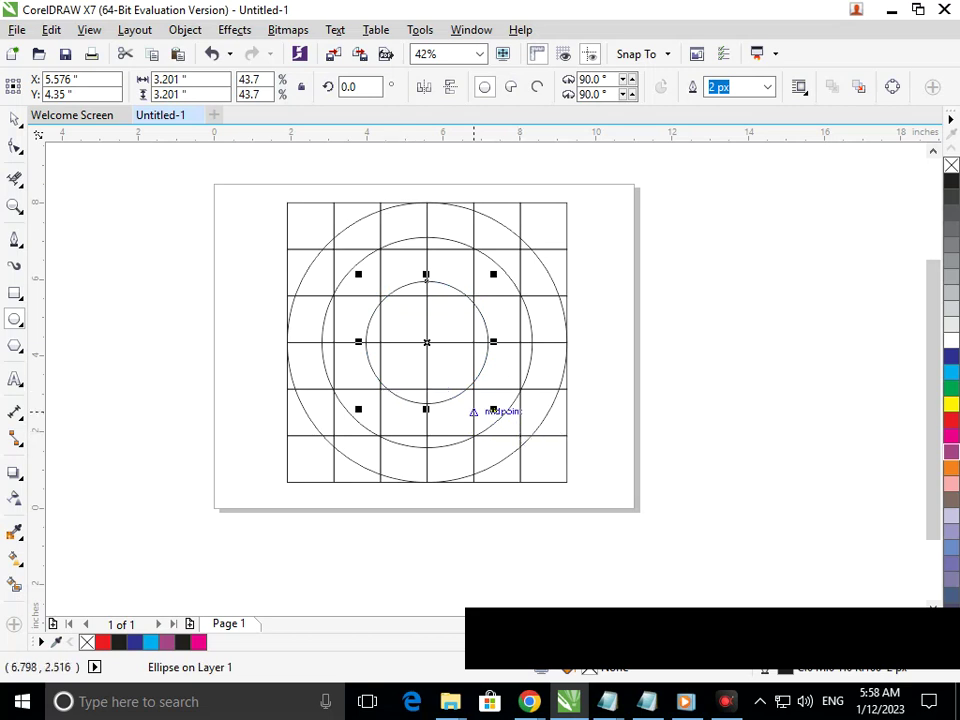
drag(494, 408, 470, 376)
key(ctrl+z)
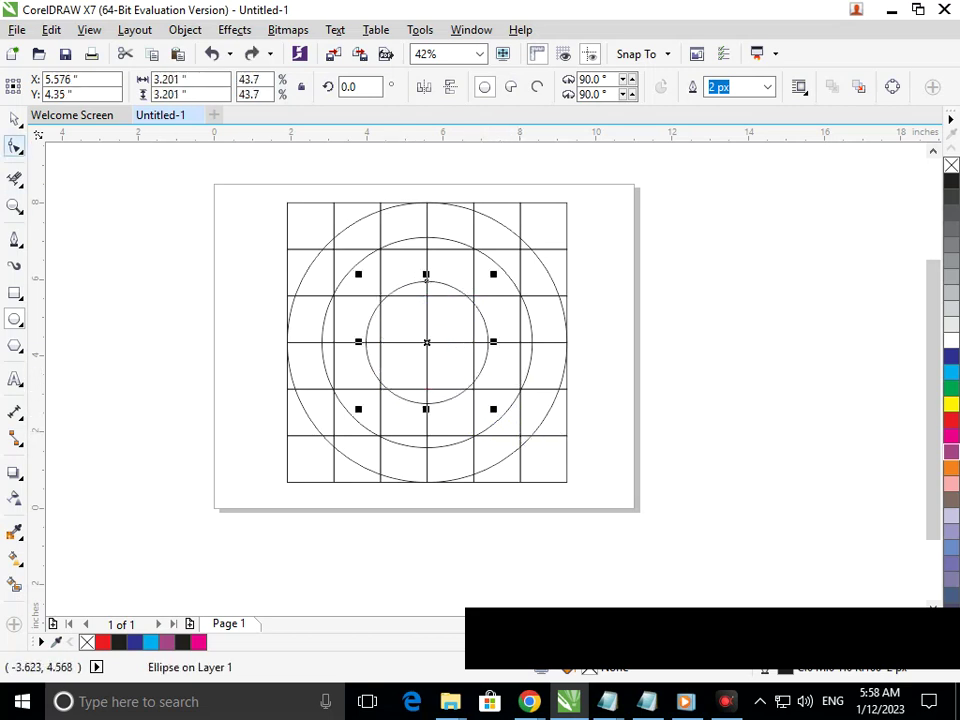
click(14, 119)
click(150, 423)
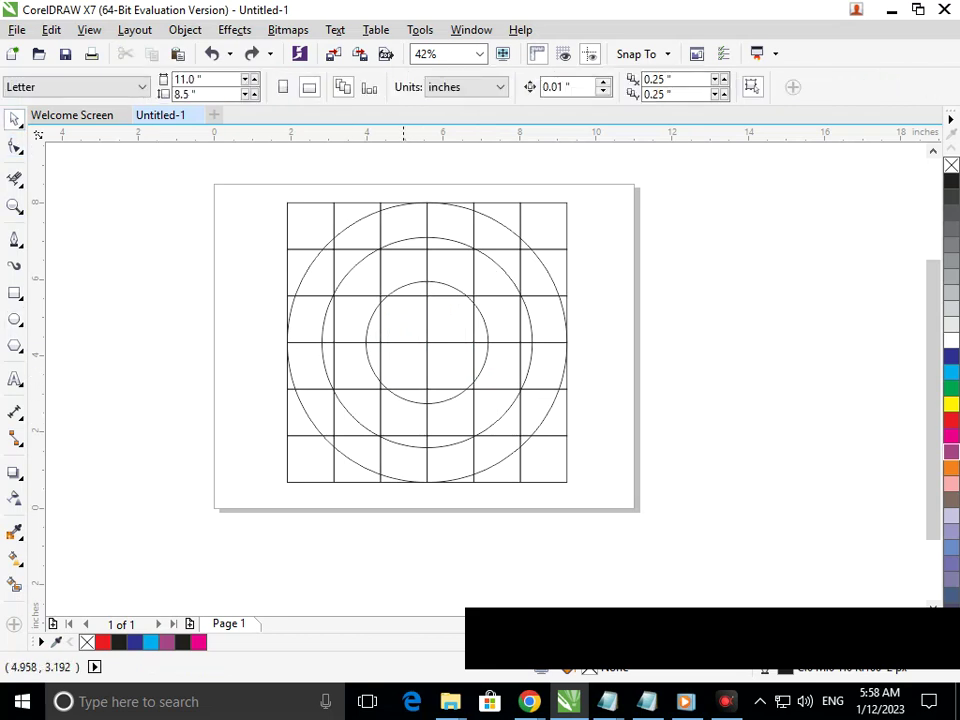
Step: Move the middle circle down to the inner circle's top and shorten it to about 5.27 inches, ending at the outer circle's bottom
click(420, 377)
drag(426, 237, 427, 282)
drag(427, 491, 432, 478)
click(485, 529)
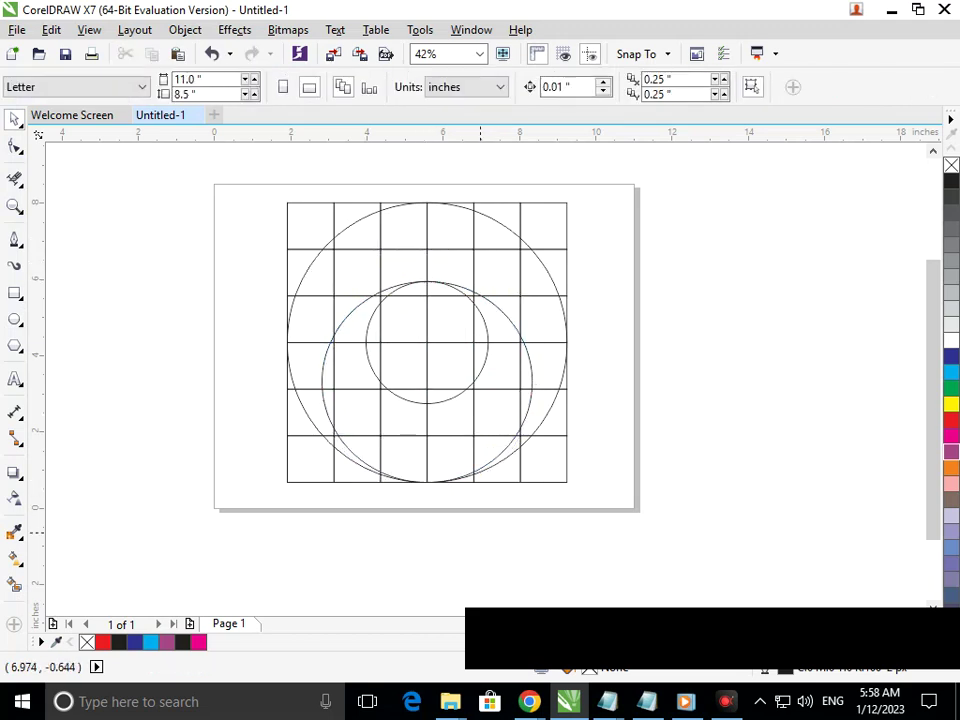
Step: Set the middle ellipse's rotation centre at the grid's centre and rotate it into two overlapping copies, one towards each side
click(452, 424)
click(452, 424)
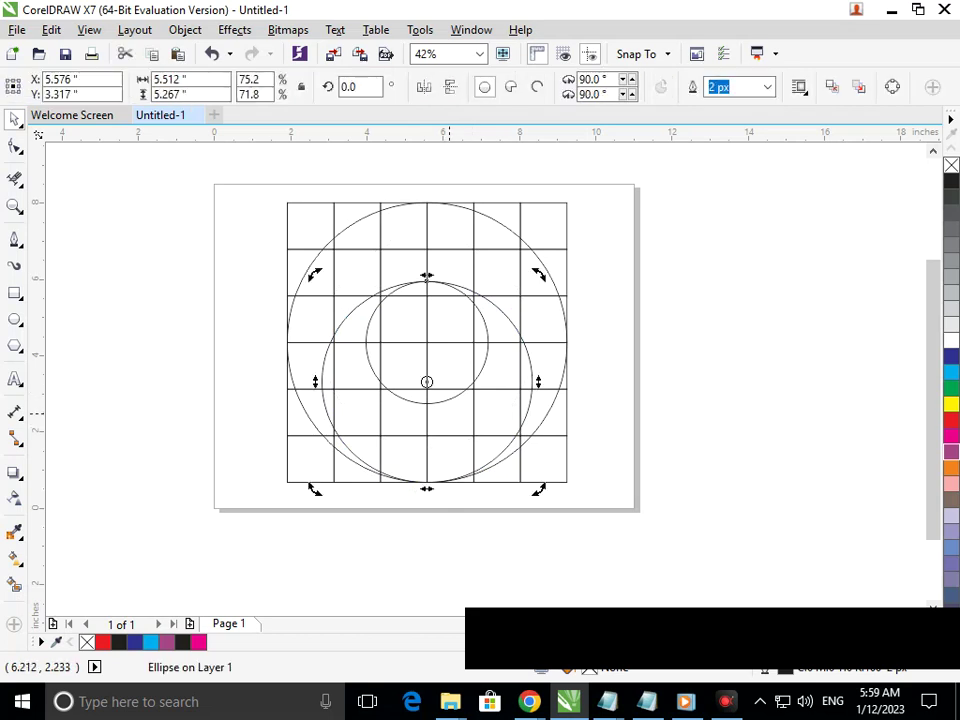
drag(427, 354, 427, 342)
drag(541, 490, 647, 413)
drag(564, 486, 343, 523)
click(511, 563)
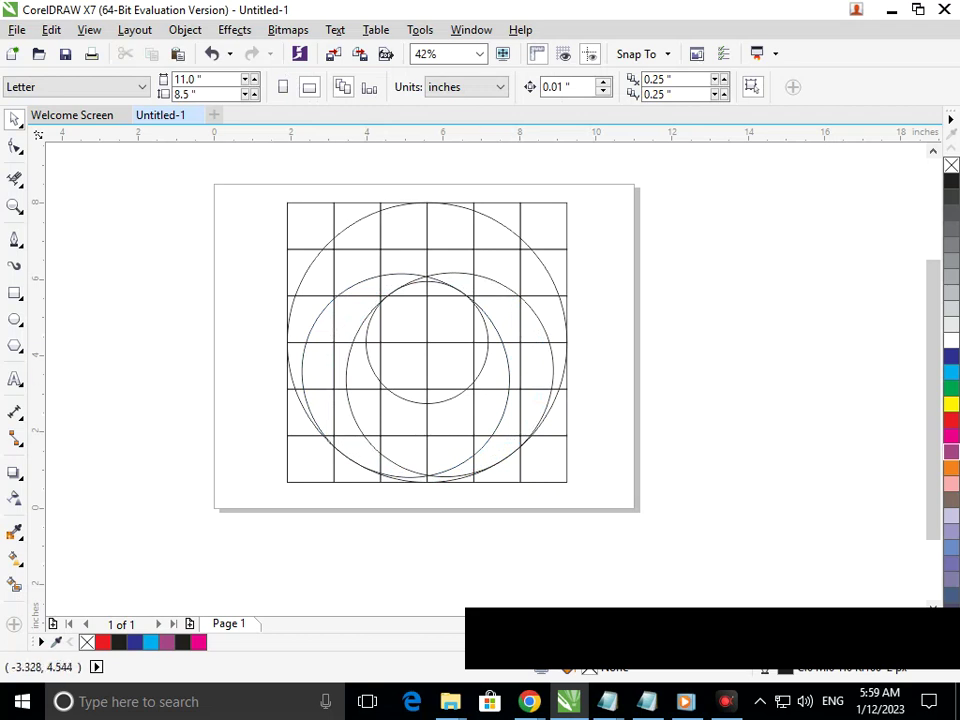
Step: Draw an open two-segment line from beyond the grid's upper-right corner to its centre and out past the lower-right corner
click(14, 240)
drag(598, 176, 586, 184)
click(598, 175)
click(427, 343)
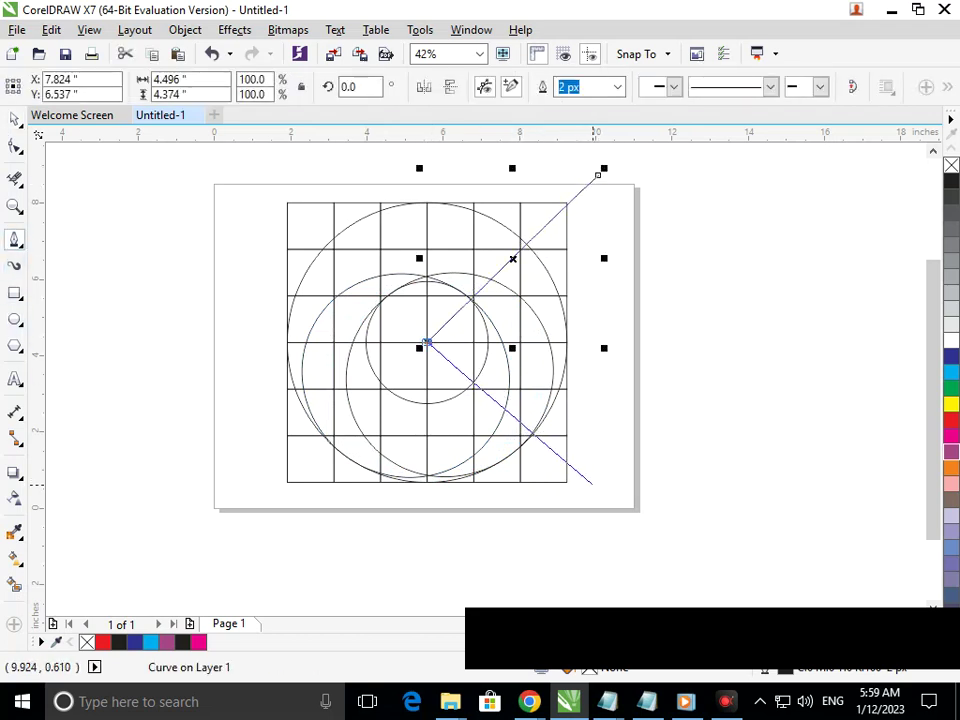
click(592, 485)
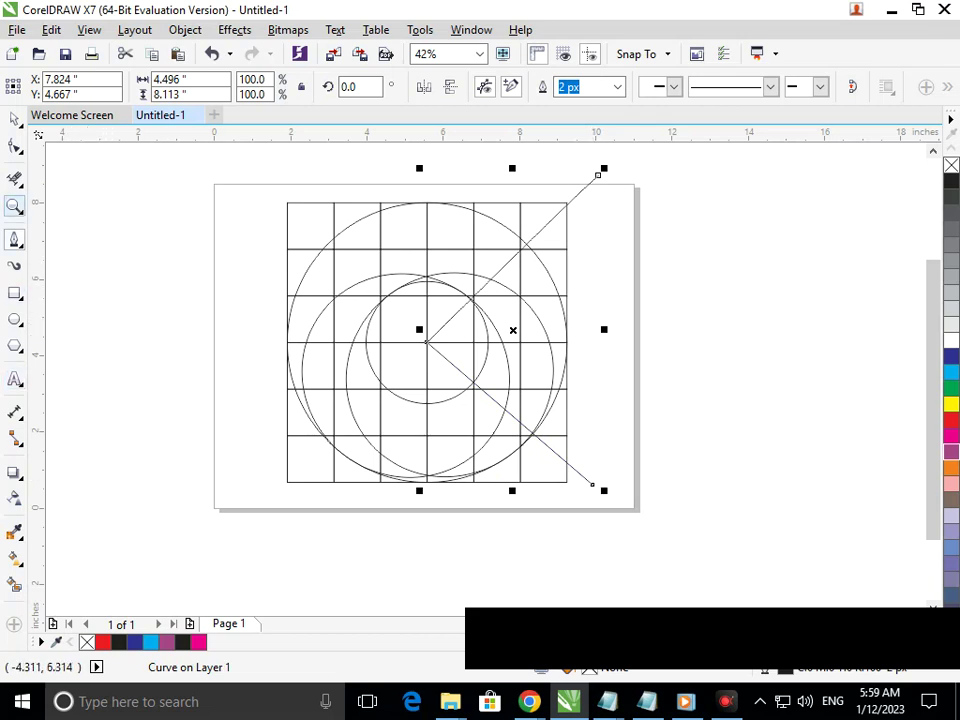
Step: Delete the upper-left arc of the right ellipse where it crosses the left ellipse above the inner circle
click(15, 179)
drag(467, 274, 461, 291)
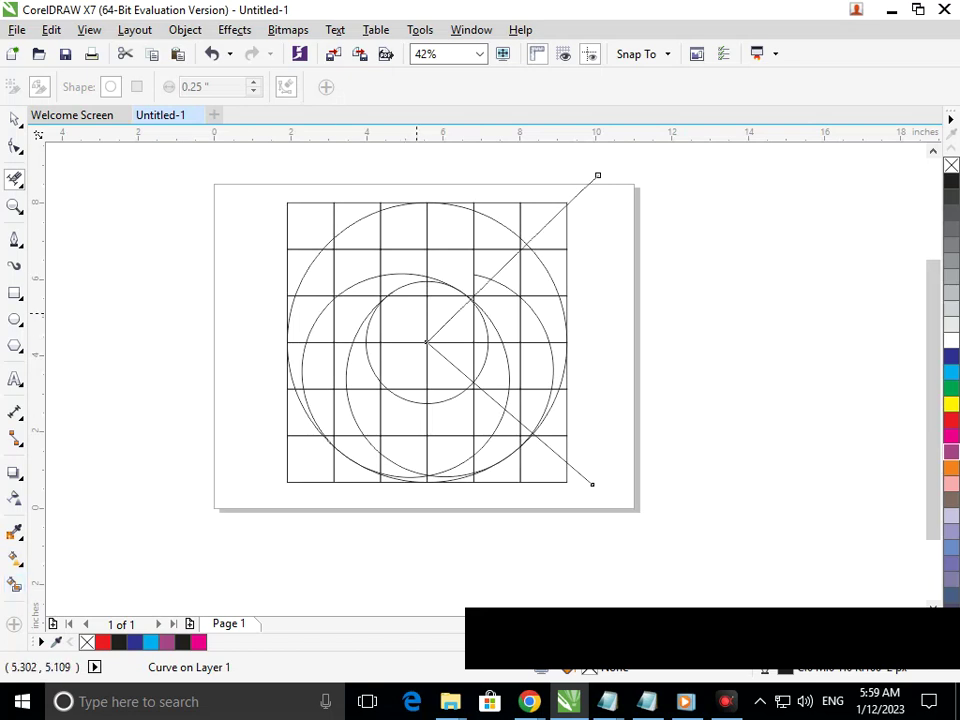
click(14, 584)
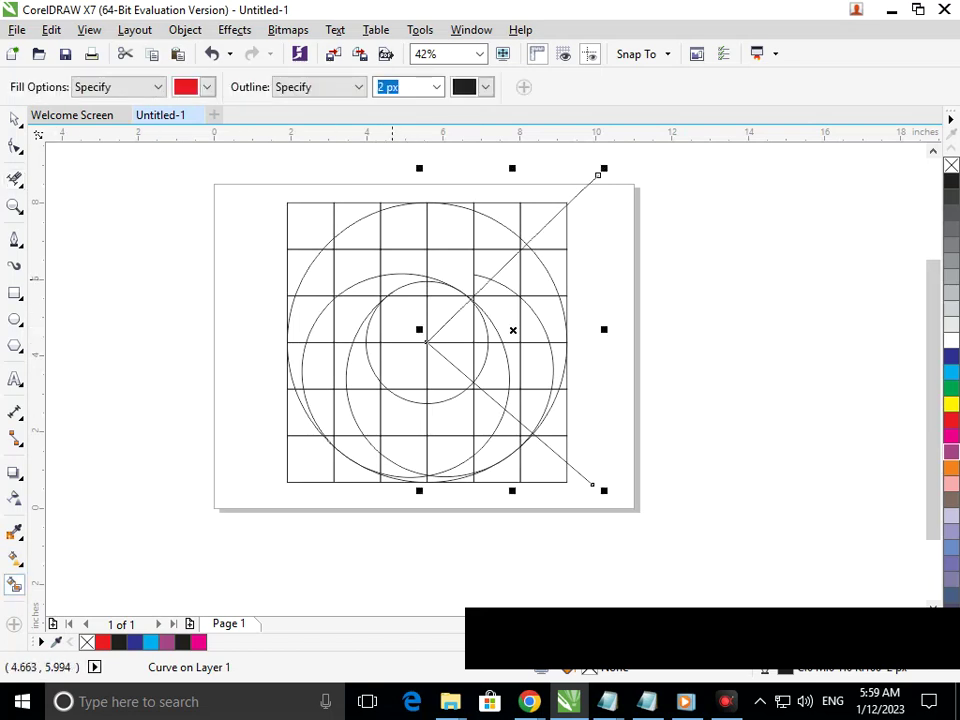
click(392, 280)
click(357, 290)
click(345, 320)
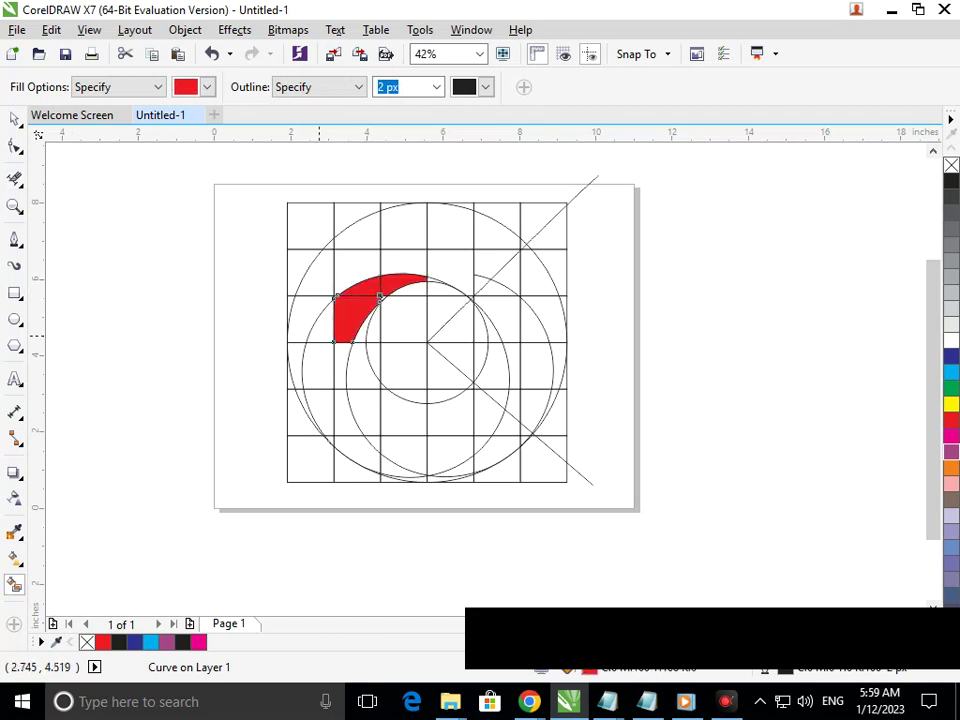
click(319, 320)
click(319, 363)
click(339, 362)
click(326, 409)
click(348, 420)
click(357, 447)
click(381, 453)
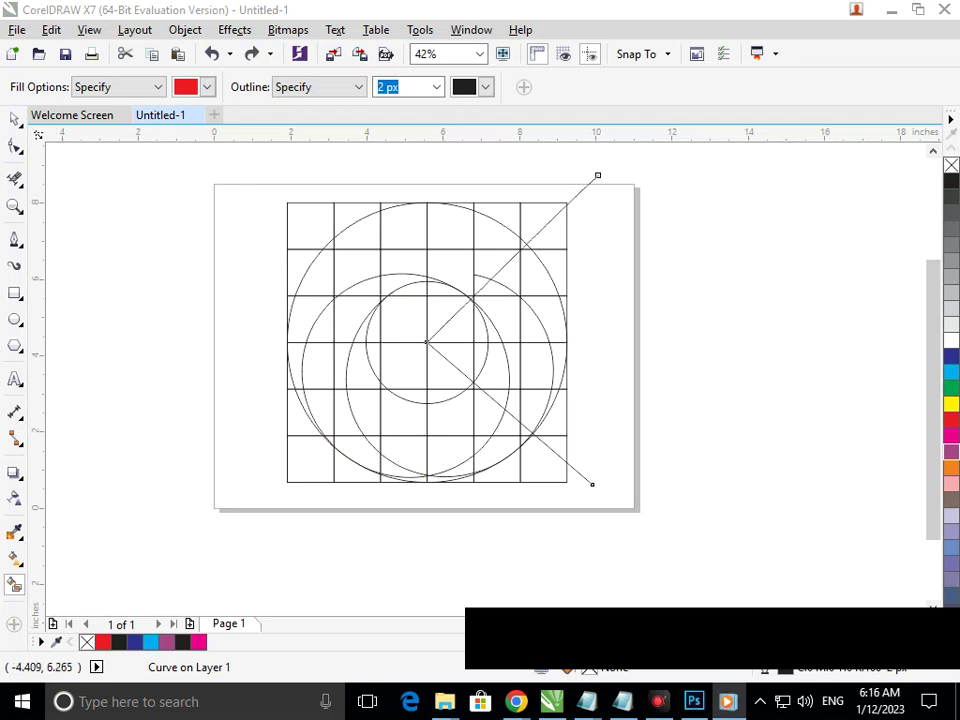
Step: Delete the leftover arc of the right ellipse so it ends at the upper diagonal line
click(14, 180)
scroll(489, 272, up, 4)
click(457, 292)
drag(344, 299, 485, 361)
scroll(486, 362, down, 5)
click(14, 119)
click(150, 320)
drag(305, 482, 113, 507)
key(ctrl+z)
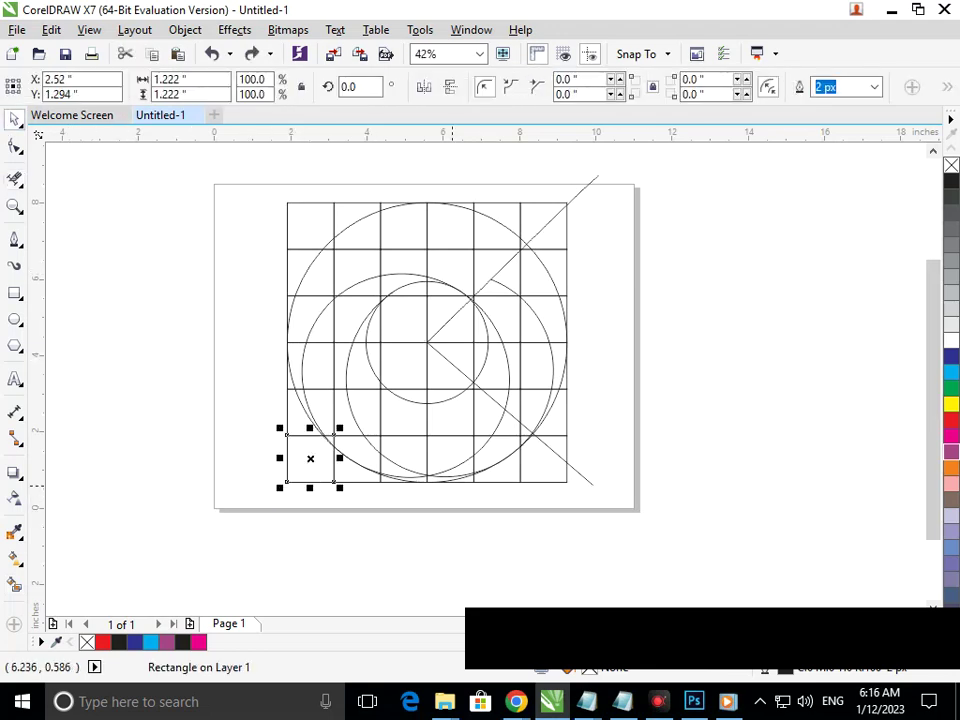
key(Escape)
Step: Smart-fill the outer crescent's cells with red, from the upper diagonal line around the grid's left side to its lower tip
click(14, 584)
click(500, 265)
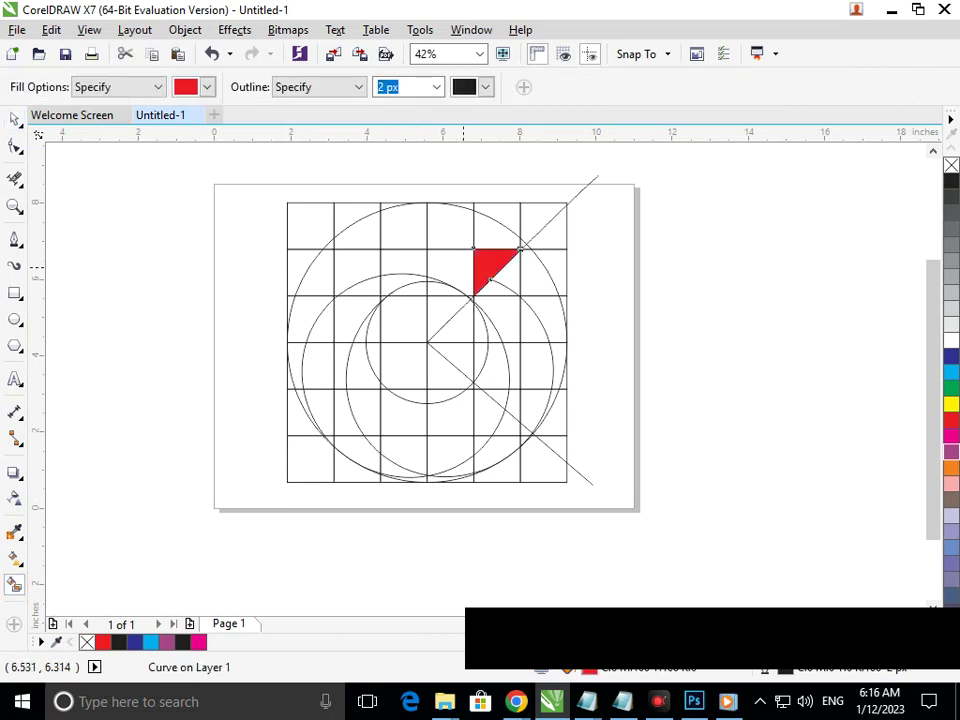
click(462, 266)
click(442, 244)
click(412, 238)
click(355, 285)
click(355, 262)
click(357, 226)
click(312, 272)
click(300, 318)
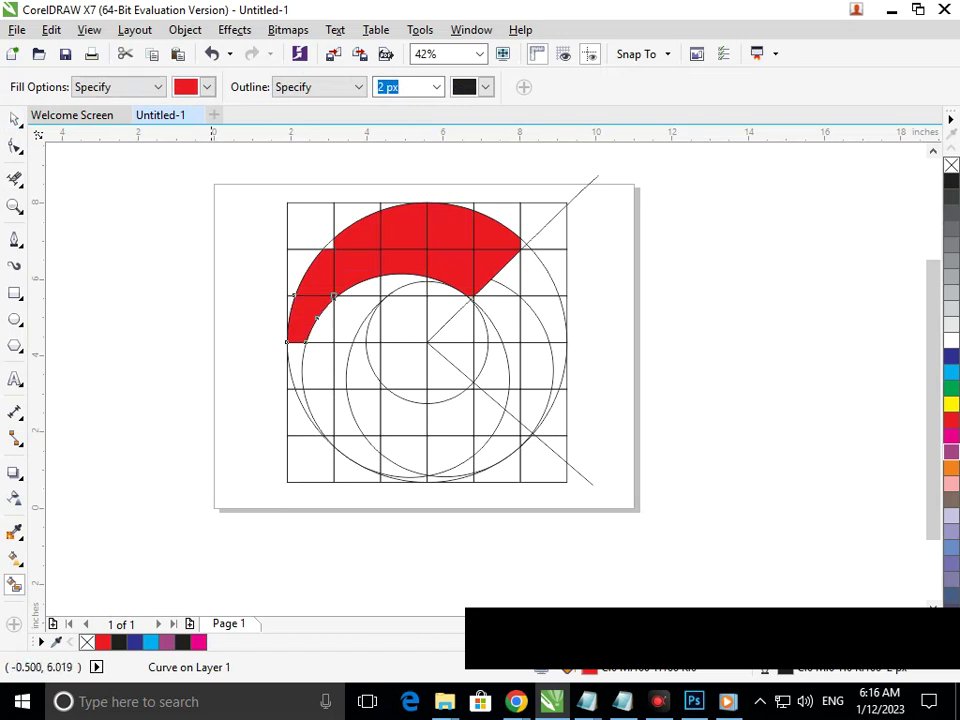
click(298, 367)
click(304, 404)
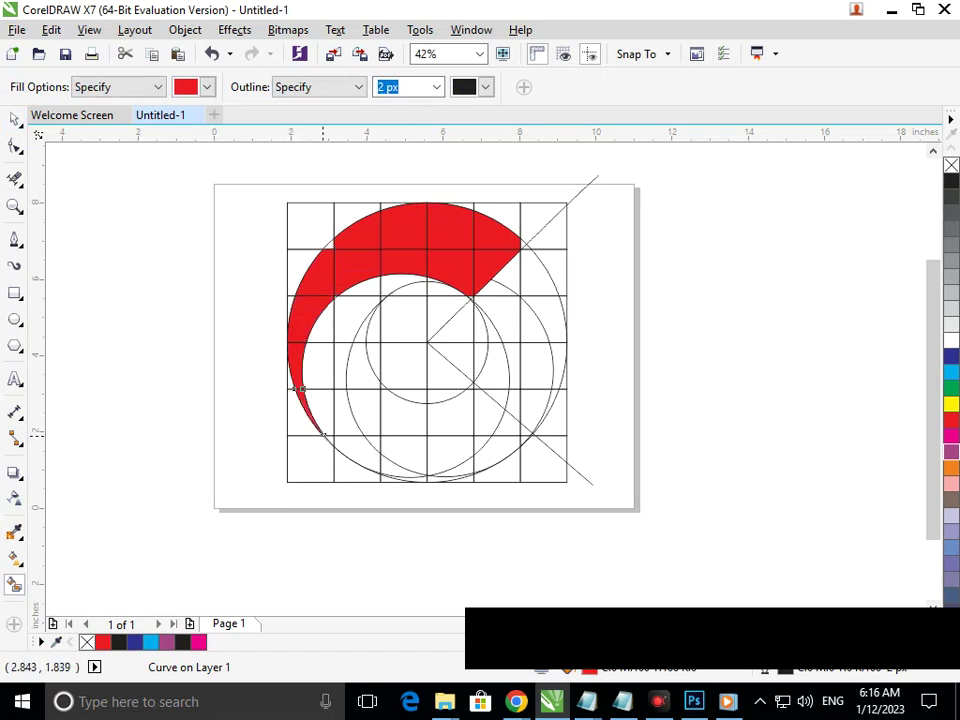
click(951, 356)
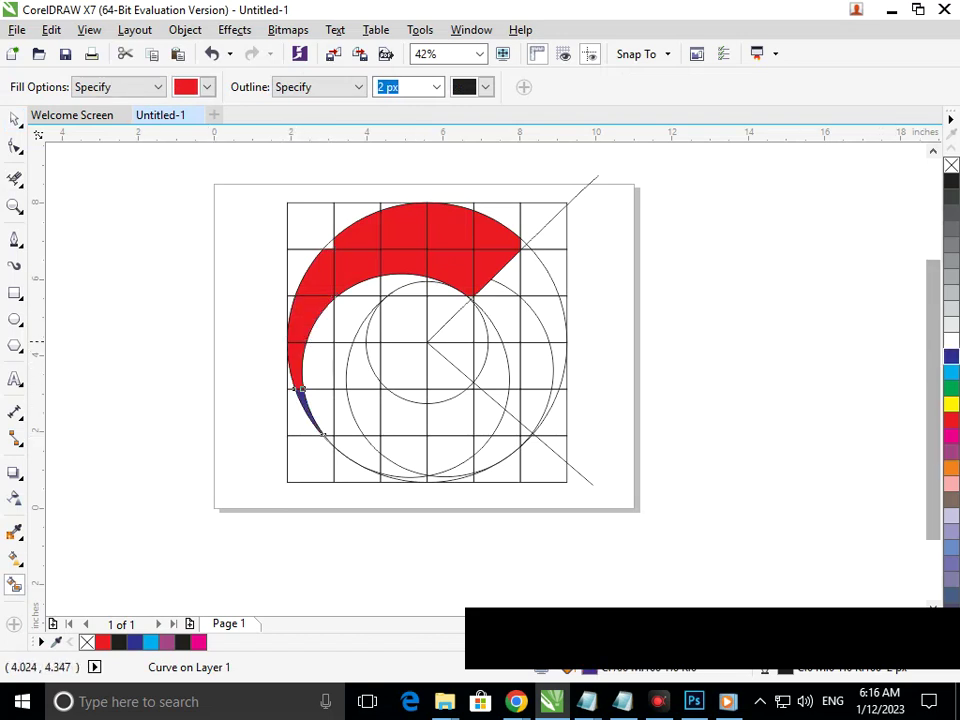
key(ctrl+z)
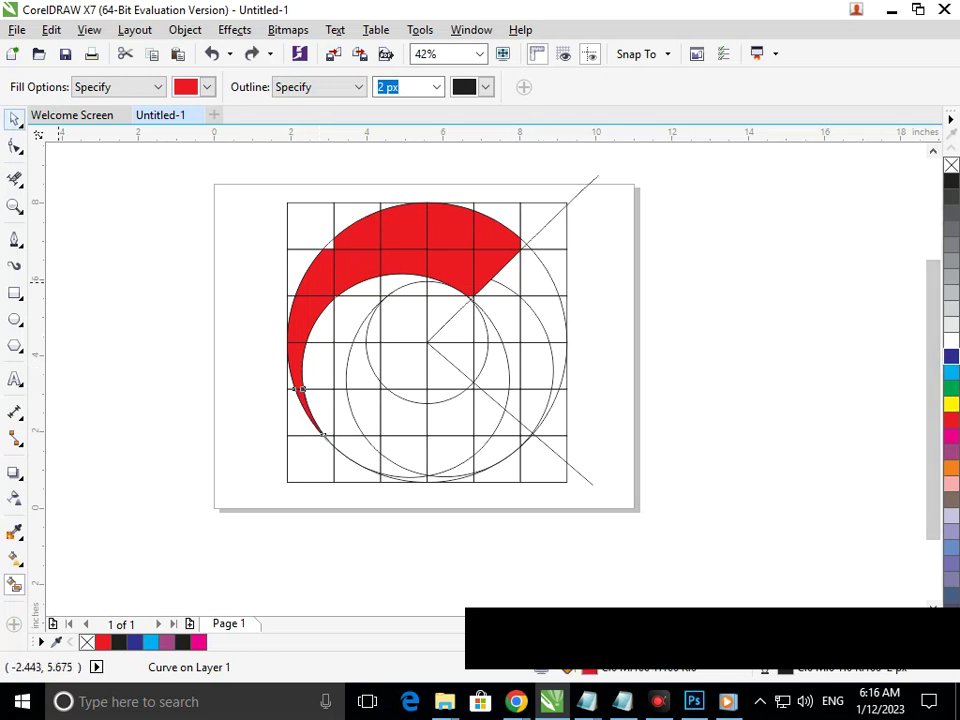
Step: Smart-fill the small remaining cell on the outer crescent's upper-left edge with red
click(14, 119)
click(111, 301)
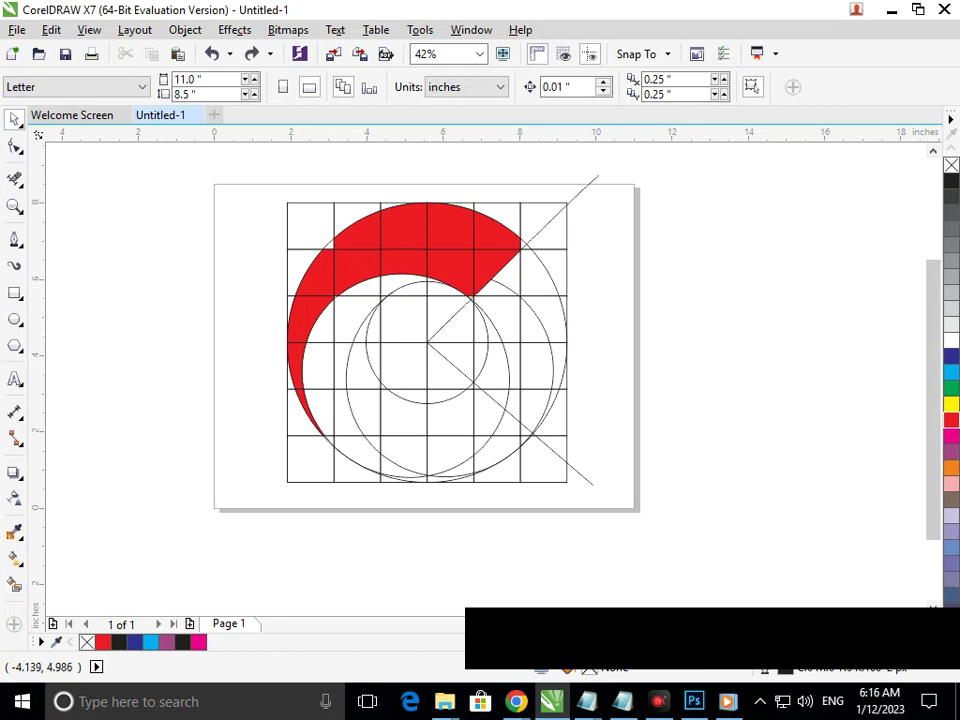
click(14, 585)
click(328, 244)
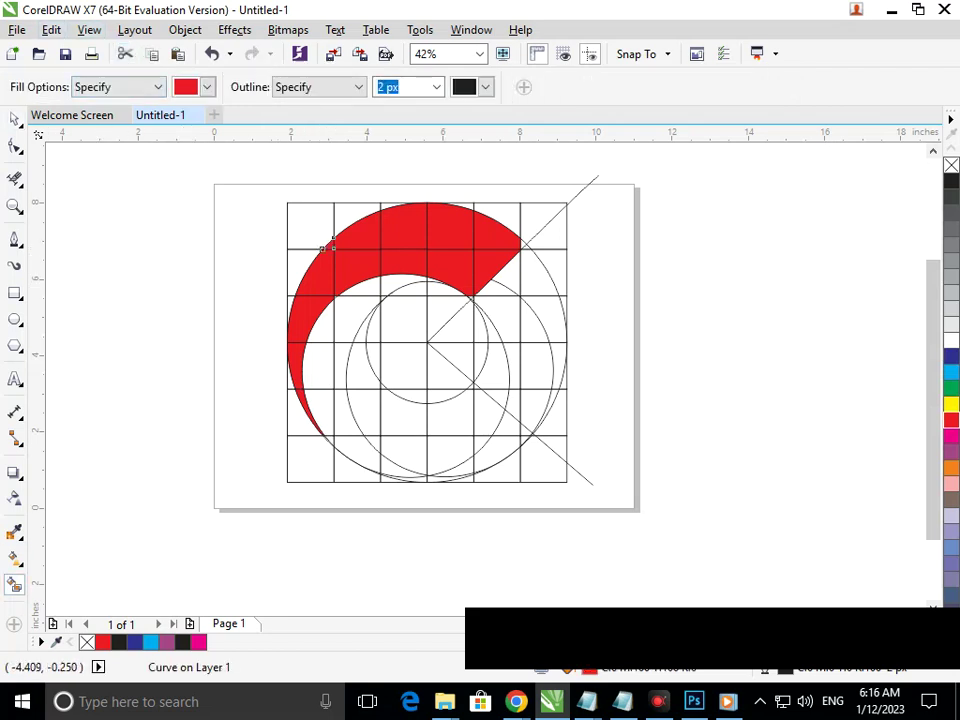
Step: Change the smart fill colour to blue and fill all cells of the crescent inside the red one
click(364, 447)
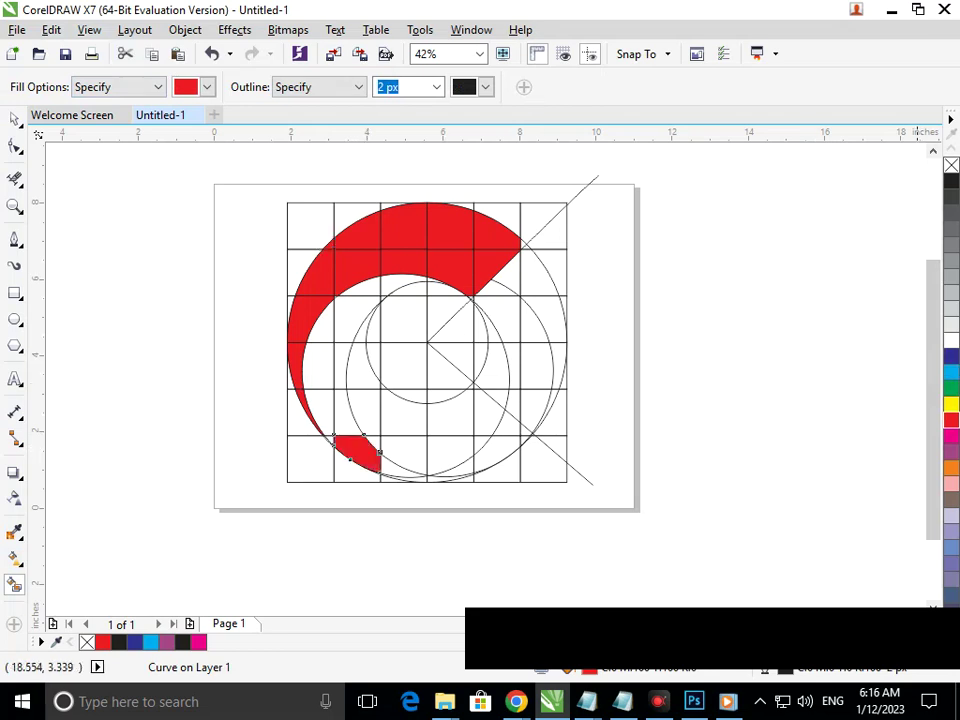
click(207, 87)
click(255, 121)
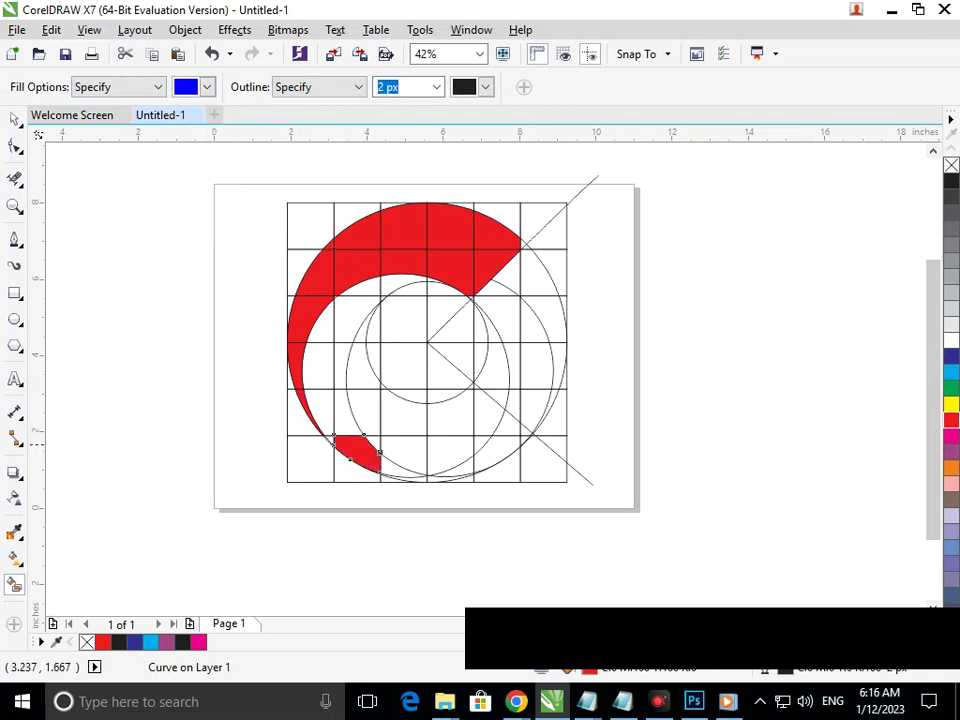
click(340, 445)
click(336, 415)
click(320, 410)
click(318, 365)
click(320, 322)
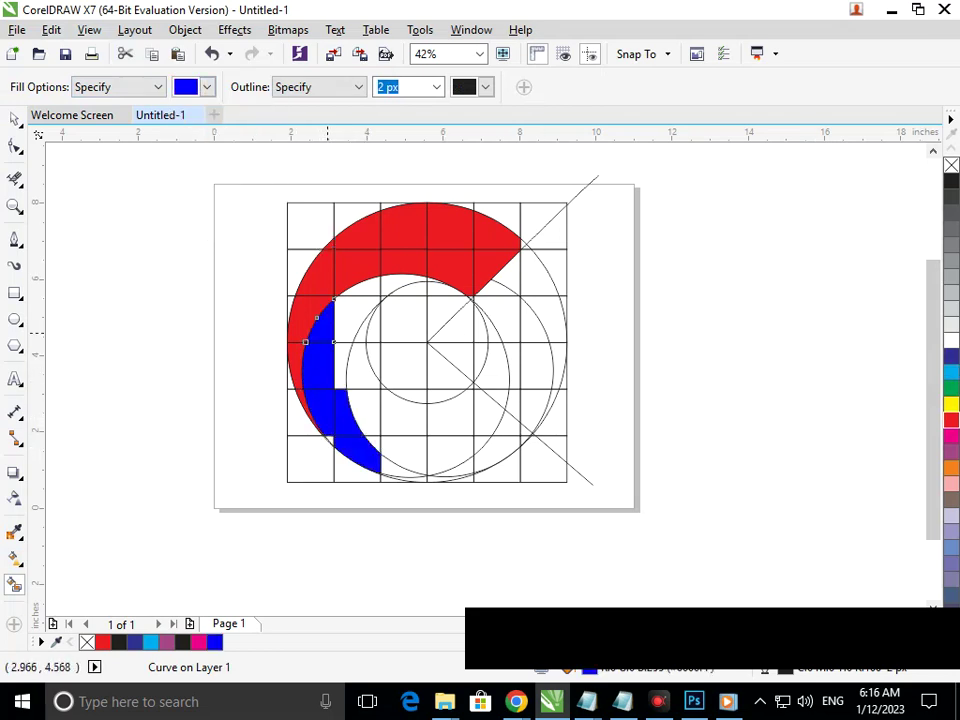
click(353, 320)
click(366, 291)
click(394, 280)
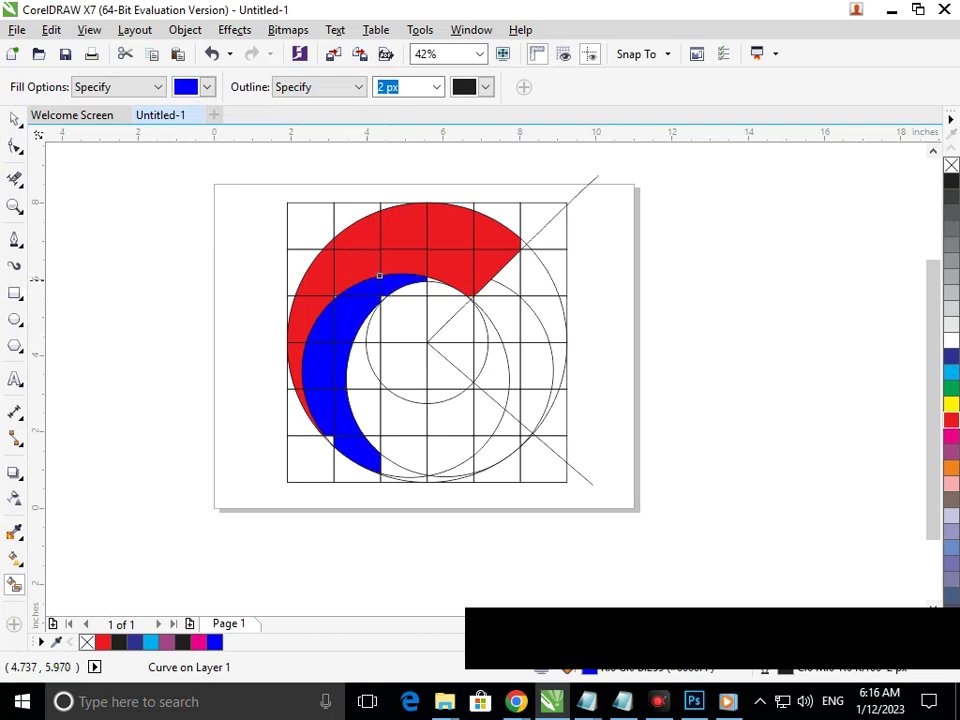
click(427, 281)
click(381, 458)
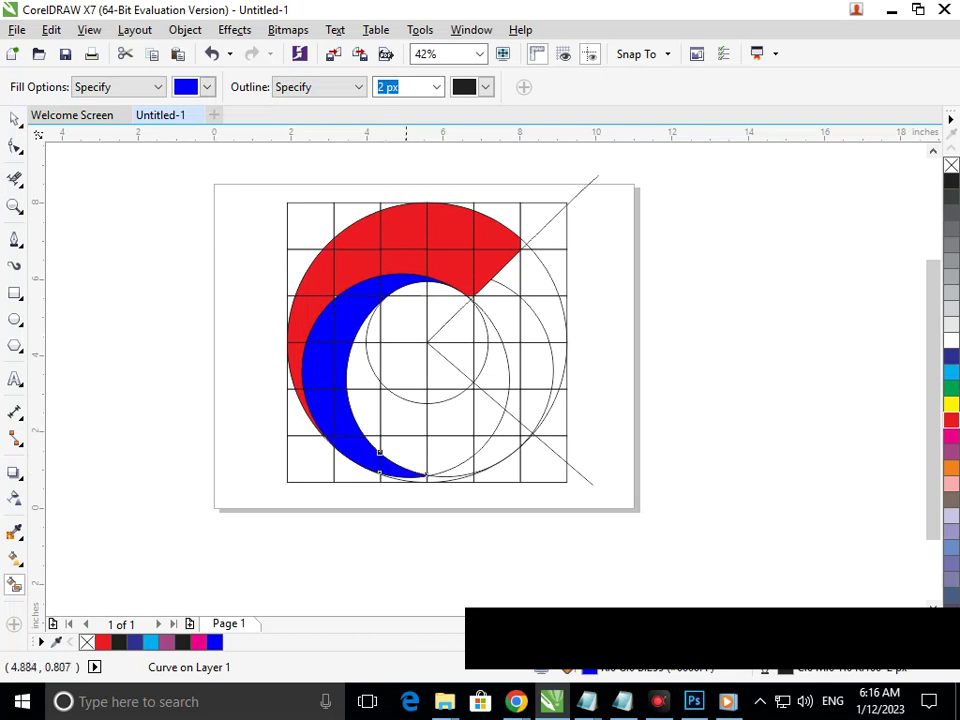
Step: Change the smart fill colour to dark green and fill the crescent inside the blue one, up to the lower diagonal line
click(207, 87)
click(254, 174)
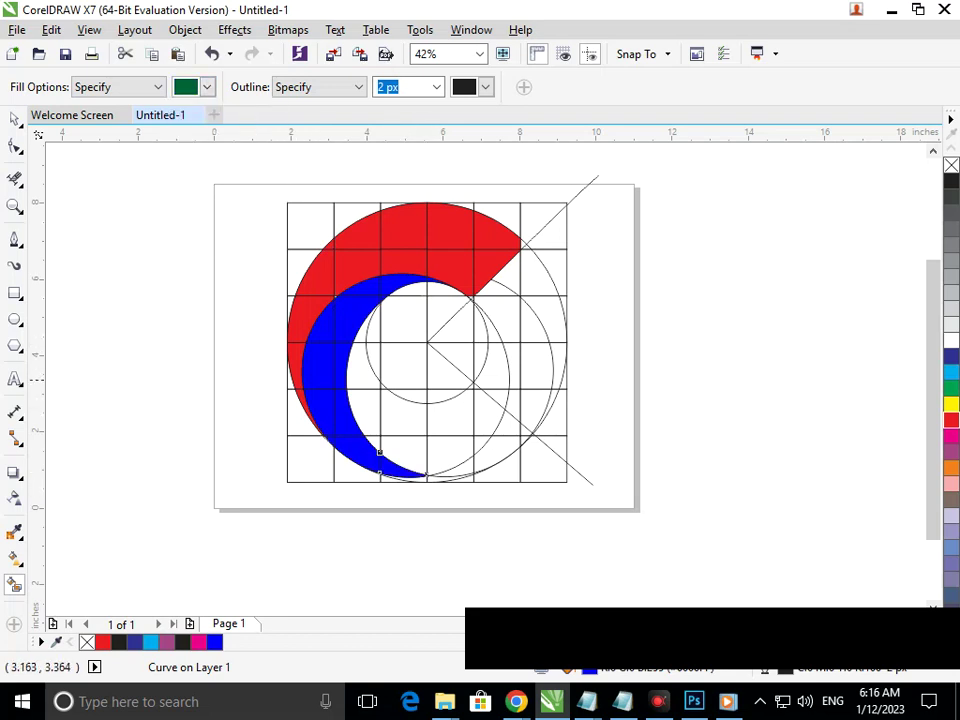
click(355, 350)
click(360, 410)
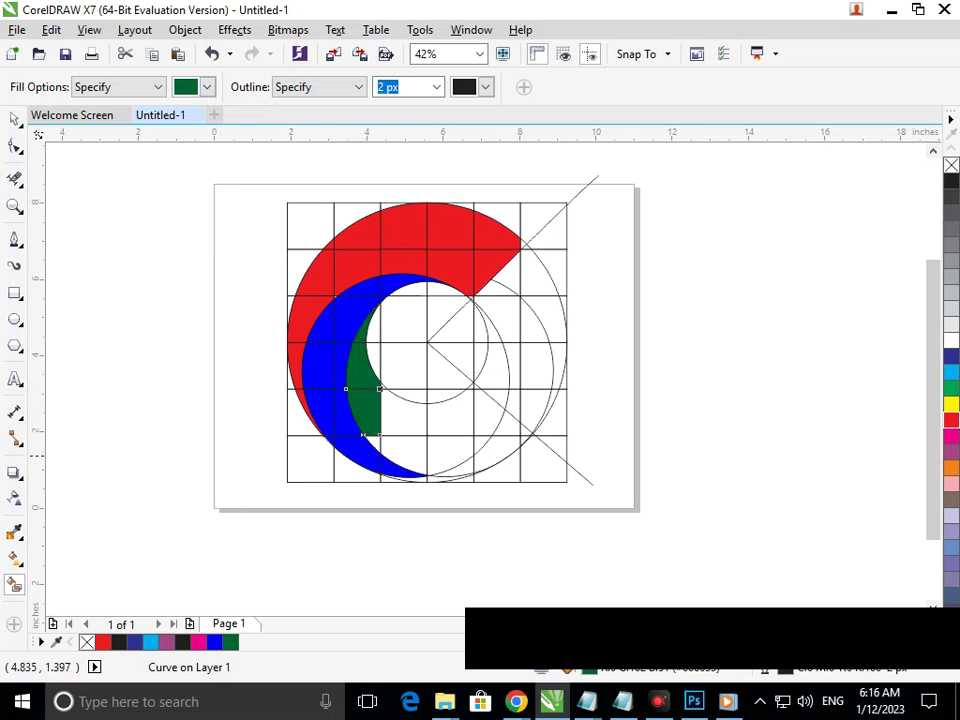
click(394, 452)
click(450, 455)
click(482, 415)
click(455, 420)
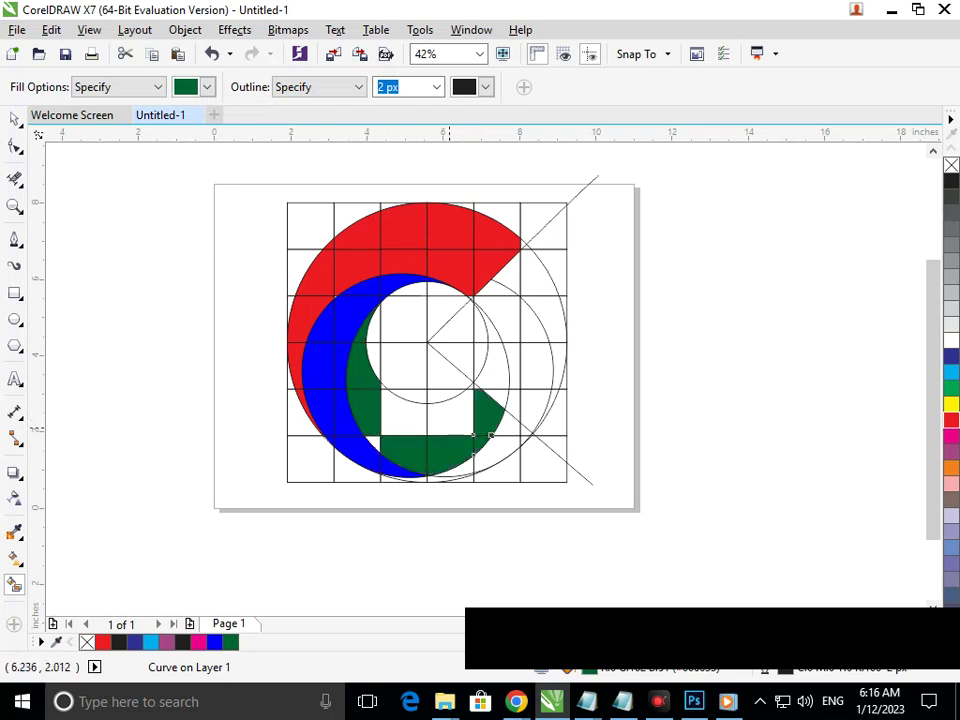
click(375, 442)
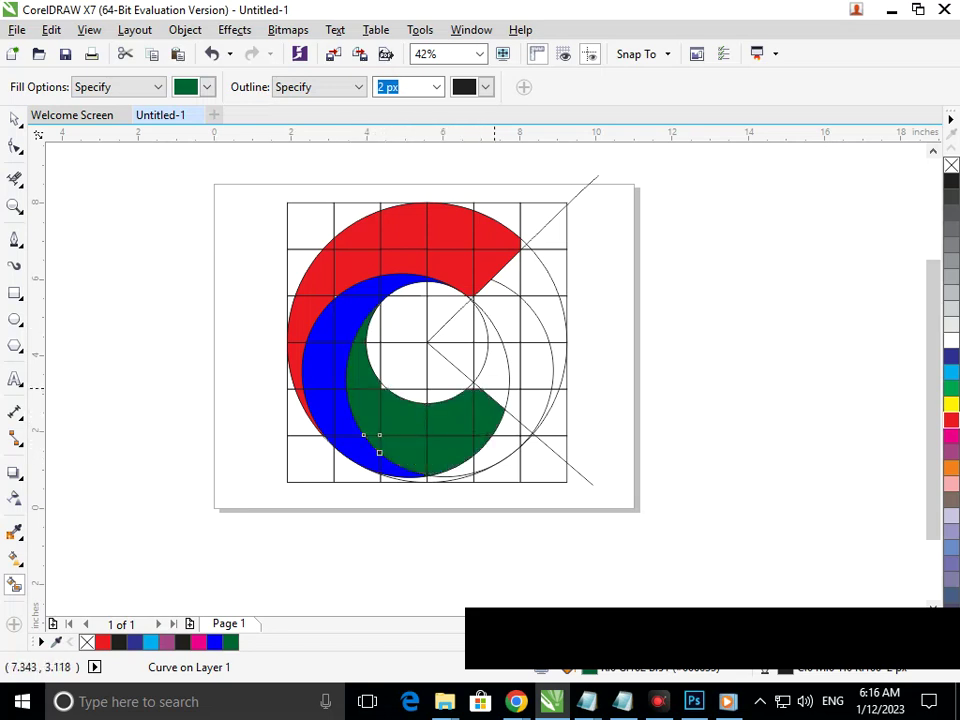
click(477, 387)
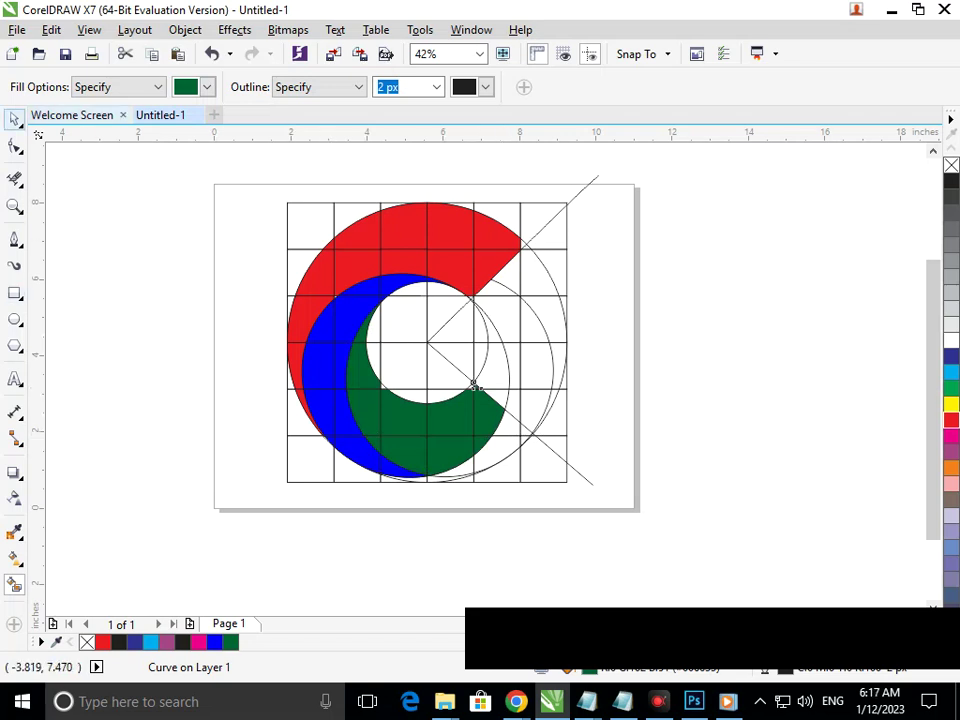
Step: Delete the two diagonal lines that run out from the grid's centre
click(15, 119)
click(610, 480)
click(586, 479)
key(Delete)
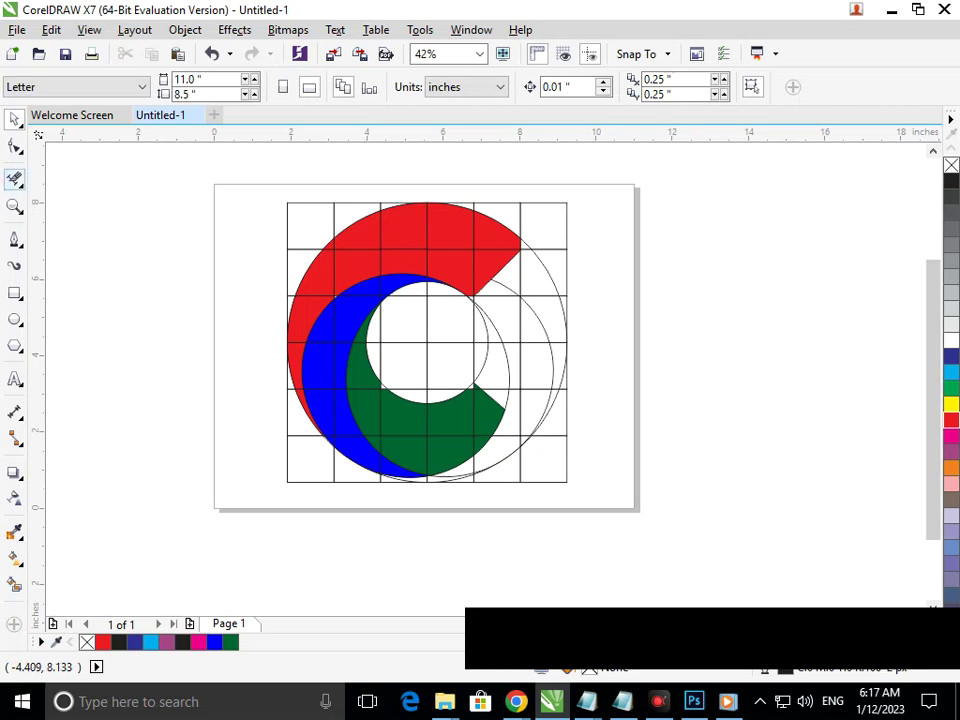
Step: Delete the grid and circle segments in the logo's open centre and to the right of the coloured crescents with Virtual Segment Delete
click(15, 179)
drag(408, 346, 580, 362)
drag(418, 319, 573, 327)
drag(478, 325, 571, 487)
drag(519, 380, 528, 457)
drag(510, 323, 576, 265)
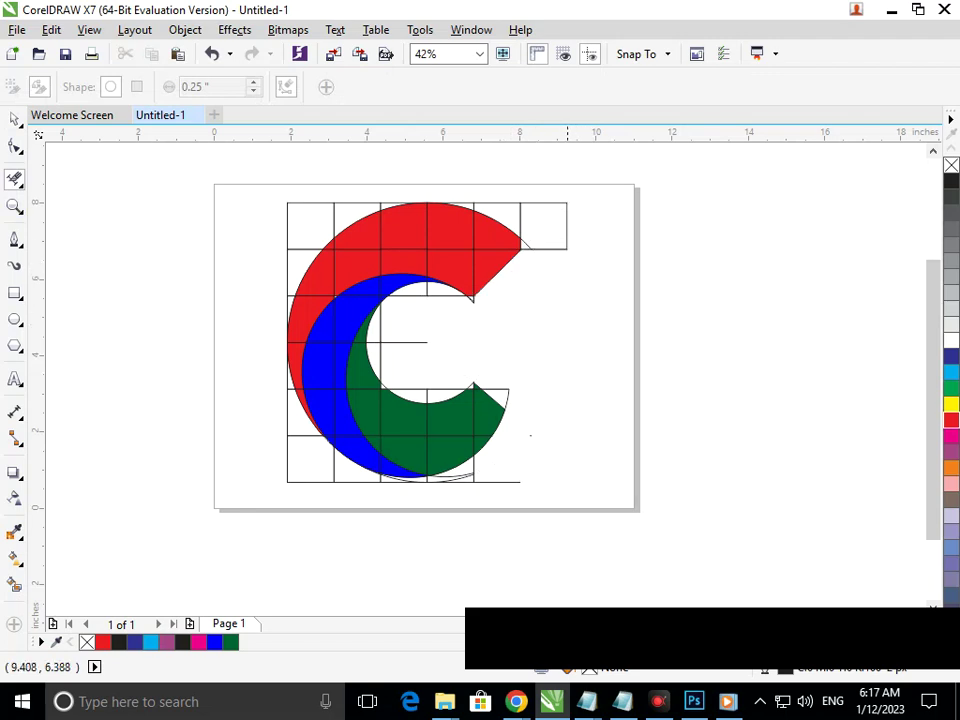
drag(536, 208, 562, 250)
Step: Draw a slanted straight line about 1.67 by 2.95 inches across the red crescent's upper end
click(14, 239)
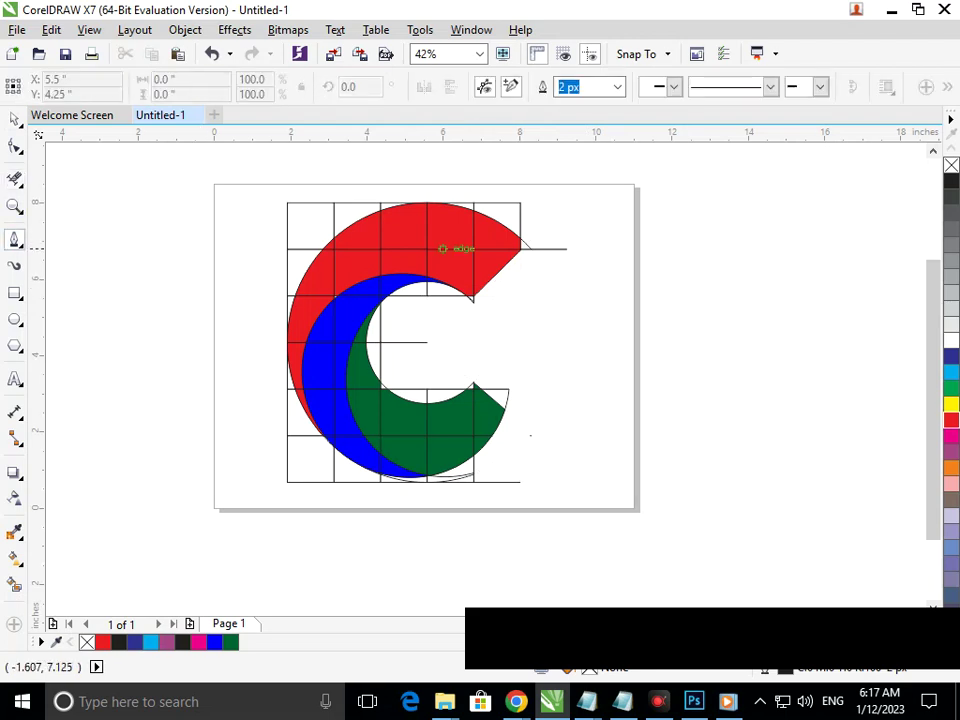
click(505, 195)
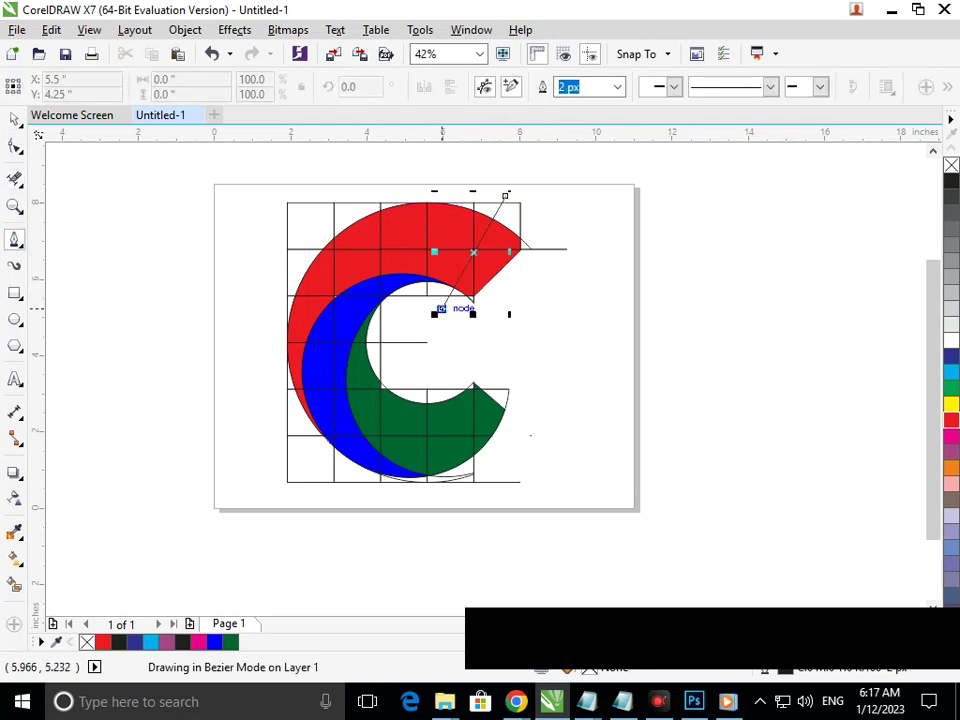
double_click(440, 308)
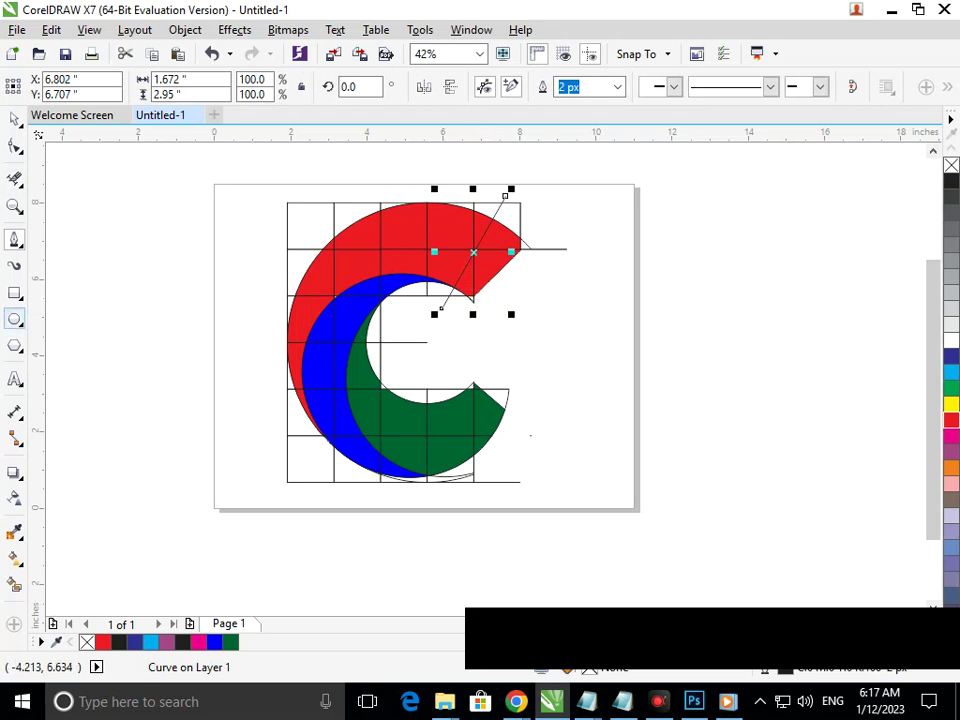
Step: Delete the red cells and leftover segments beyond the slanted line and trim the line's overhanging ends
click(14, 179)
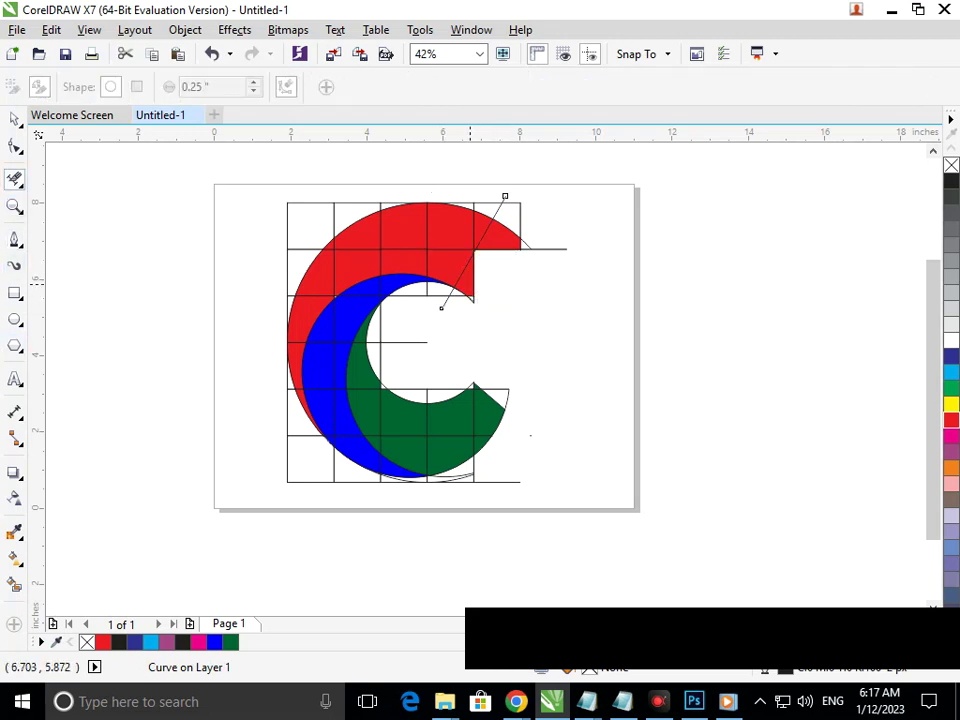
click(470, 284)
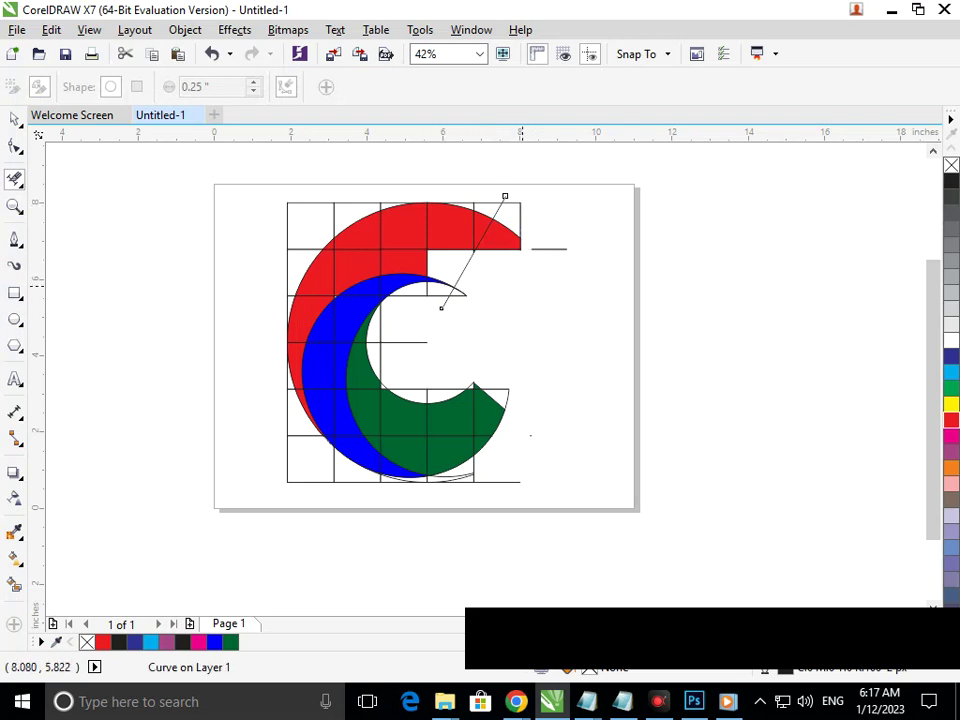
drag(550, 248, 502, 236)
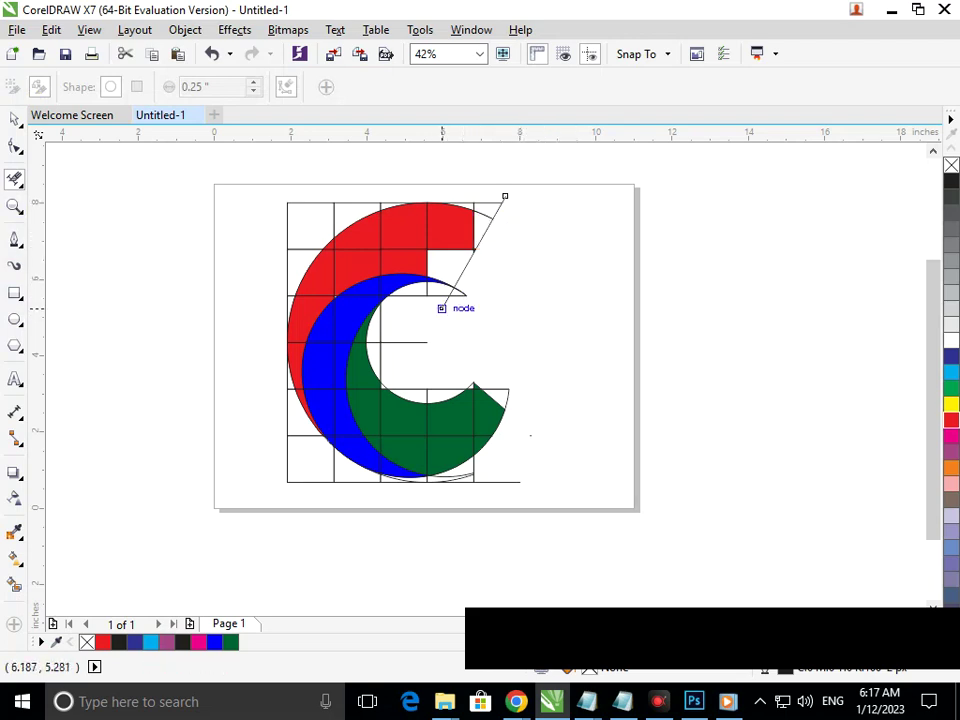
drag(441, 308, 465, 303)
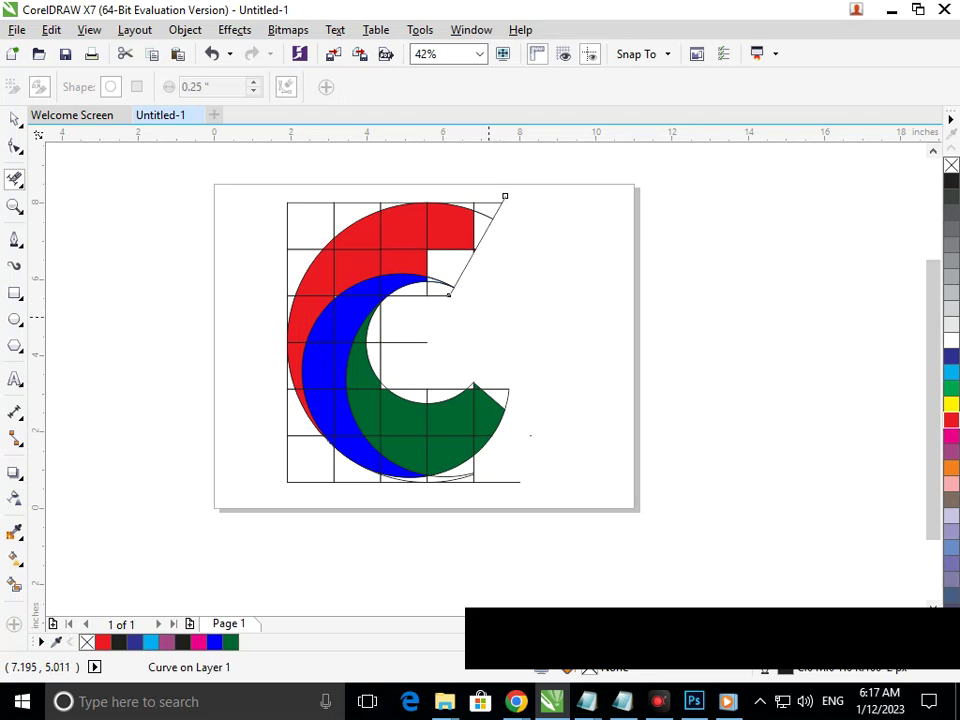
drag(490, 191, 507, 207)
scroll(467, 160, up, 2)
drag(448, 294, 540, 344)
scroll(350, 280, down, 2)
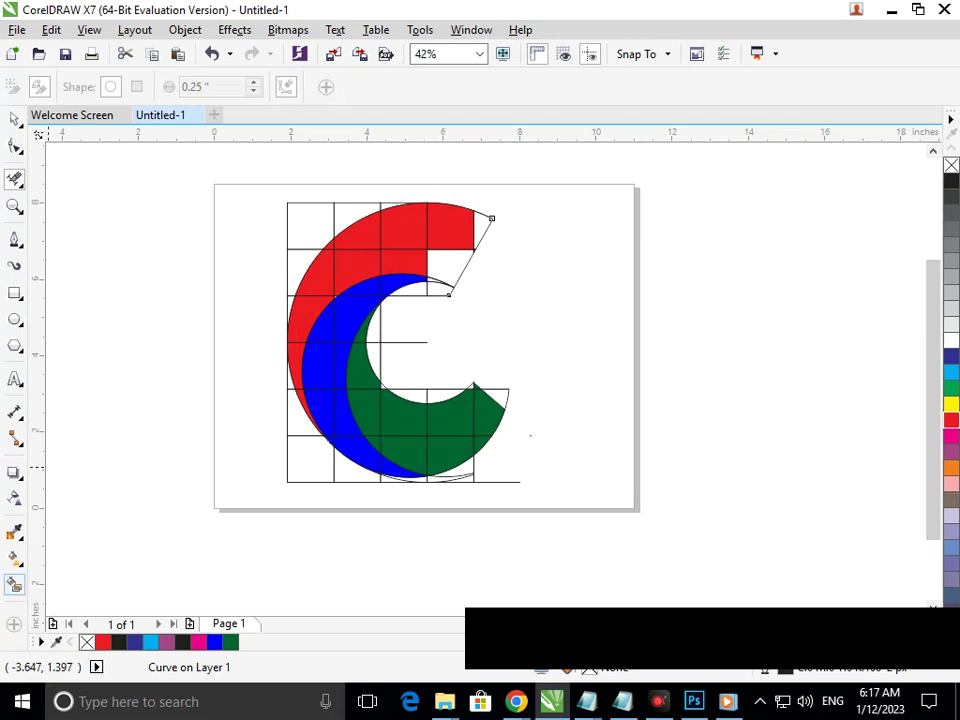
Step: Smart-fill the two empty cells along the slanted line and recolour them red
click(14, 585)
click(452, 272)
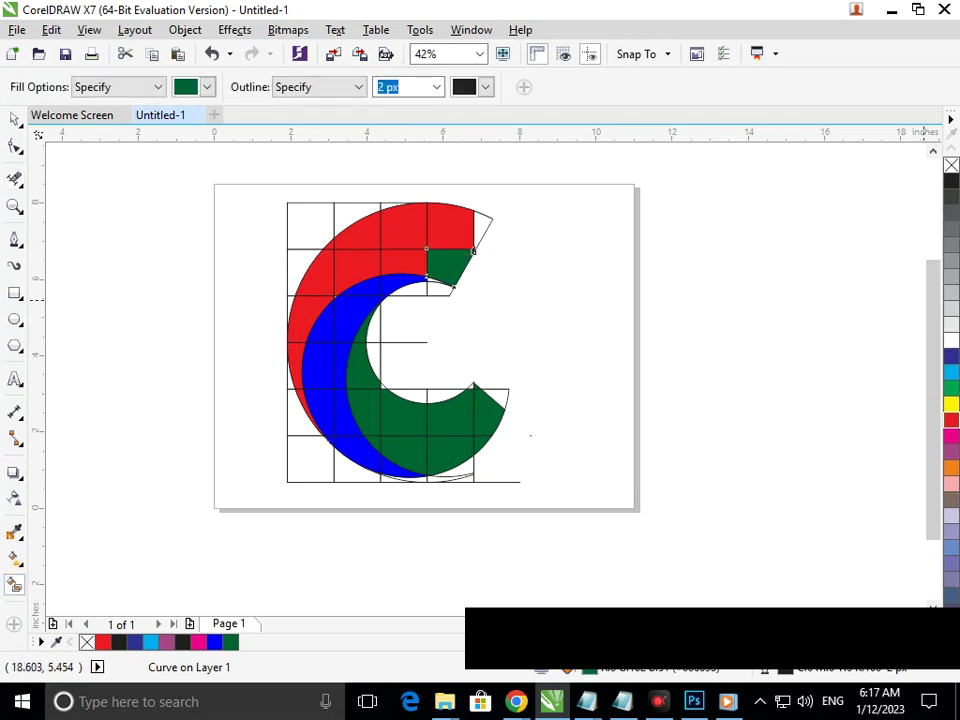
key(ctrl+z)
click(477, 221)
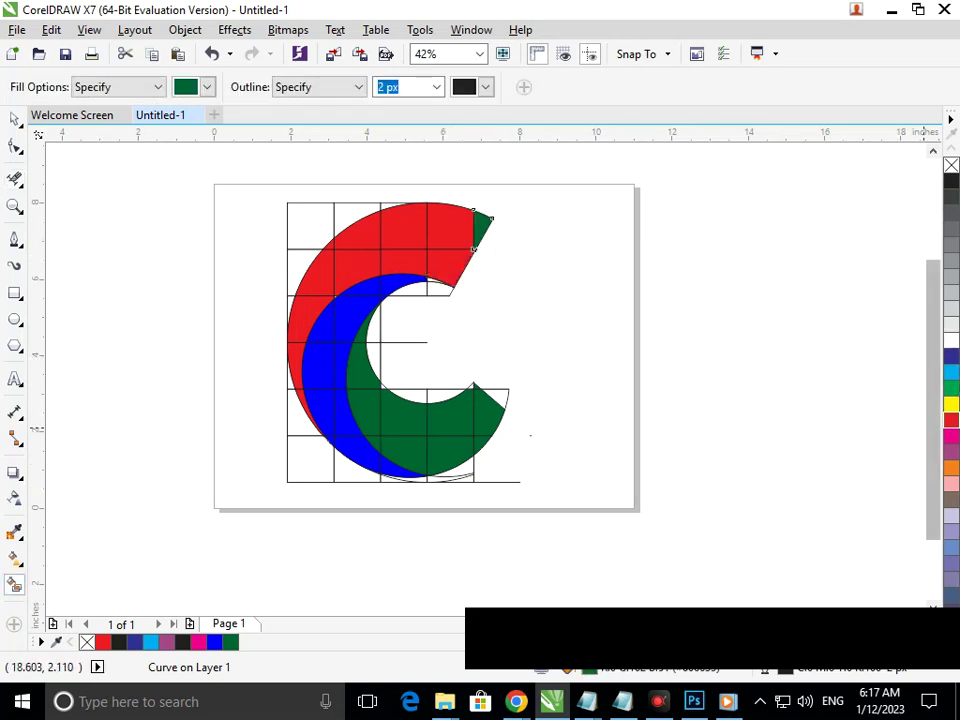
click(951, 419)
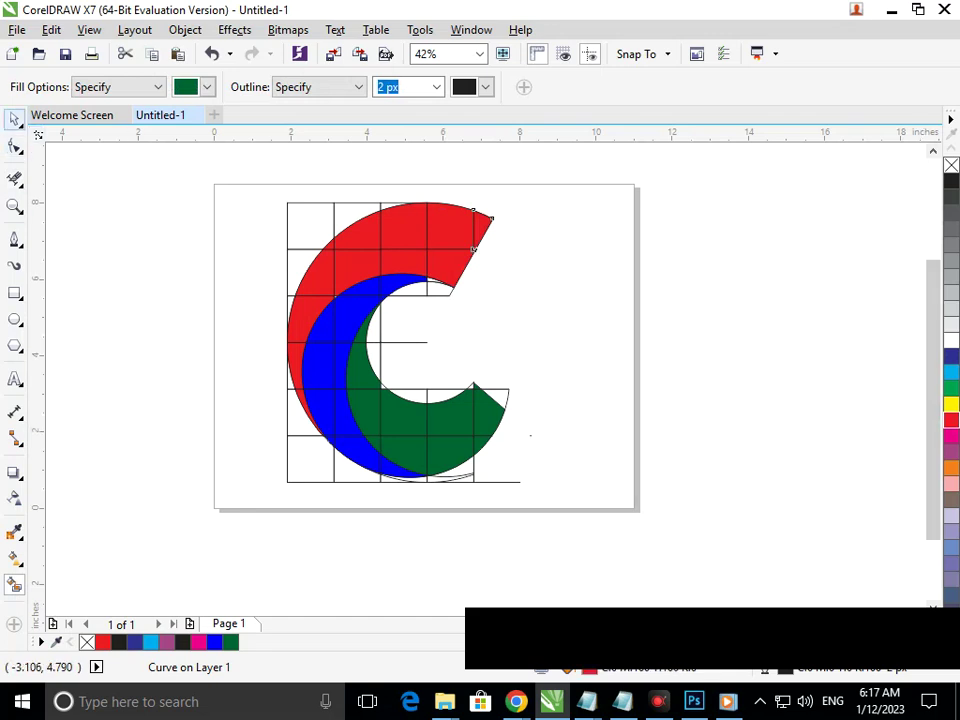
Step: Select the whole drawing, including the coloured cells and the remaining grid lines
click(14, 119)
click(97, 321)
drag(197, 178, 618, 563)
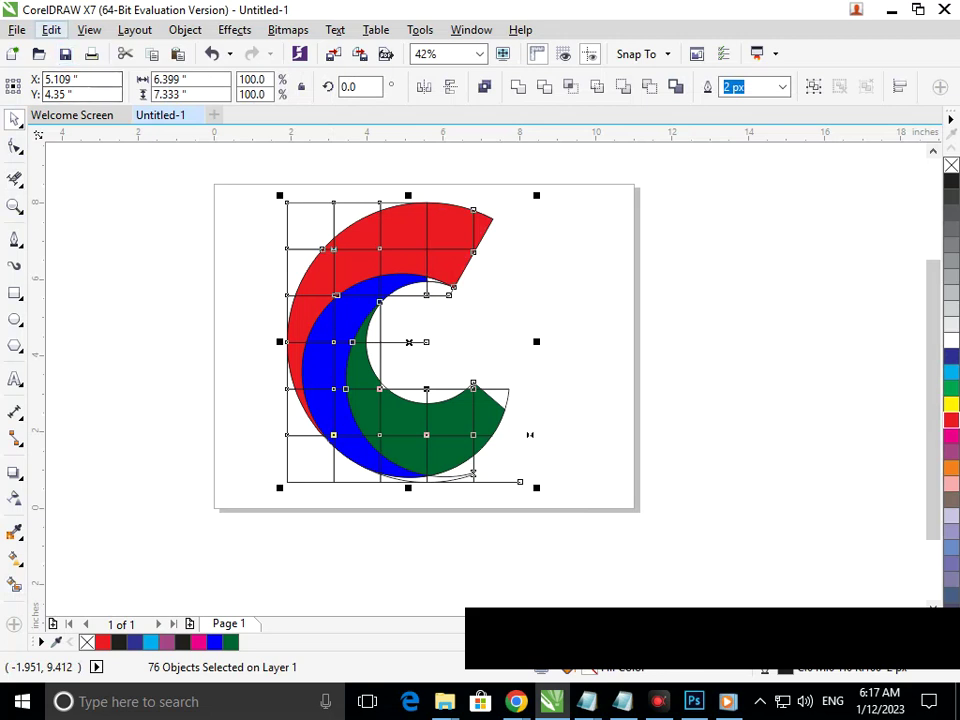
click(51, 29)
mouse_move(150, 338)
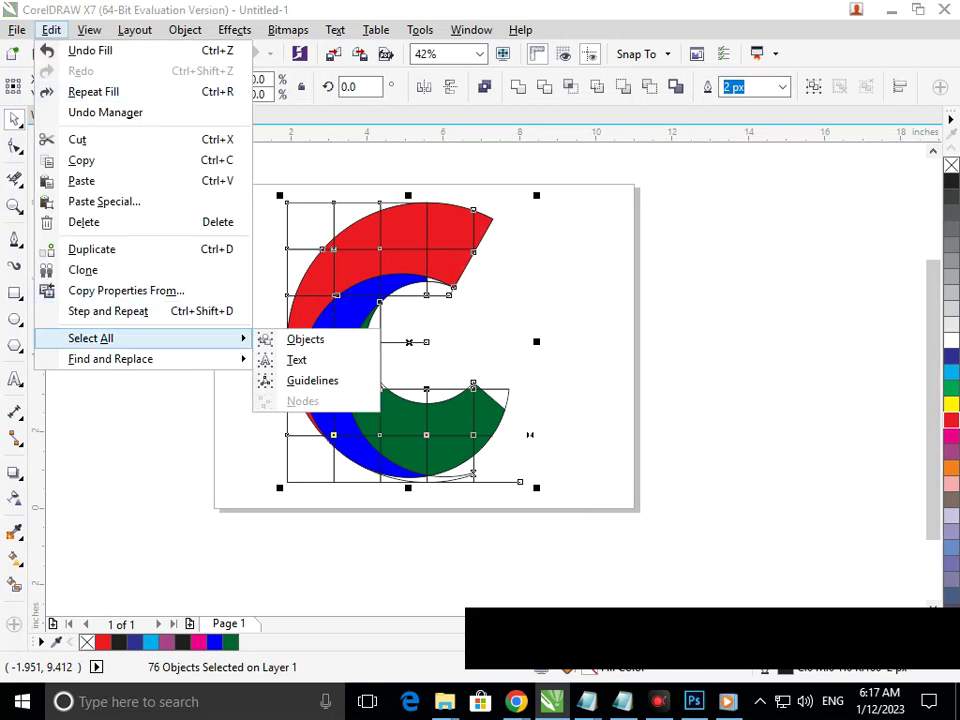
click(309, 545)
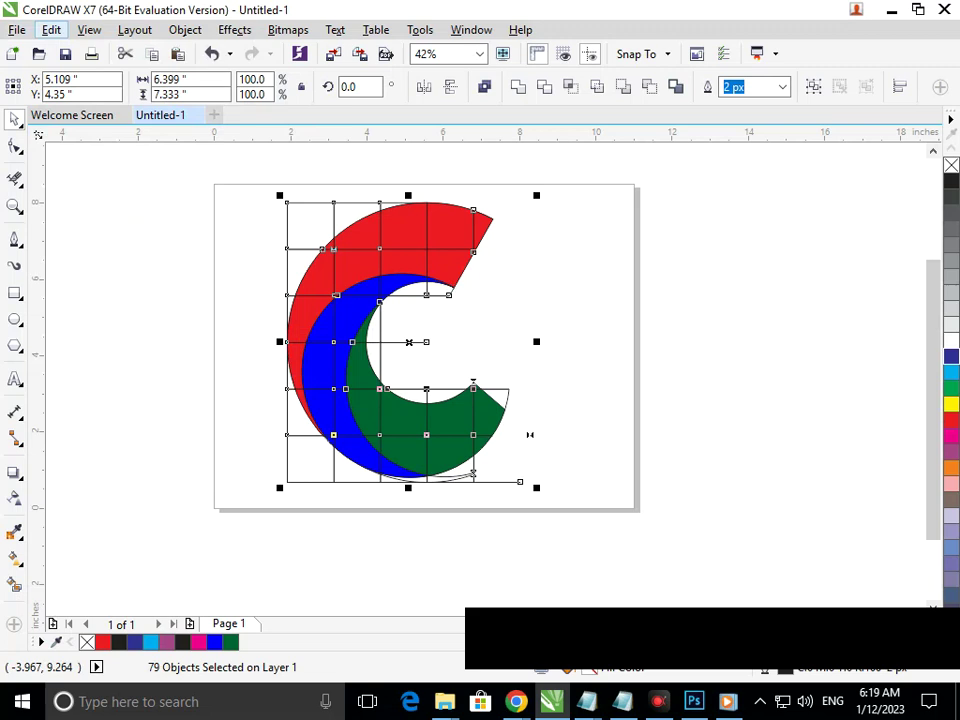
Step: Begin a new object search in the Find Wizard limited to objects with a Uniform Color fill
click(51, 29)
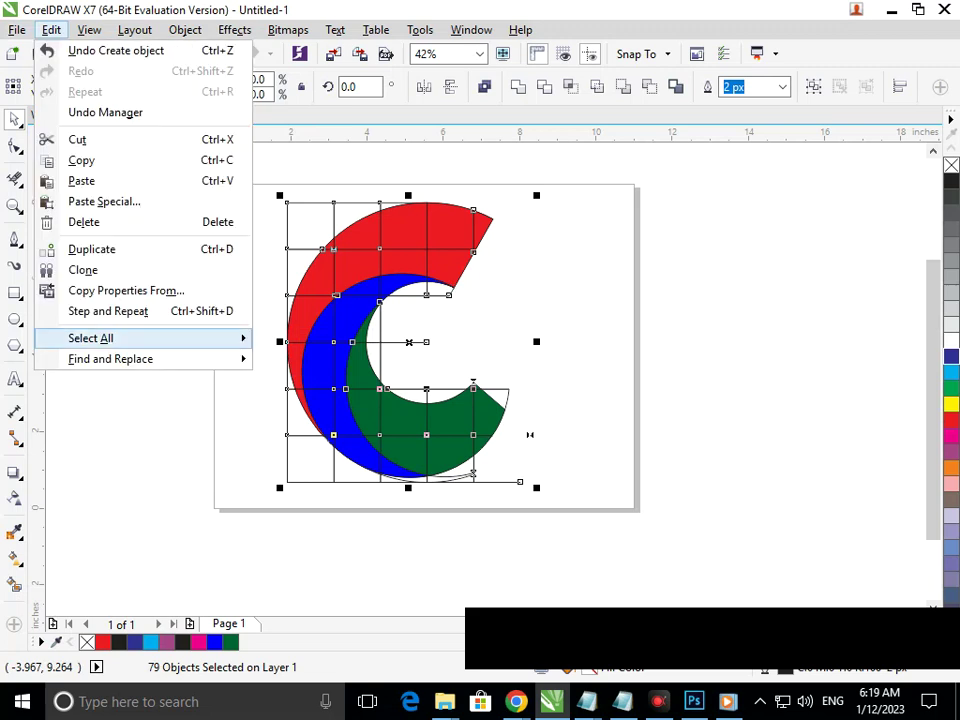
mouse_move(150, 359)
click(322, 360)
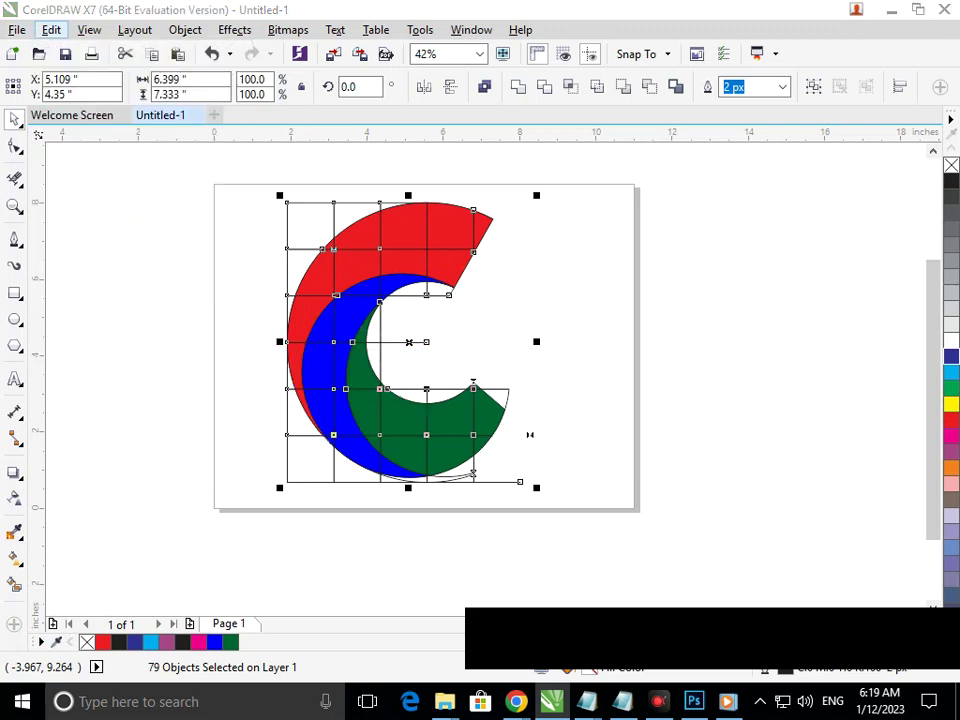
drag(424, 148, 761, 89)
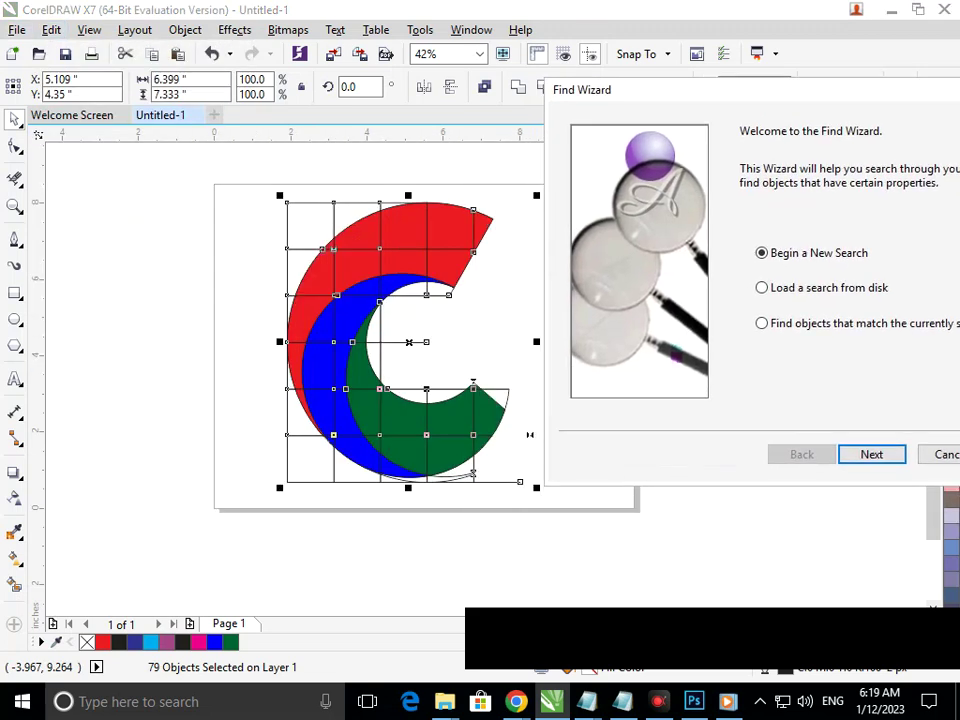
click(872, 454)
click(818, 167)
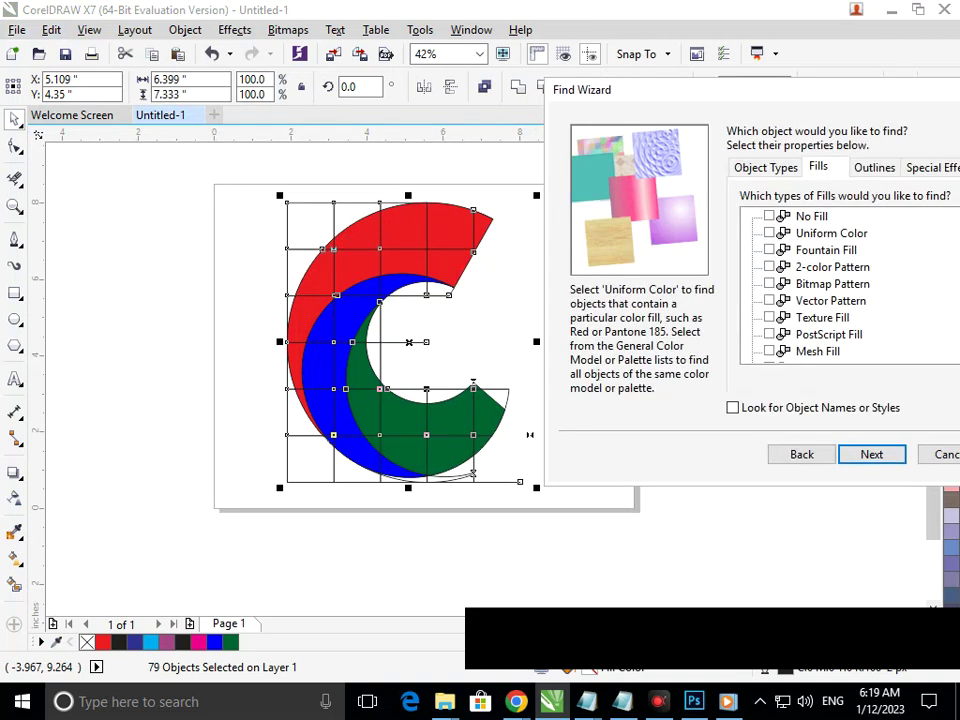
click(872, 454)
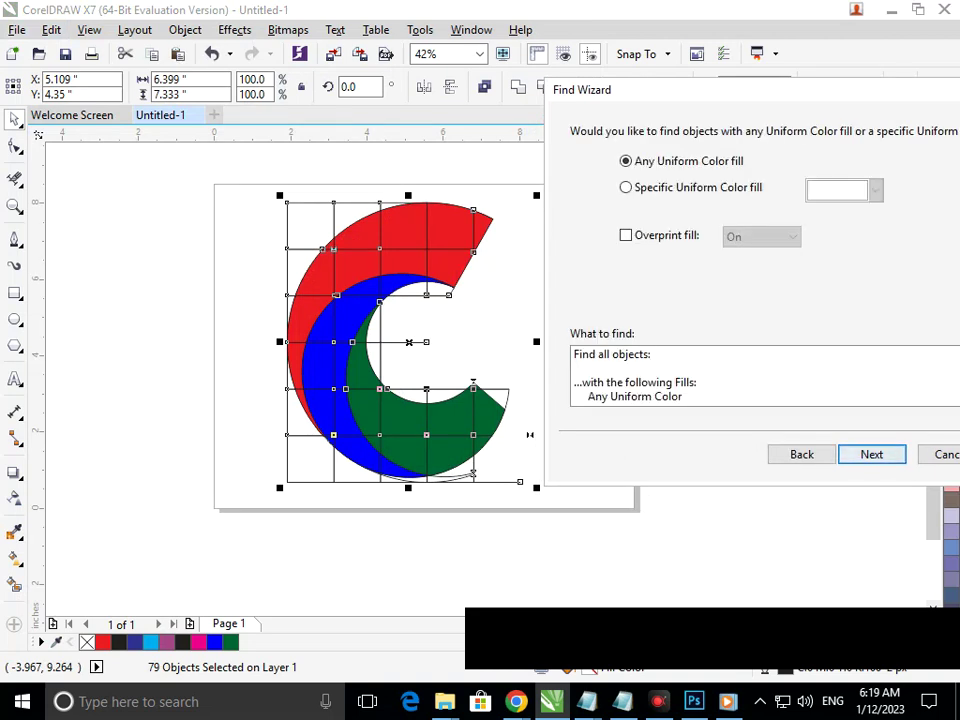
Step: Find all objects with the specific red fill C:0 M:100 Y:100 K:0 and weld them into one shape
click(700, 188)
click(875, 190)
click(816, 333)
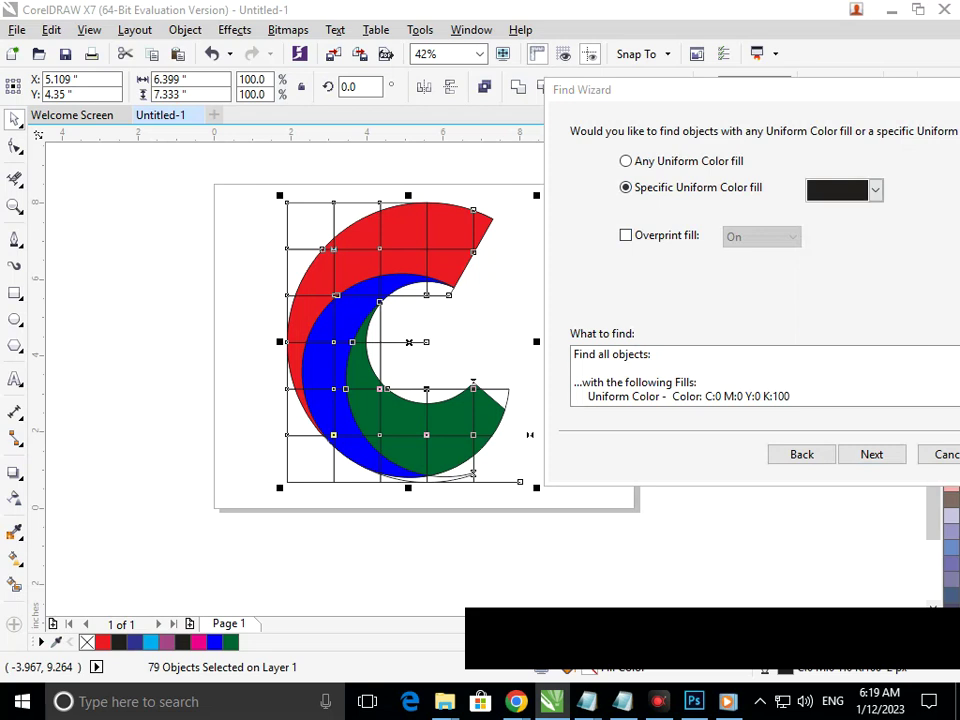
click(440, 230)
key(Return)
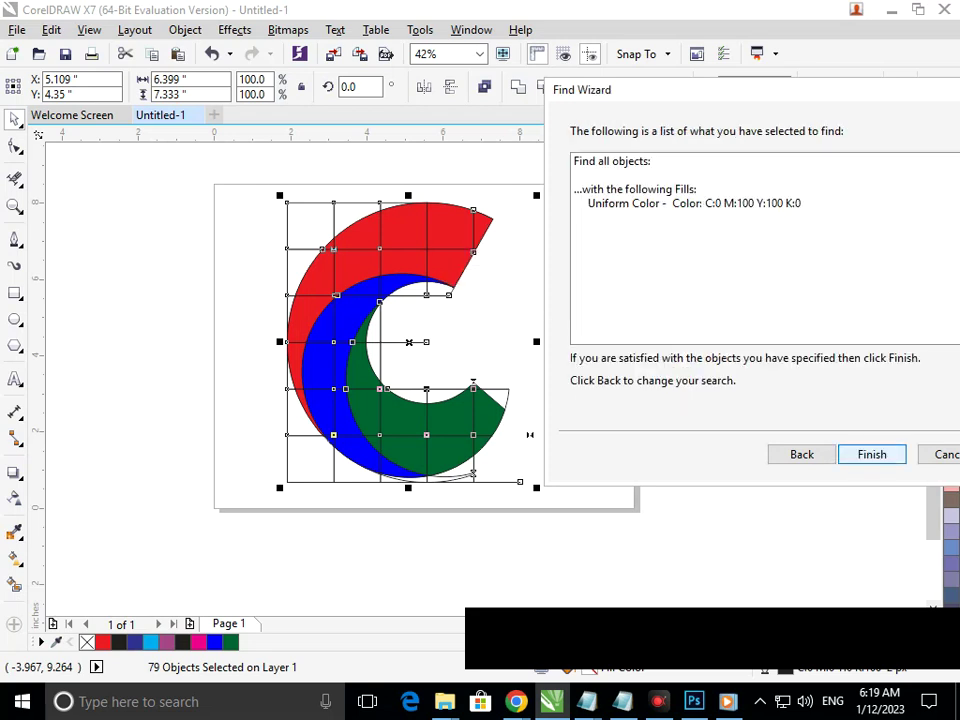
key(Return)
click(516, 352)
drag(574, 326, 559, 547)
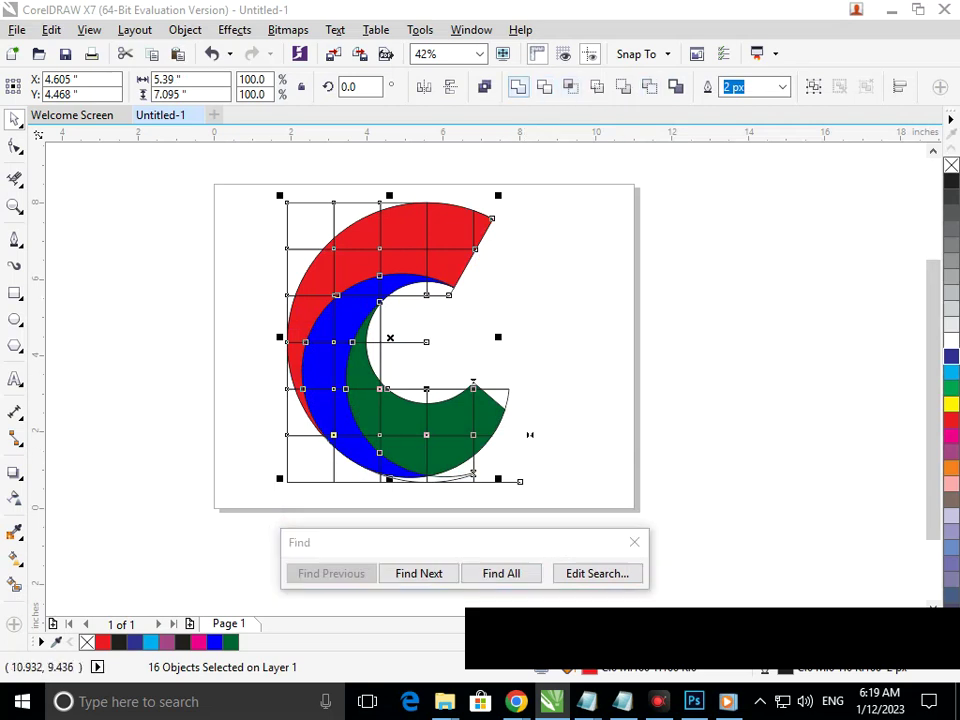
click(518, 87)
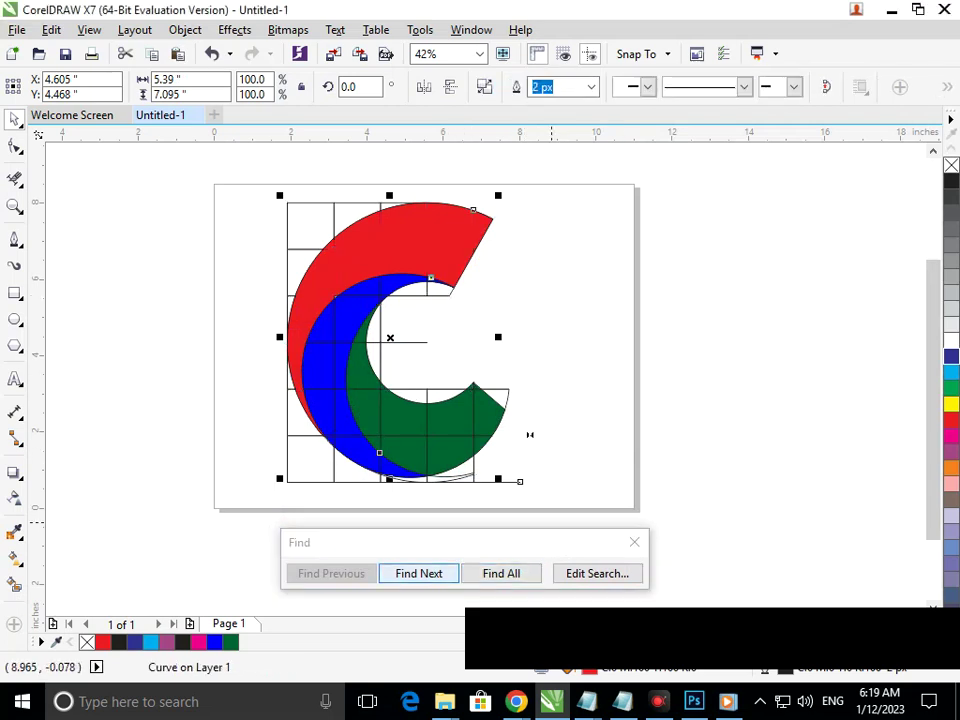
Step: Edit the object search in the Find Wizard, limiting it to objects with a Uniform Color fill
click(418, 573)
key(Return)
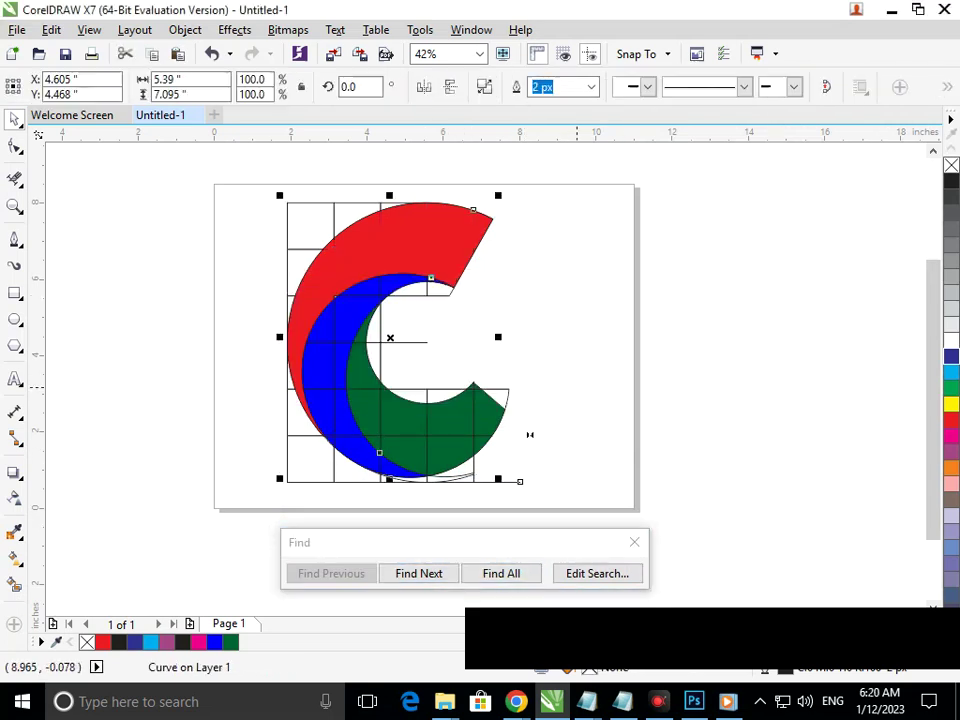
drag(547, 533, 555, 506)
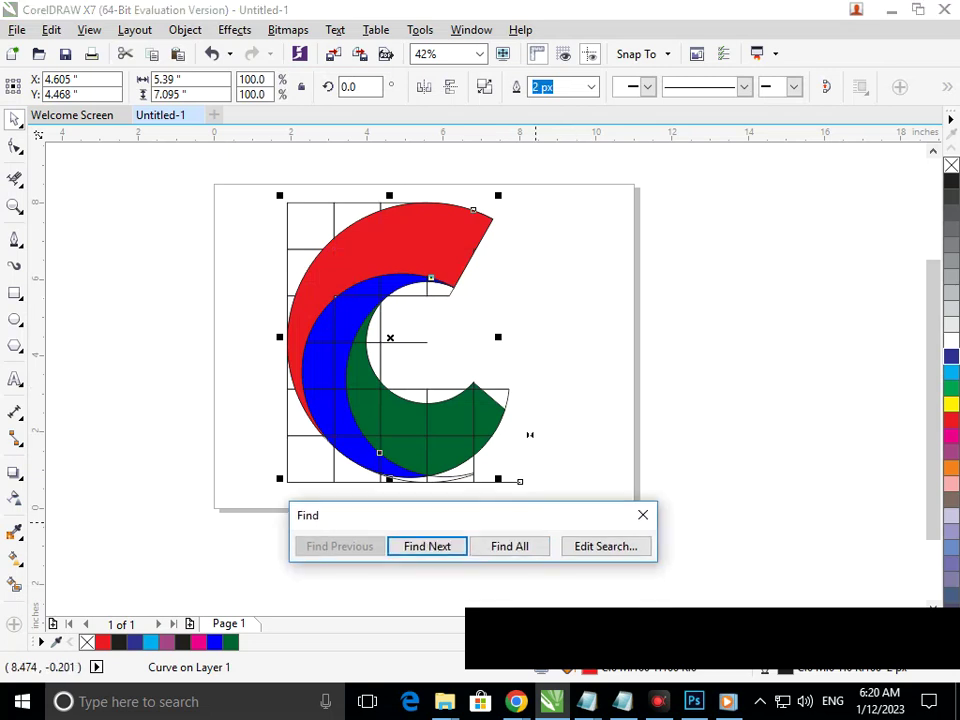
click(605, 546)
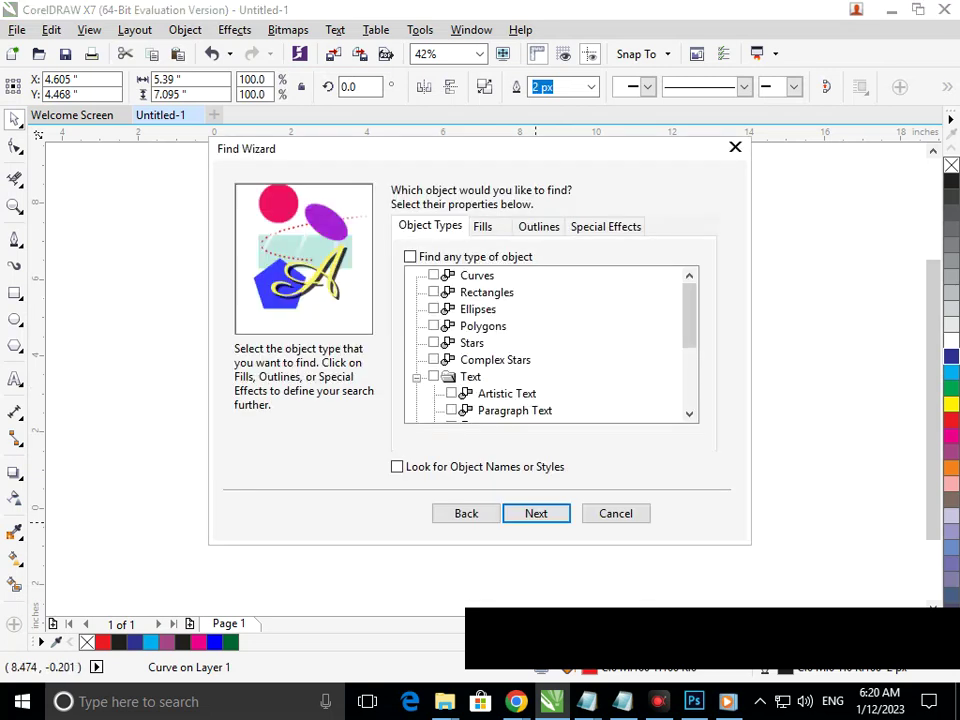
drag(460, 149, 799, 83)
click(822, 160)
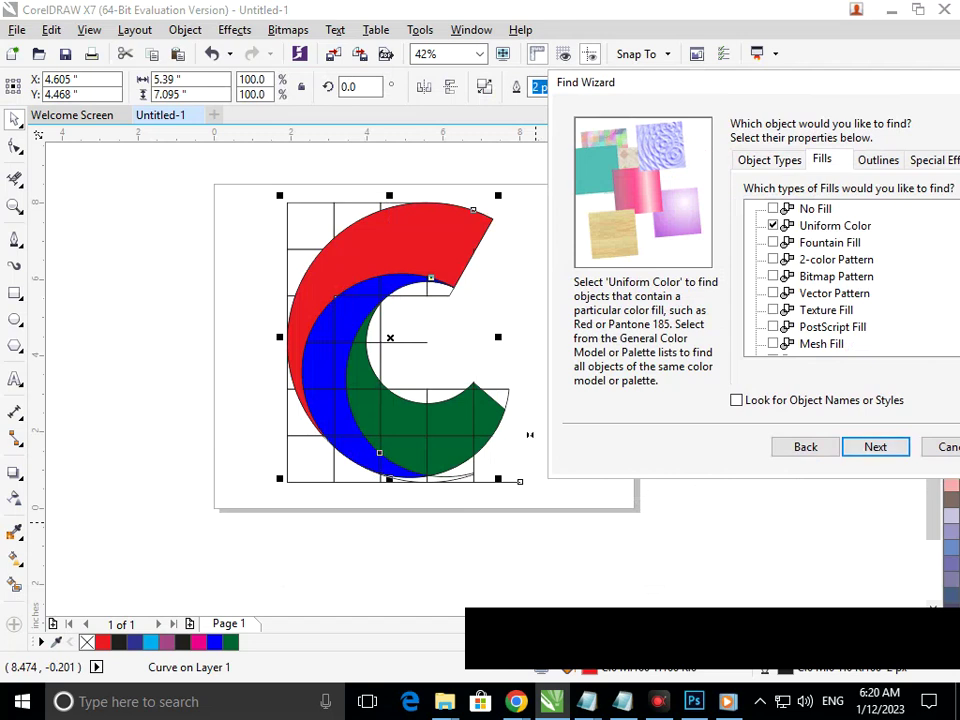
Step: Find all objects with the specific blue fill R:0 G:0 B:255 sampled from the drawing and weld them into one shape
click(875, 447)
click(879, 182)
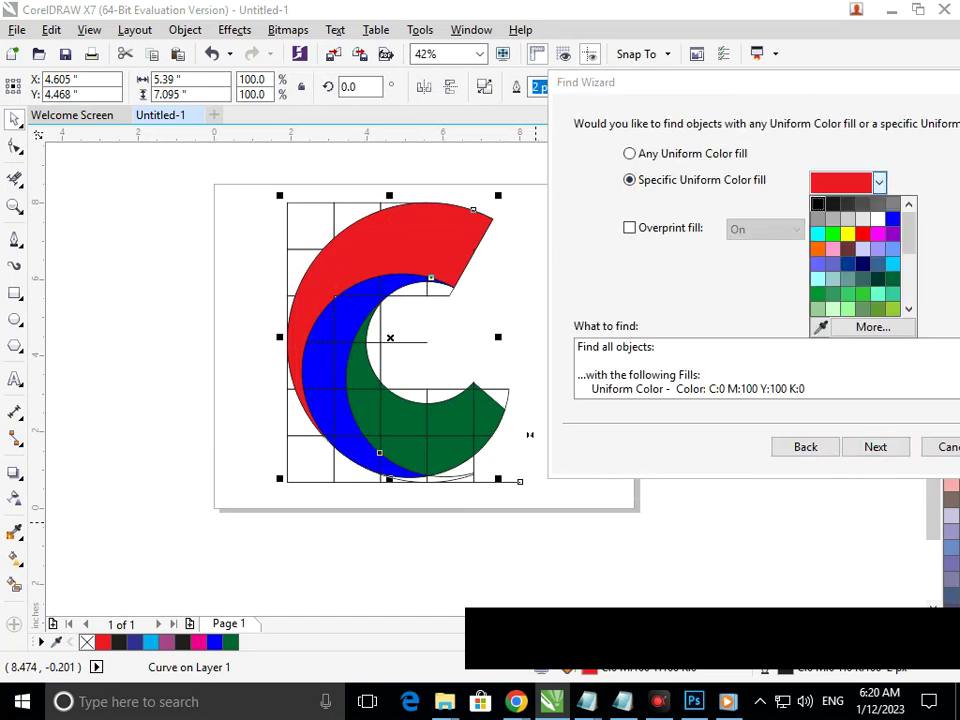
click(820, 327)
click(340, 426)
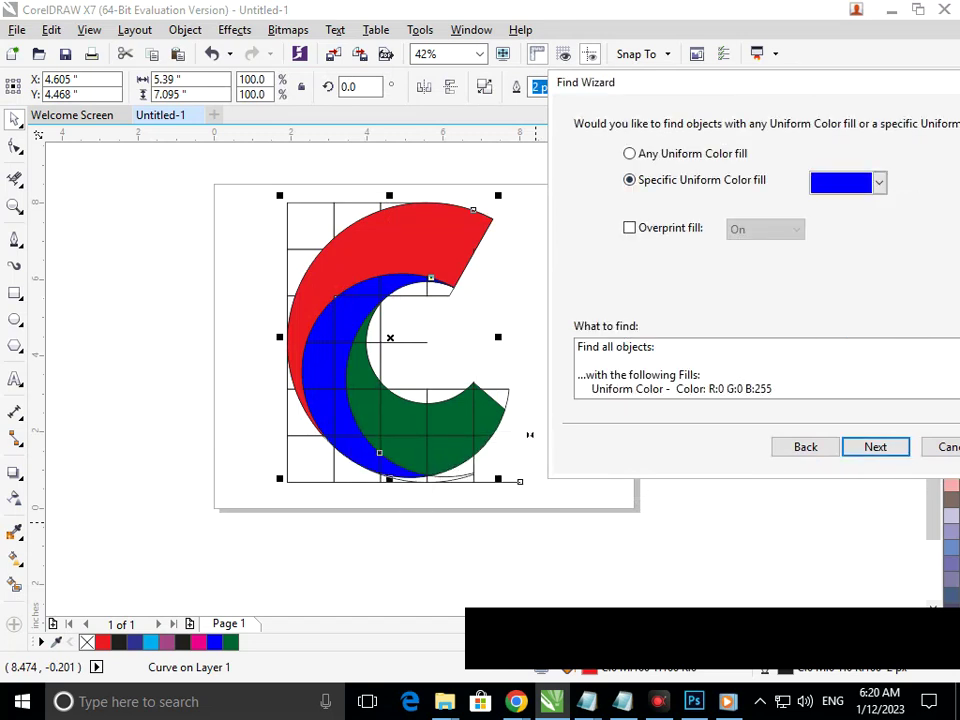
click(875, 447)
click(875, 447)
drag(594, 318, 799, 264)
click(518, 87)
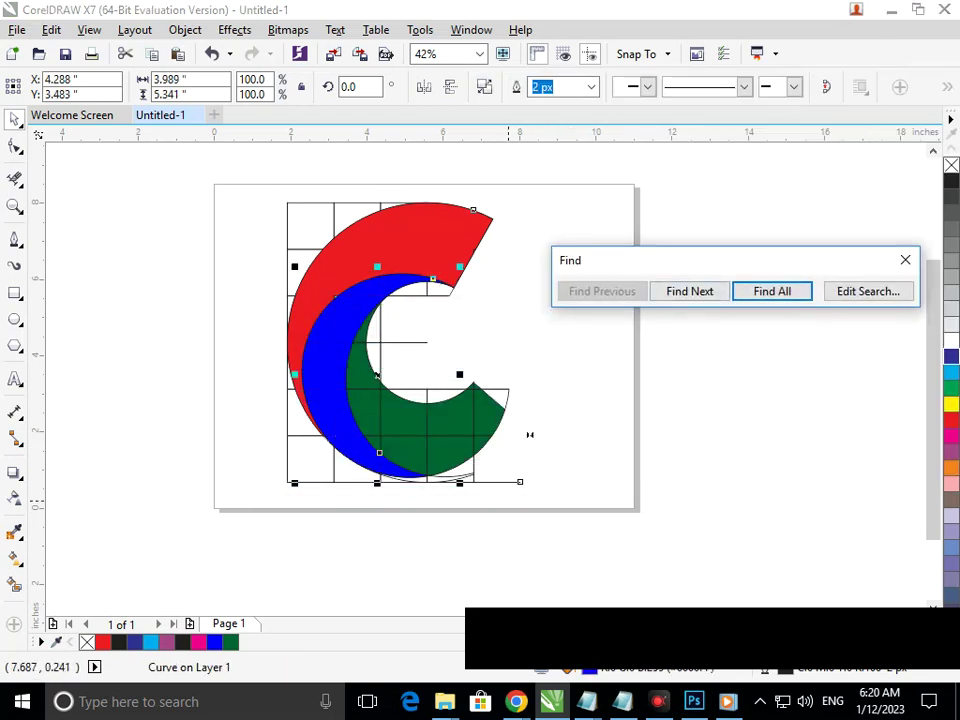
Step: Edit the search to look for the specific uniform fill R:0 G:102 B:51, sampled from the green crescent
click(868, 291)
drag(698, 140, 849, 121)
click(840, 192)
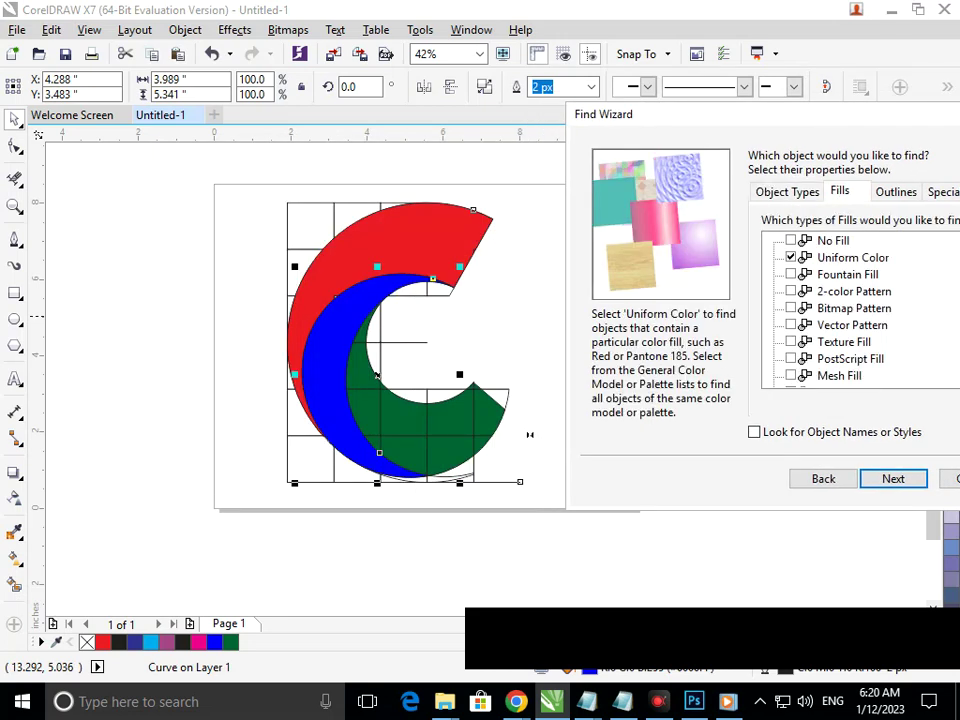
click(893, 479)
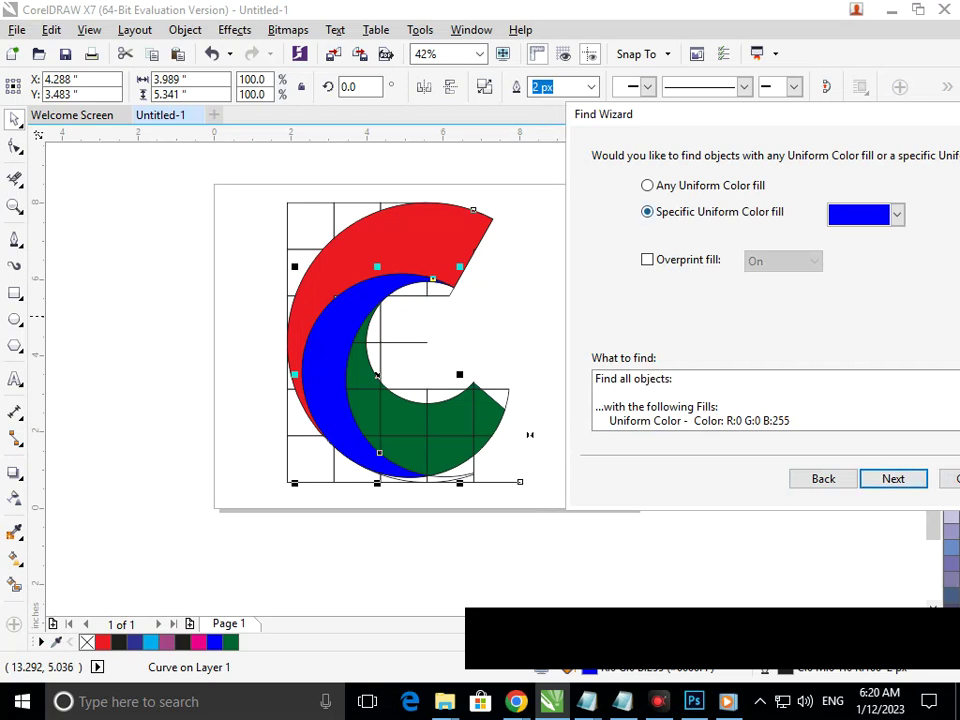
click(897, 214)
click(838, 359)
click(482, 408)
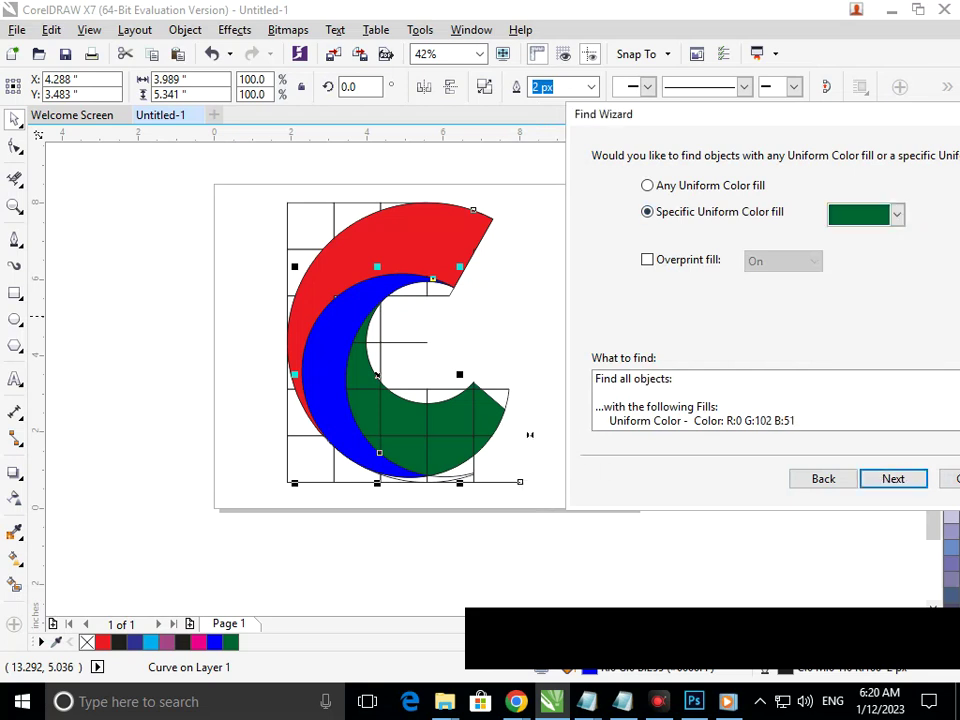
Step: Find all the green-filled objects and weld them into one shape
key(Return)
key(Return)
key(Tab)
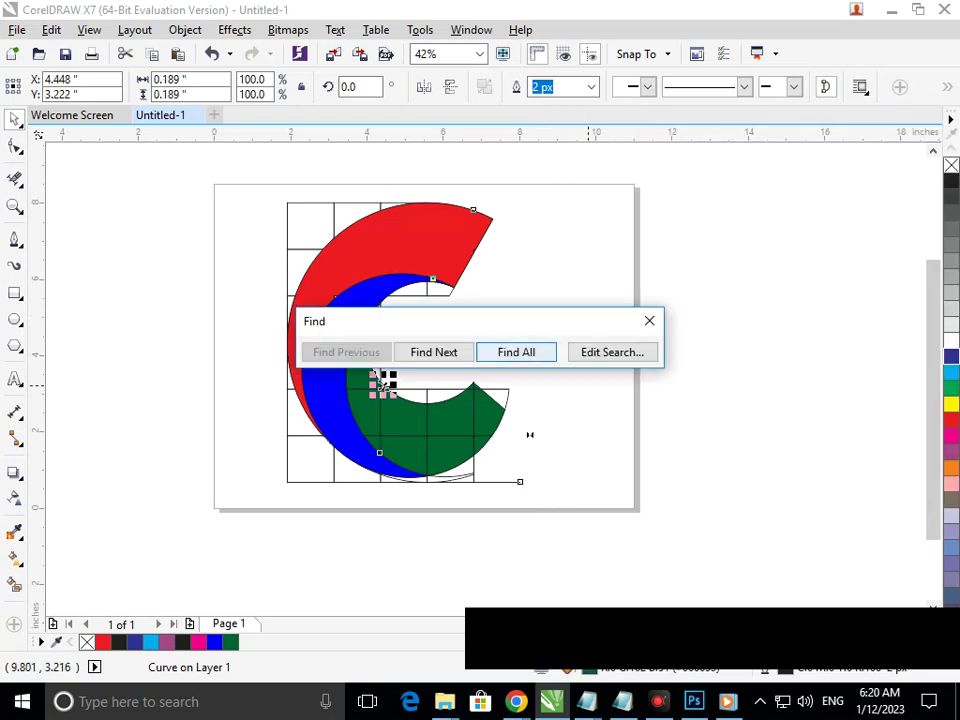
key(Return)
click(649, 320)
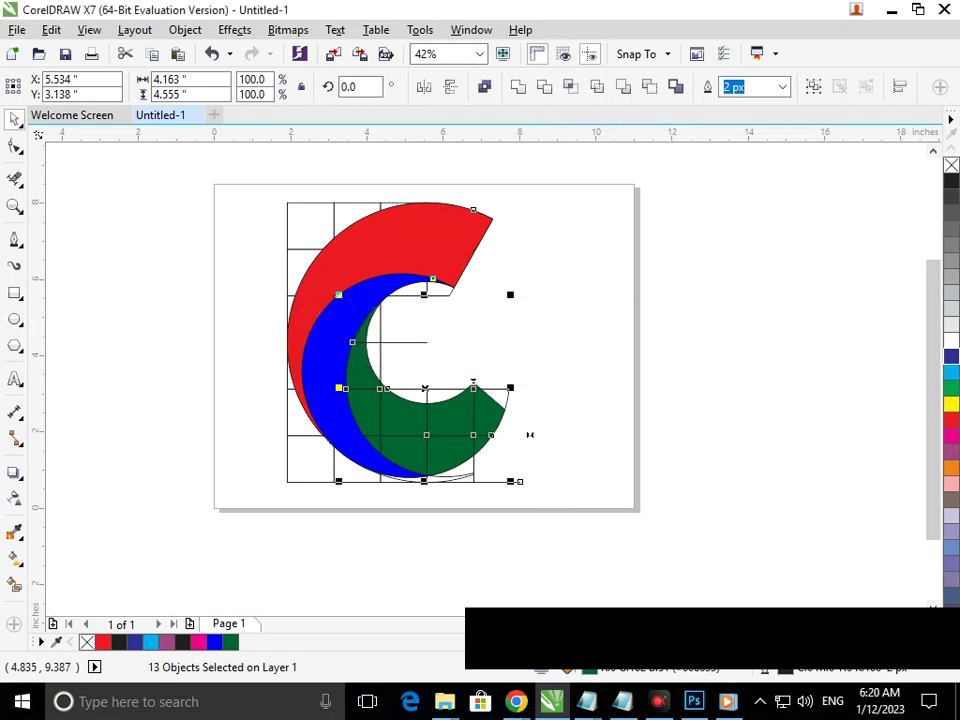
click(518, 87)
click(588, 360)
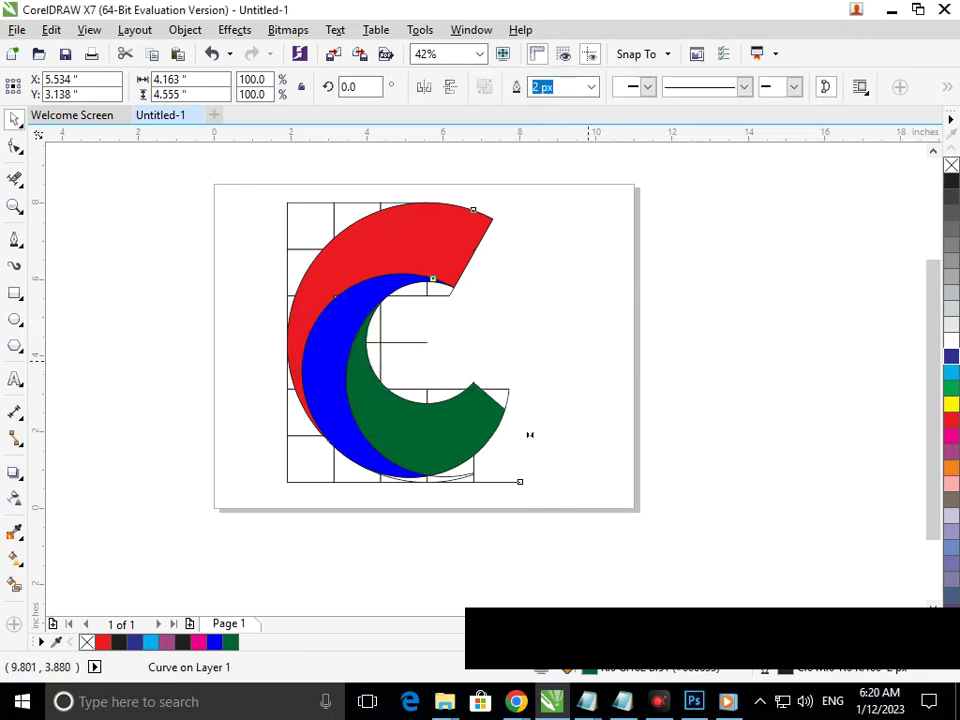
key(Tab)
key(Tab)
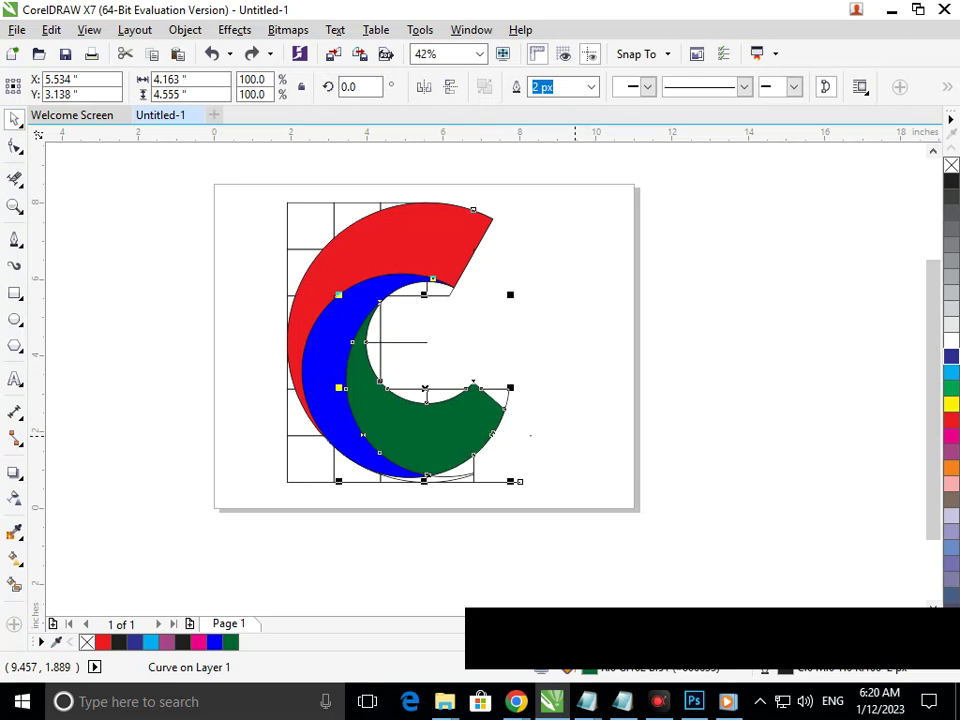
click(568, 416)
key(Escape)
click(472, 420)
click(557, 423)
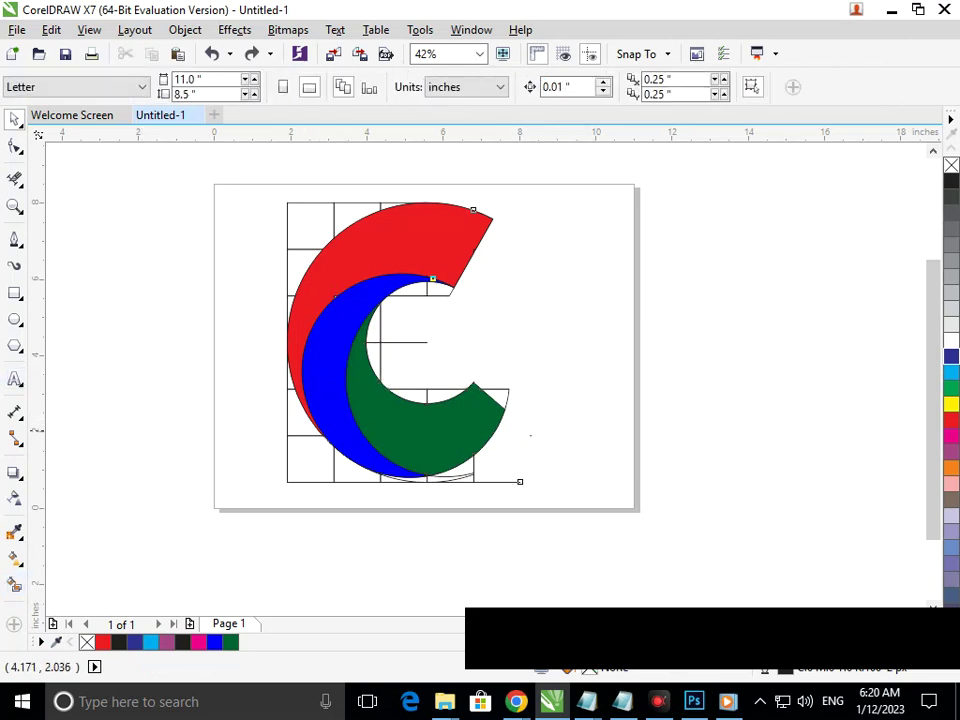
Step: Smart-fill the empty sliver at the outer tip of the green crescent with green
click(14, 585)
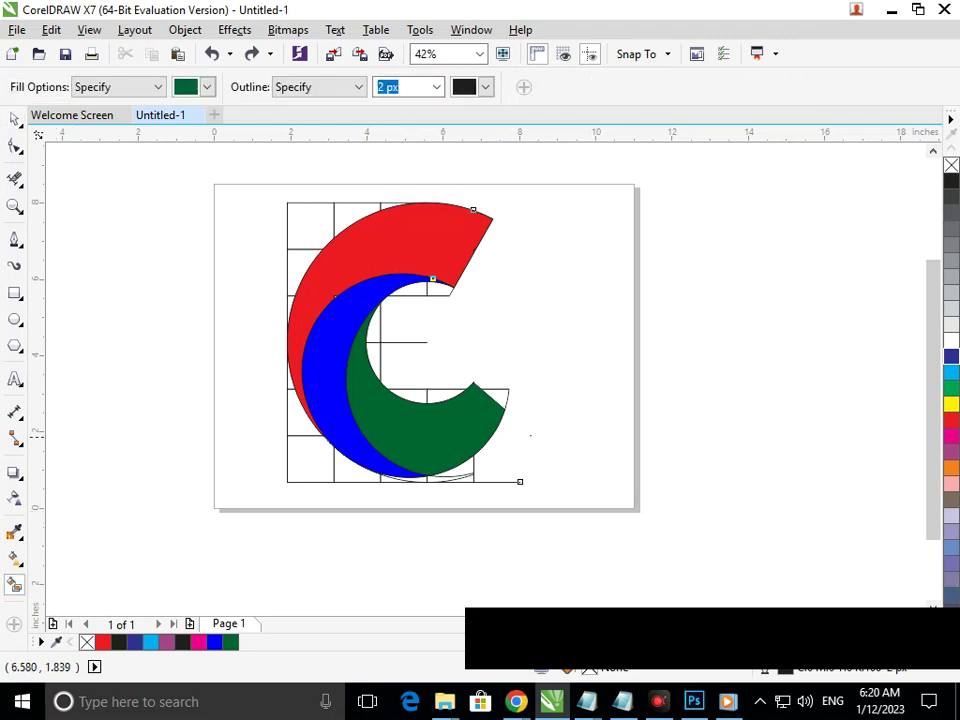
click(509, 396)
key(ctrl+z)
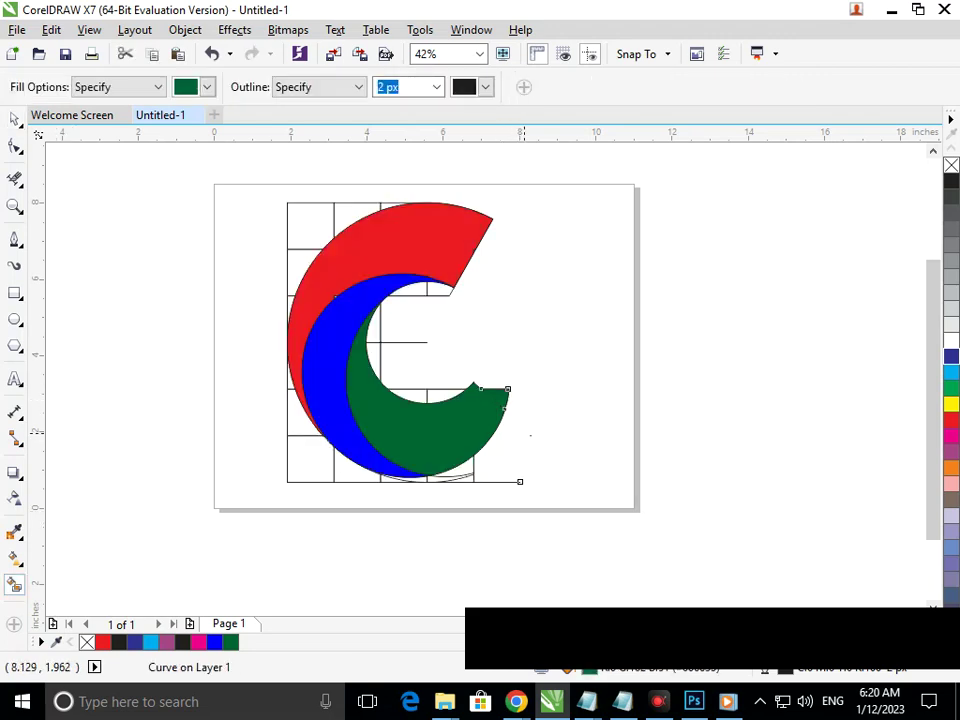
Step: Move the green shape's pointed inner-tip node down onto the horizontal grid line
scroll(489, 404, up, 5)
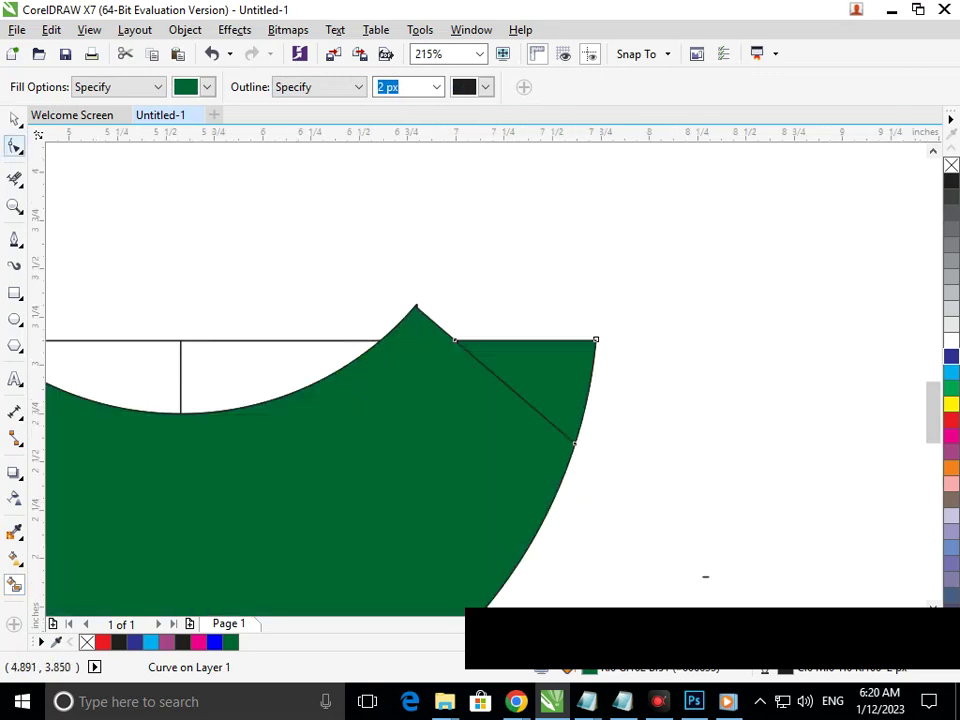
click(15, 146)
drag(416, 308, 399, 344)
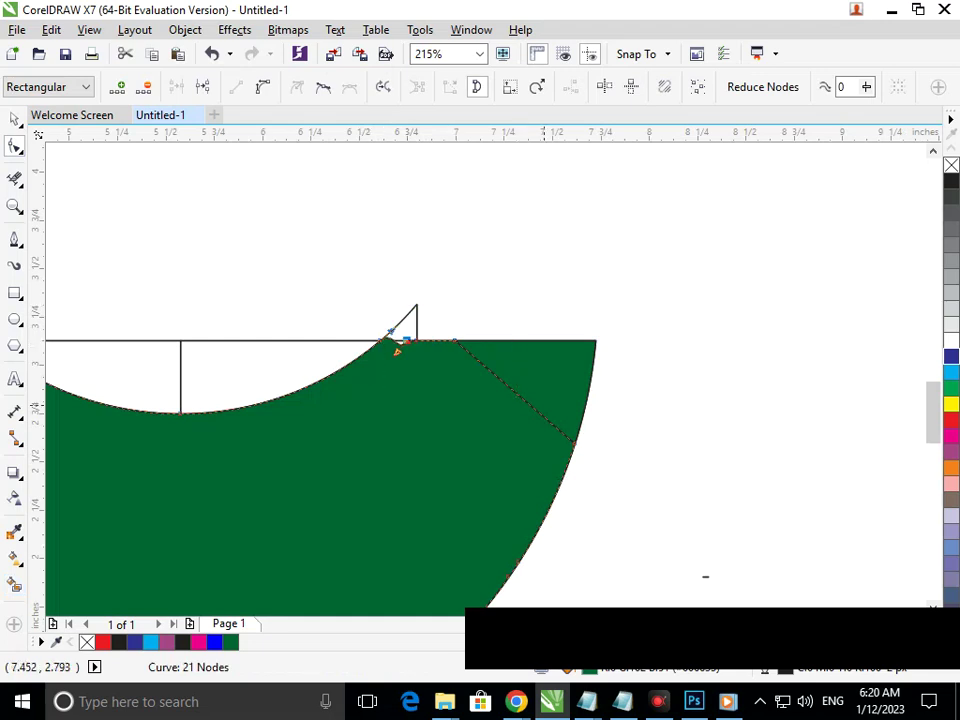
scroll(470, 385, down, 5)
click(15, 119)
key(Escape)
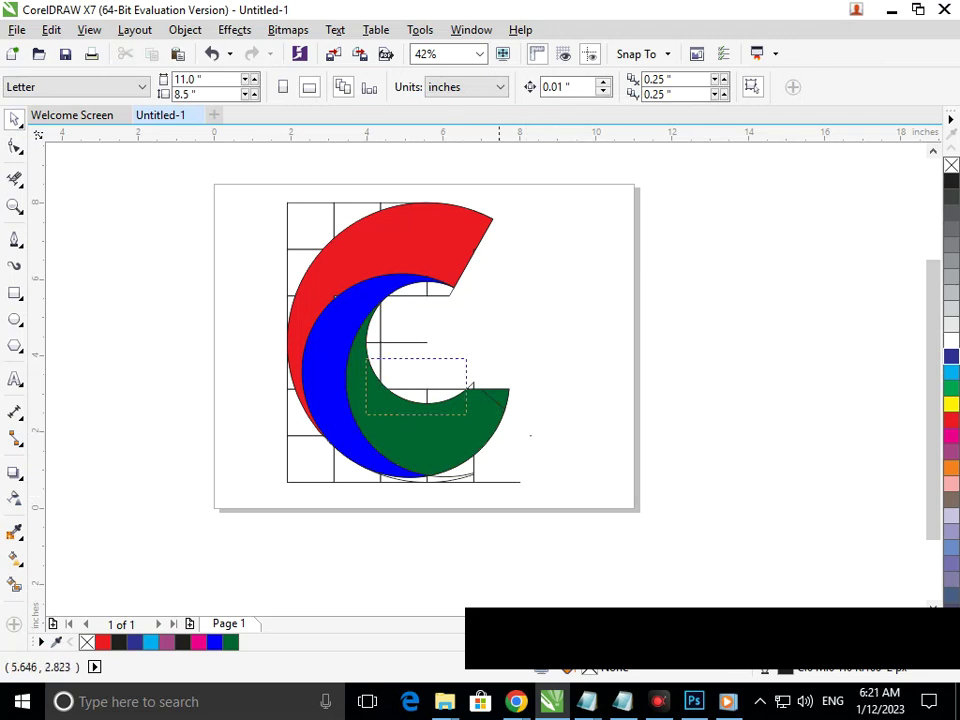
Step: Bend the wavy edge segment beside the moved node towards the horizontal grid line
scroll(492, 400, up, 5)
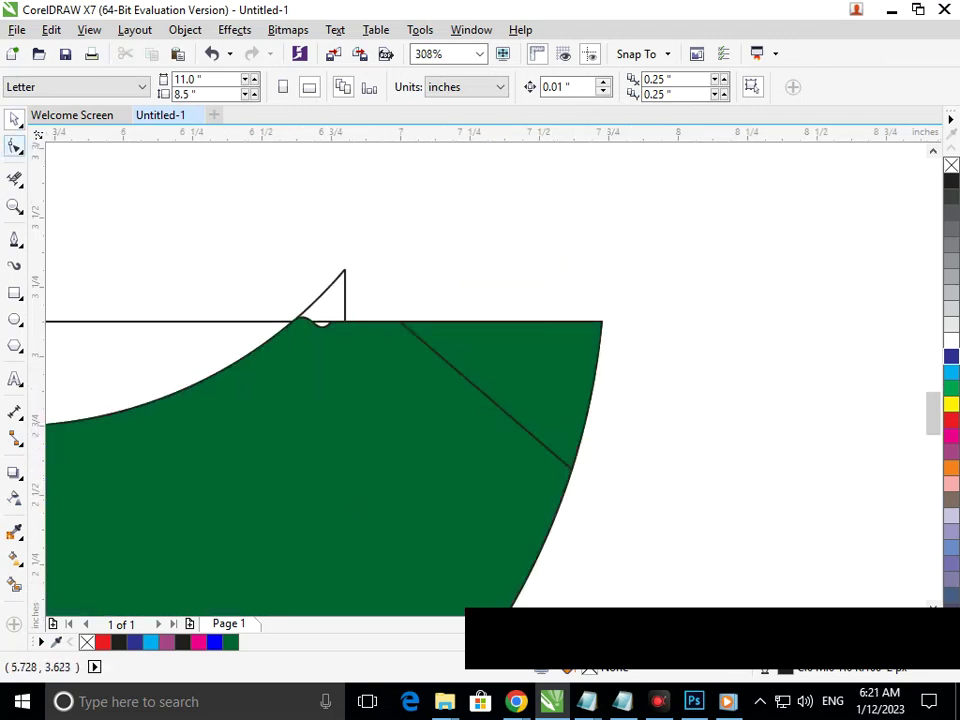
scroll(347, 322, up, 4)
click(221, 341)
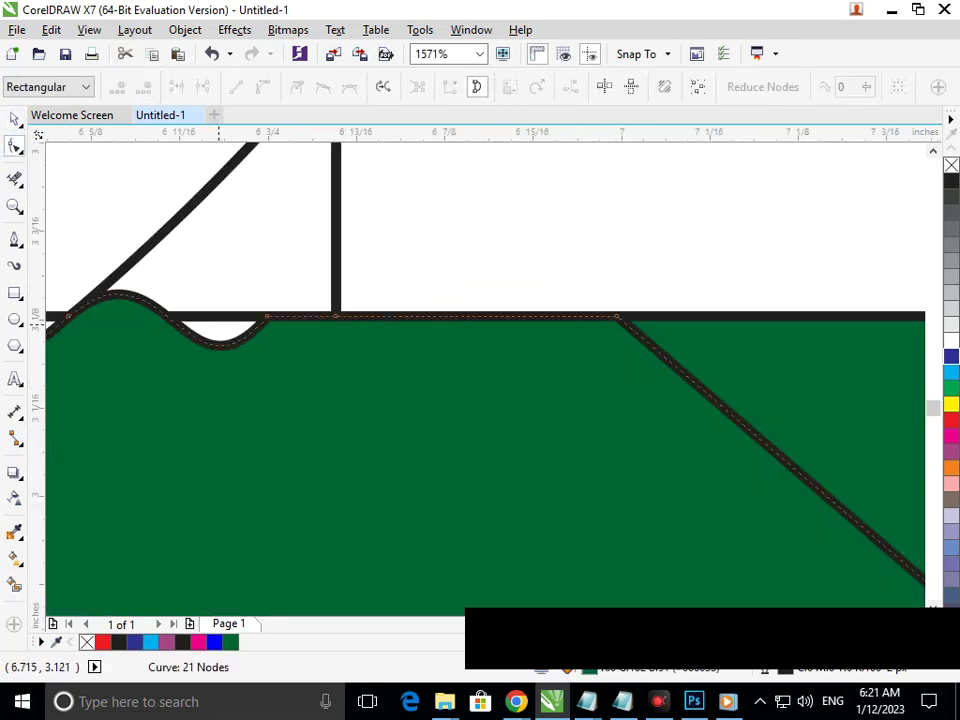
drag(220, 340, 216, 317)
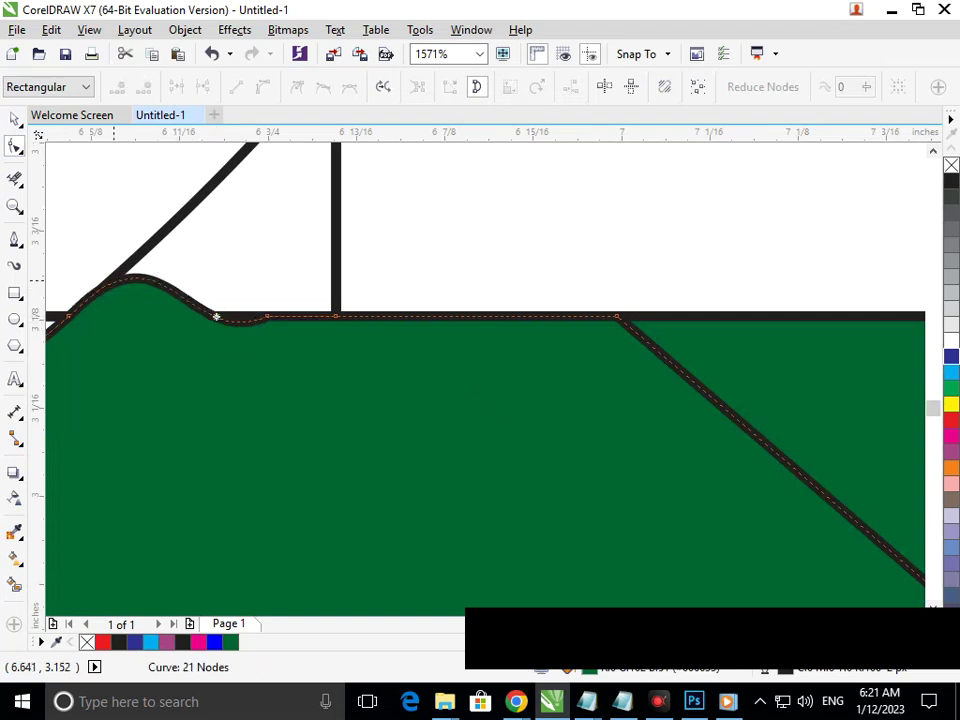
mouse_move(114, 280)
mouse_down()
mouse_move(86, 315)
mouse_move(55, 313)
mouse_move(114, 303)
mouse_move(90, 311)
mouse_move(193, 316)
mouse_up()
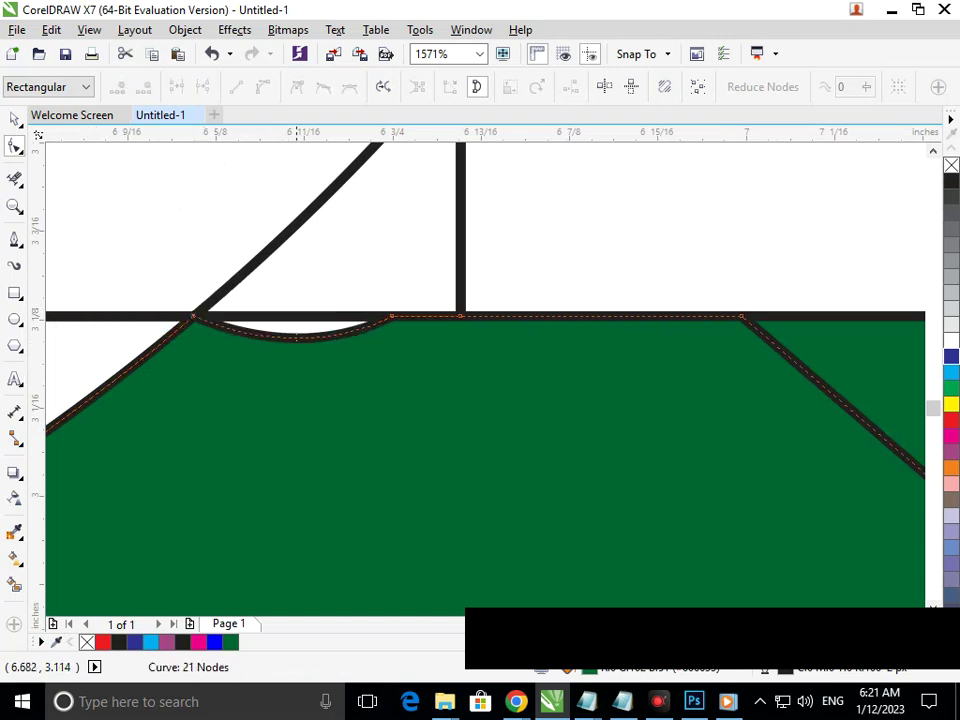
drag(294, 337, 293, 322)
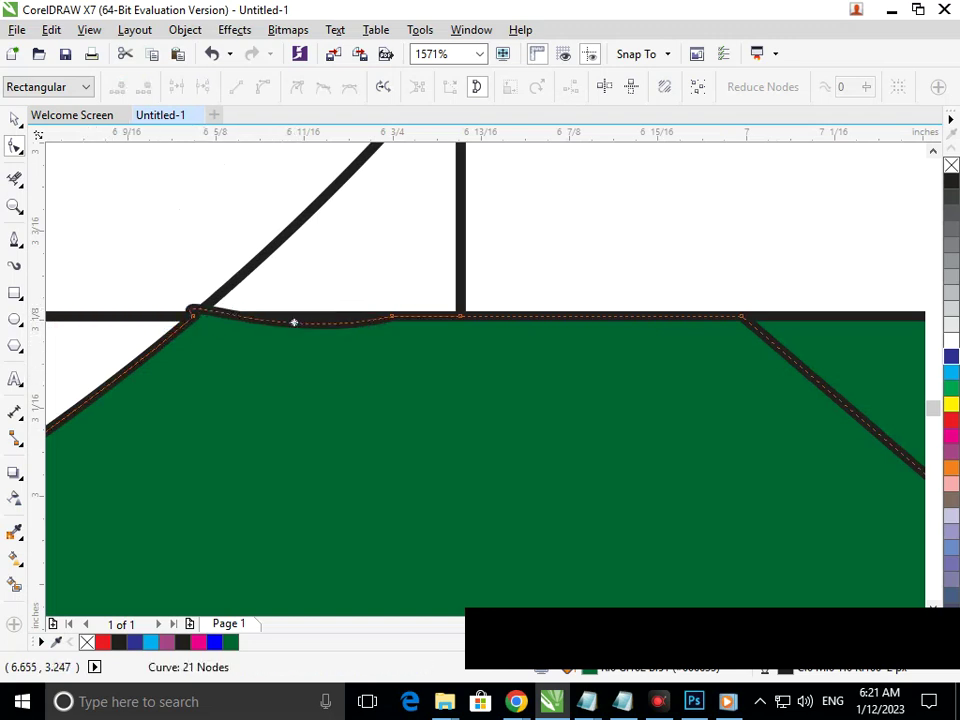
Step: Delete the node between the bump and the vertical grid line, and flatten the merged segment towards the horizontal line
click(294, 322)
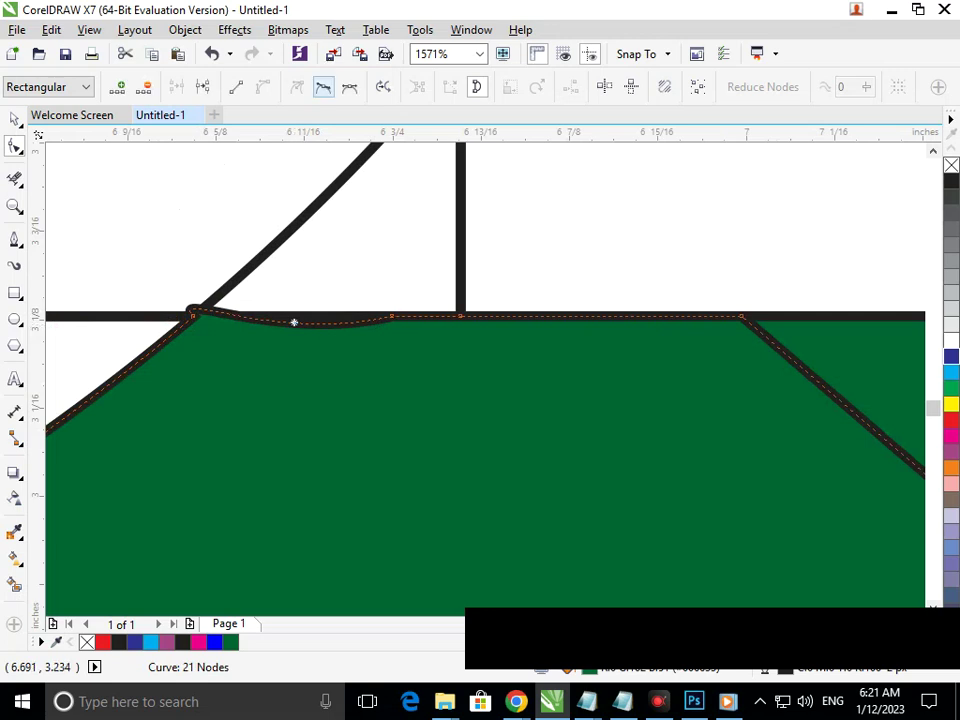
drag(294, 322, 351, 336)
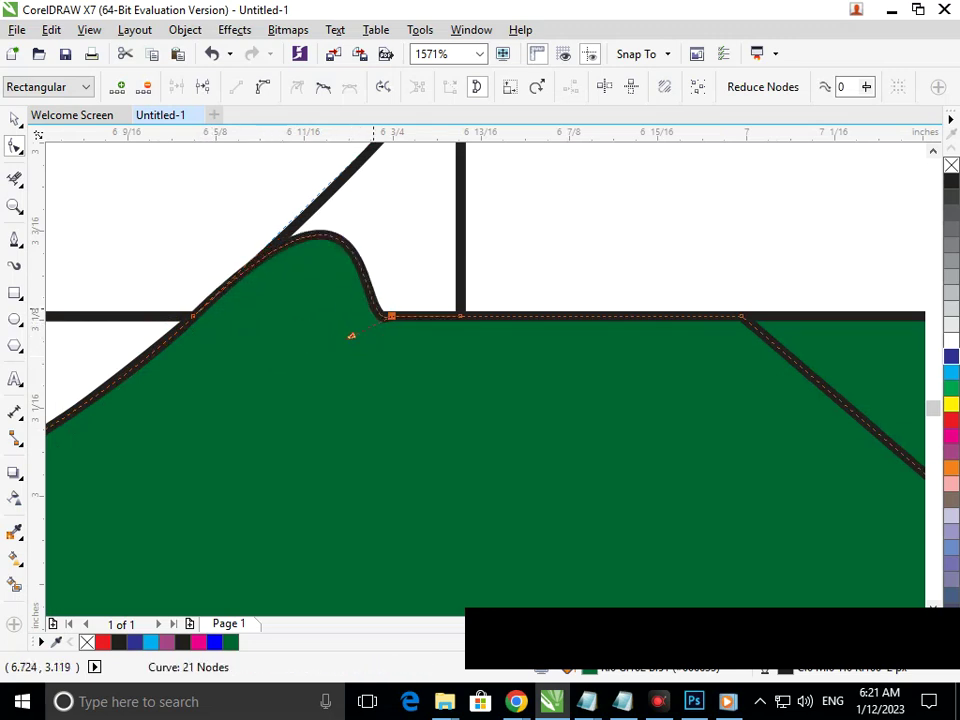
key(Delete)
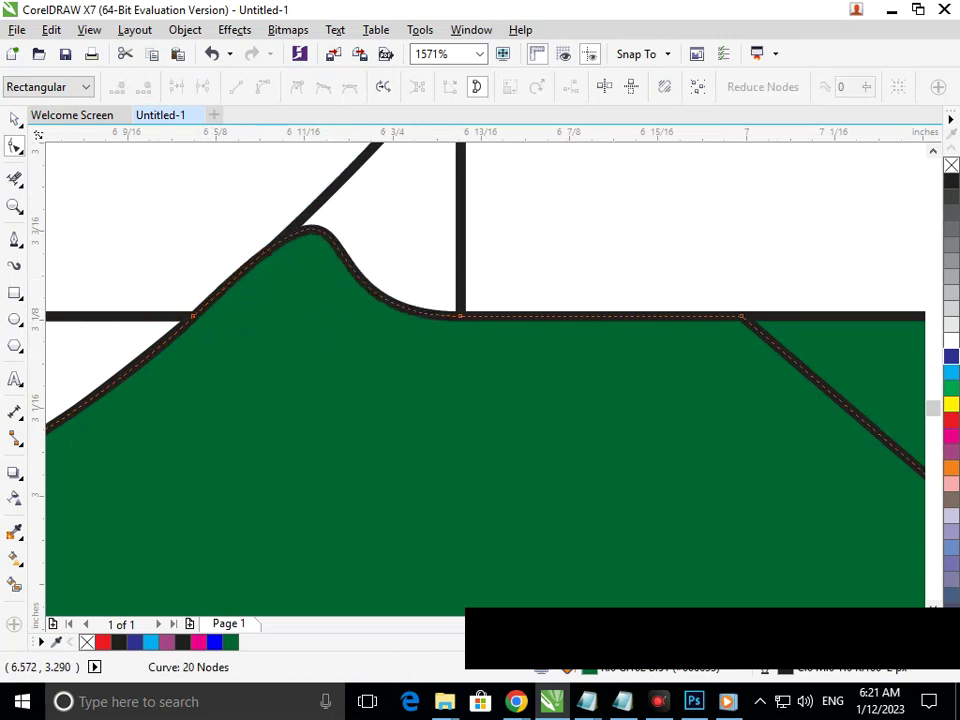
drag(312, 230, 287, 298)
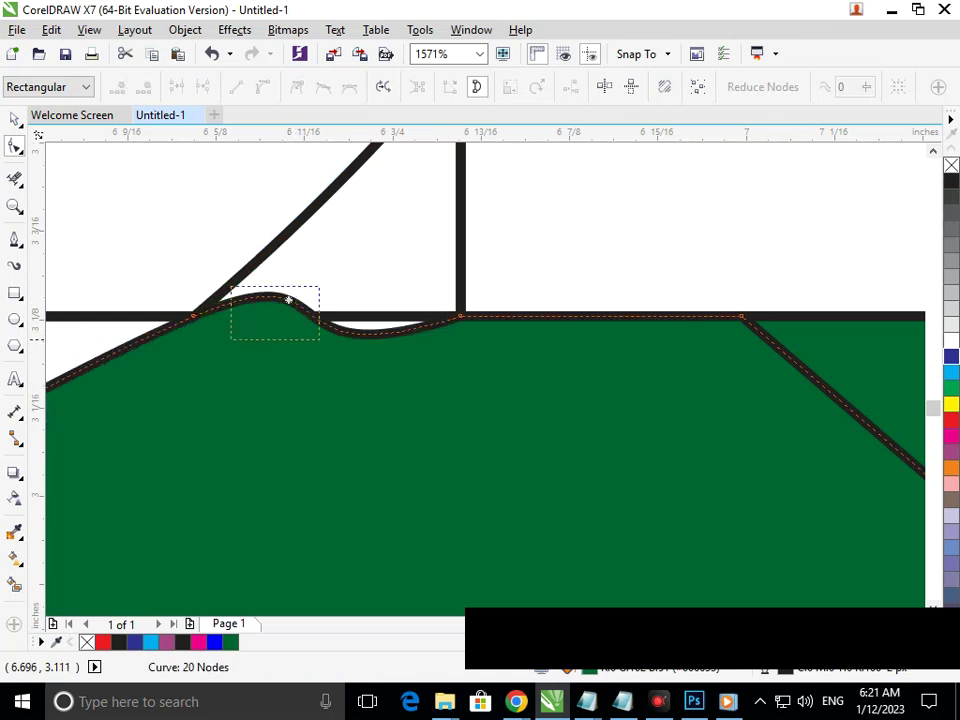
scroll(287, 298, down, 4)
click(307, 320)
drag(327, 322, 327, 319)
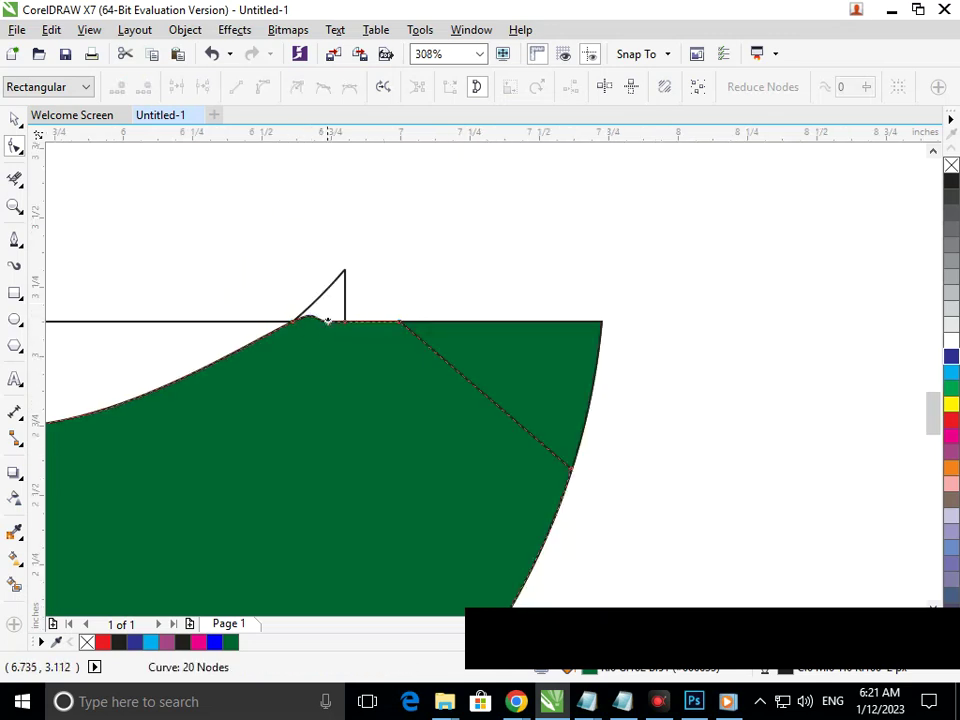
scroll(327, 320, up, 4)
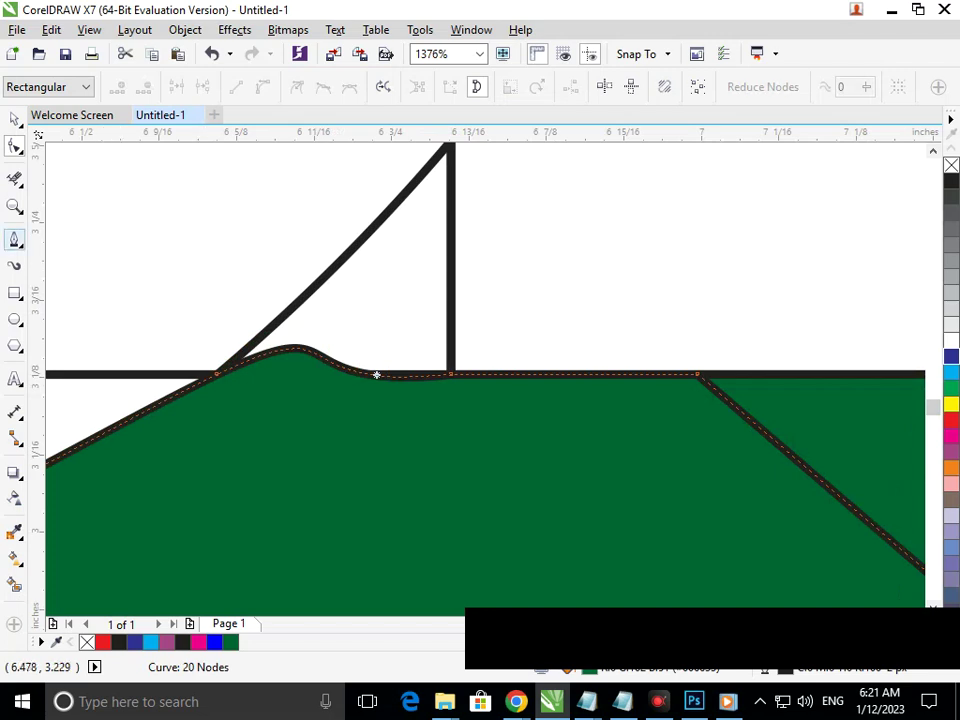
Step: Draw a horizontal line about 0.26 inches long across the bump and smart-fill the green area beneath it with green
click(15, 239)
click(183, 375)
click(510, 374)
scroll(312, 304, down, 4)
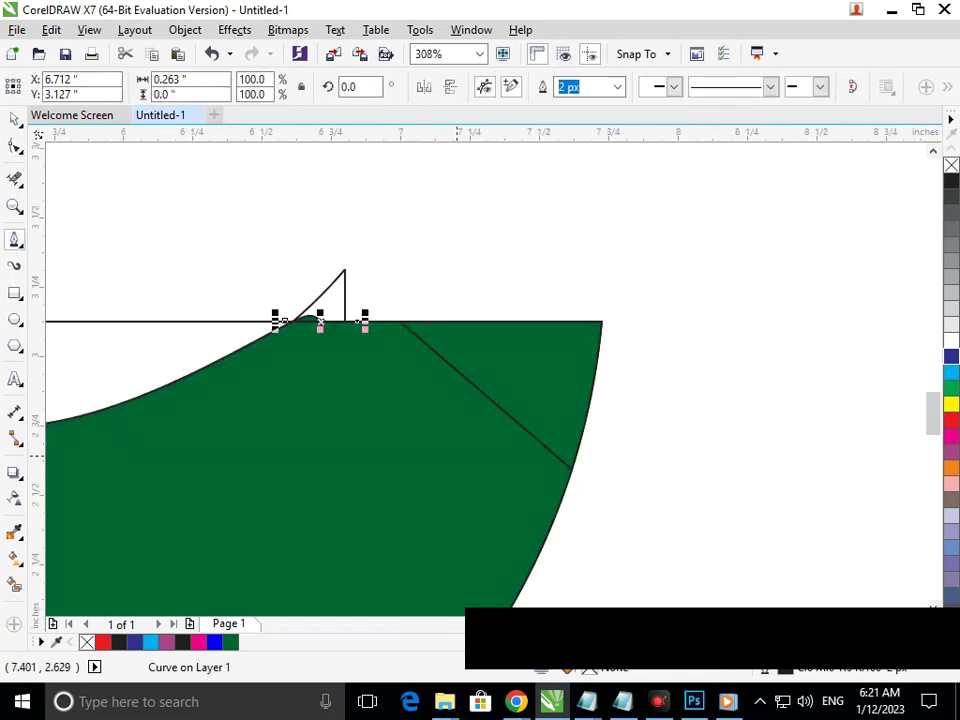
click(15, 583)
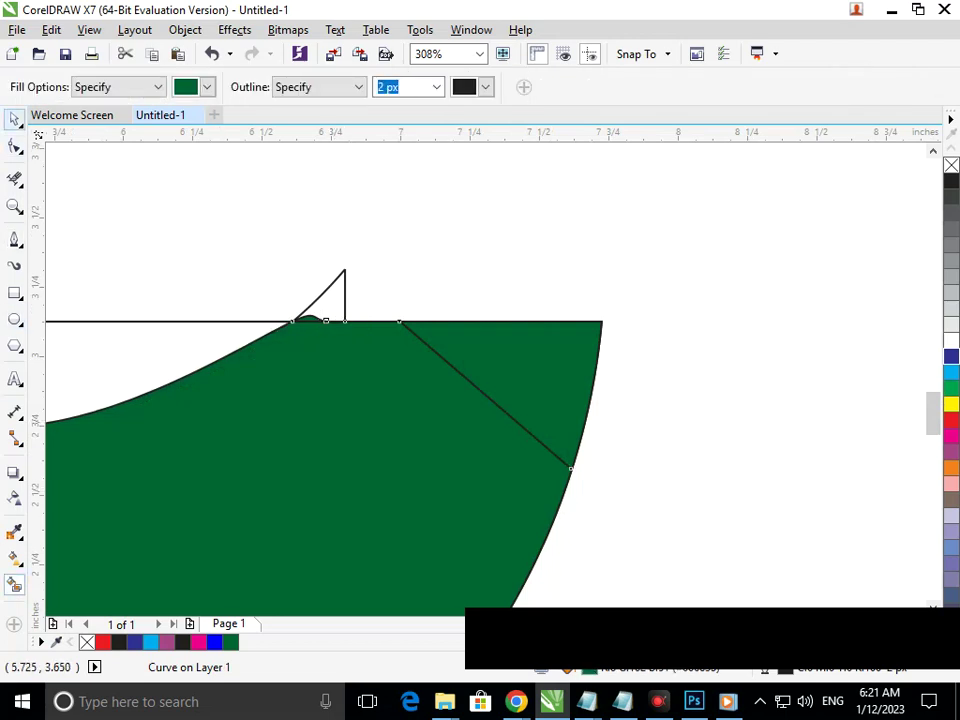
Step: Move the newly filled green shape off the C to the empty area on its right and deselect it
click(15, 146)
scroll(390, 290, down, 3)
scroll(370, 410, down, 4)
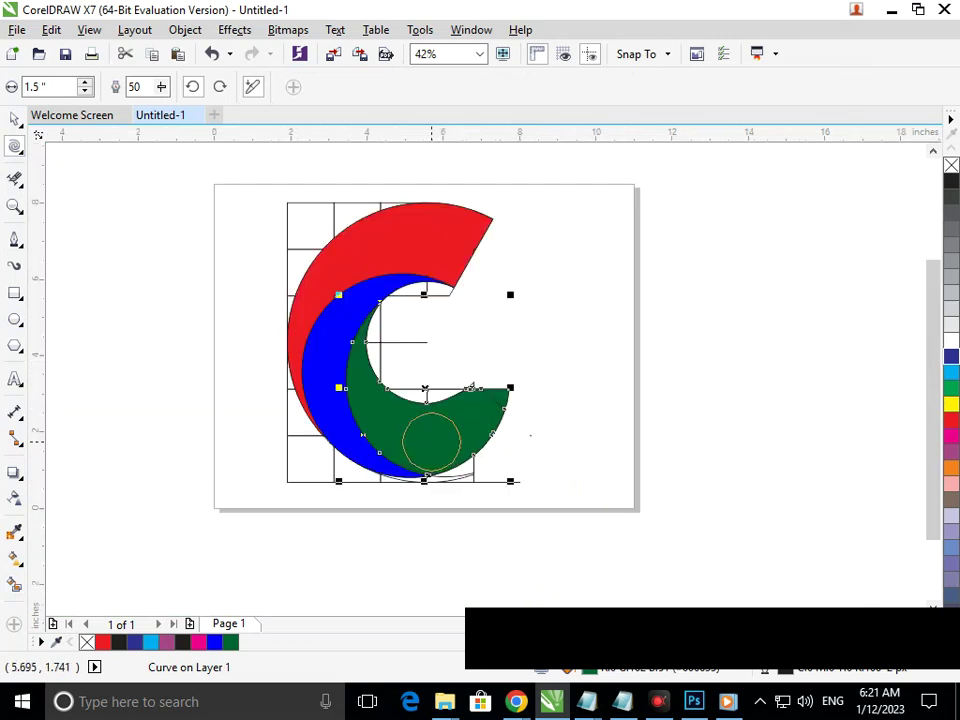
click(15, 118)
drag(432, 437, 574, 412)
key(Escape)
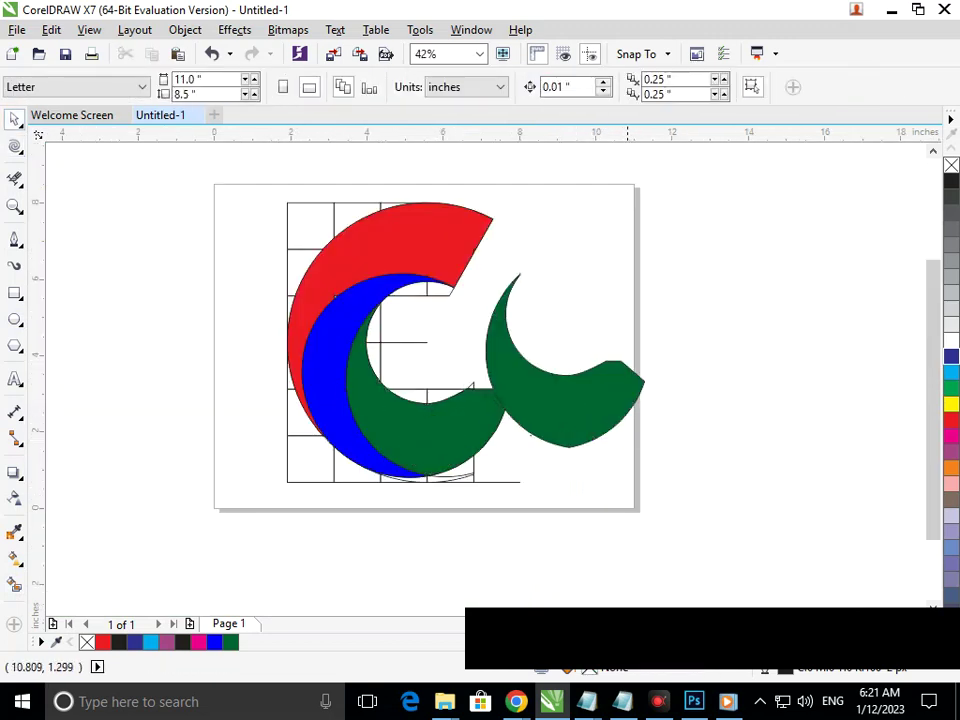
Step: Undo the move that took the green shape off the C
key(ctrl+z)
click(608, 468)
drag(460, 425, 404, 459)
key(ctrl+z)
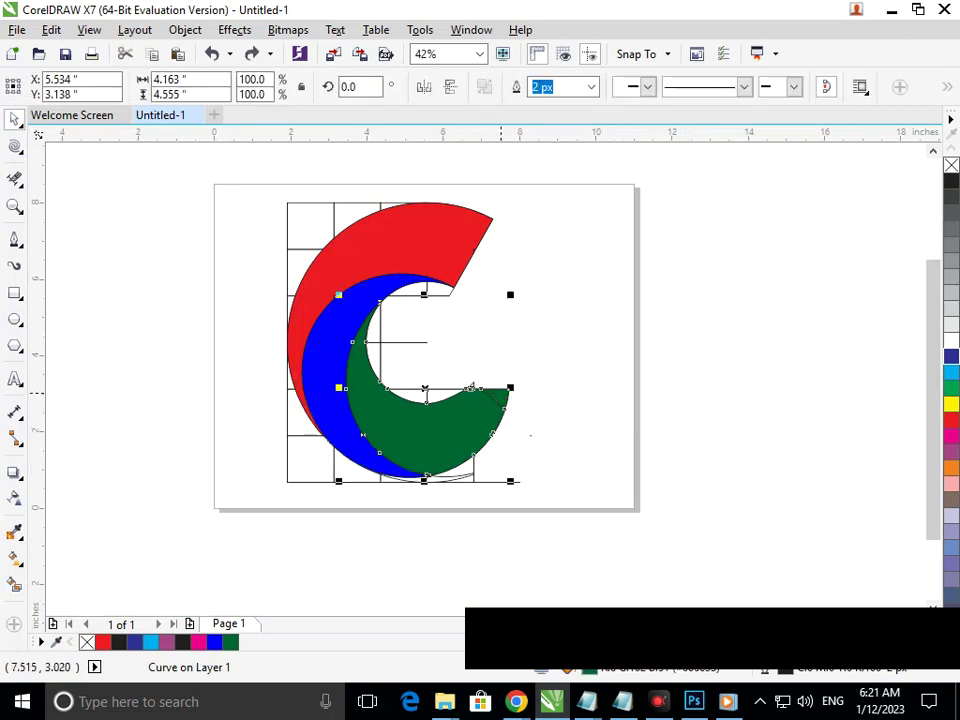
Step: Weld the small green tip piece to the large green crescent and deselect the result
key(Escape)
click(495, 397)
shift+click(428, 428)
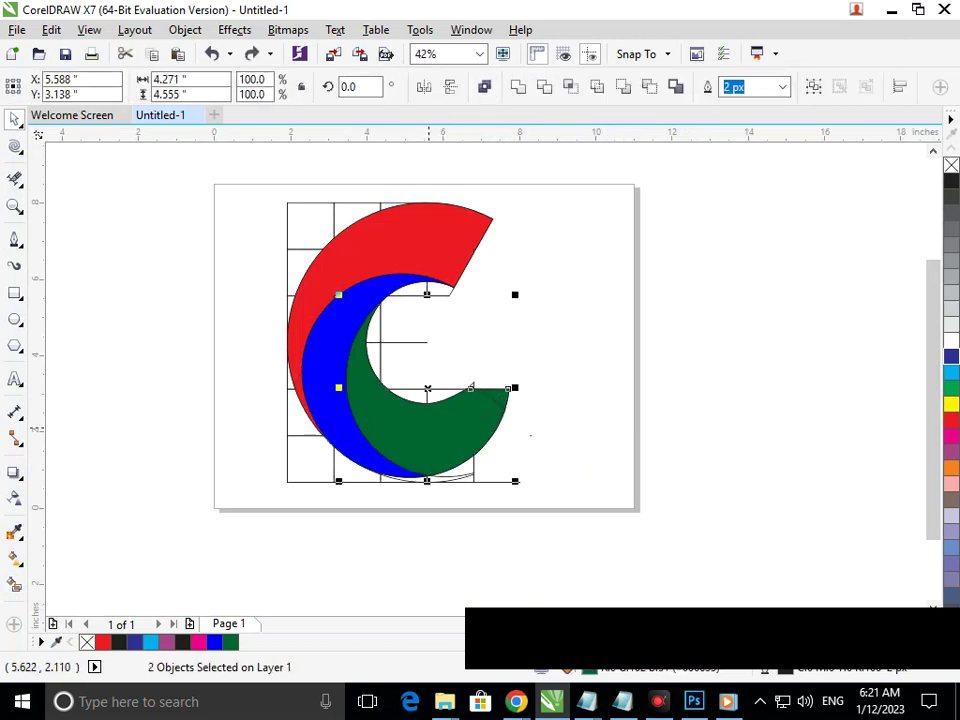
click(518, 87)
click(573, 265)
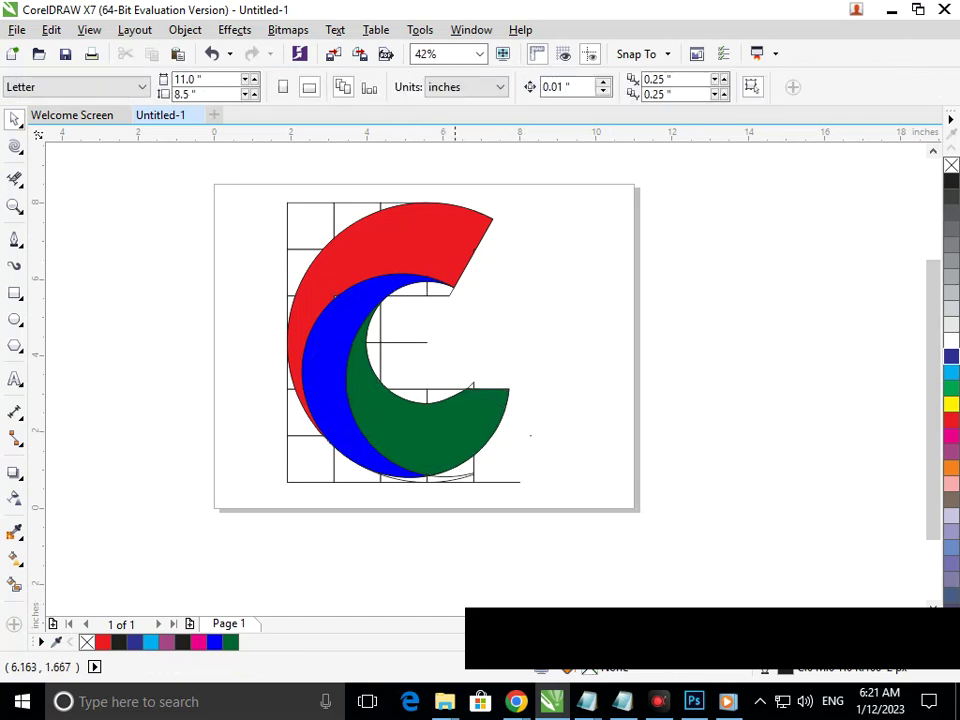
Step: Test the weld by moving the green crescent aside, and undo the move
drag(474, 437, 530, 442)
key(ctrl+z)
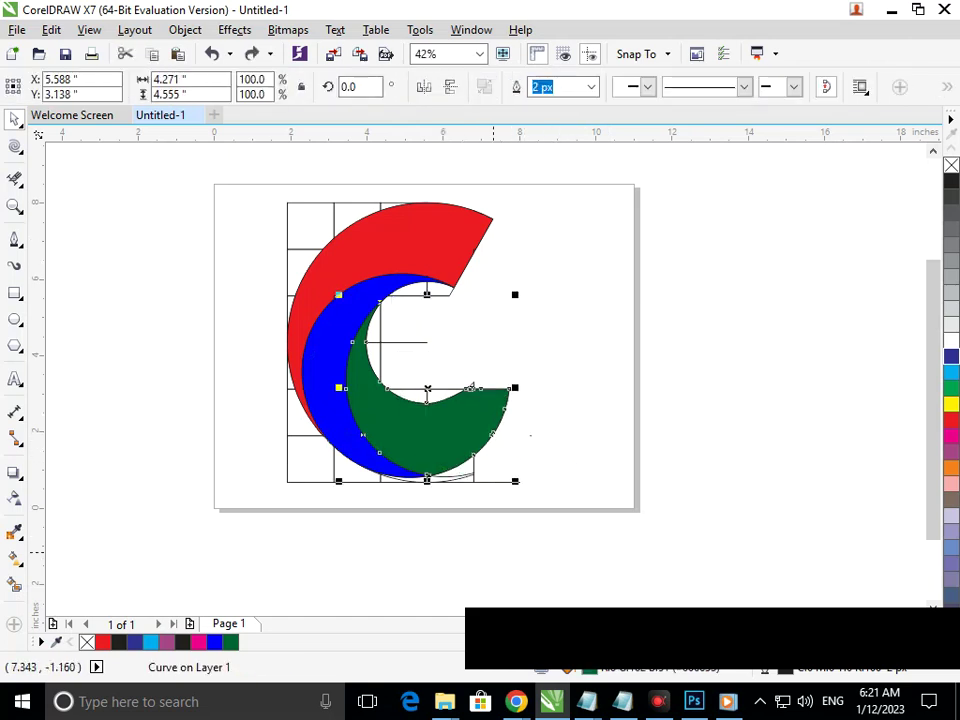
key(Escape)
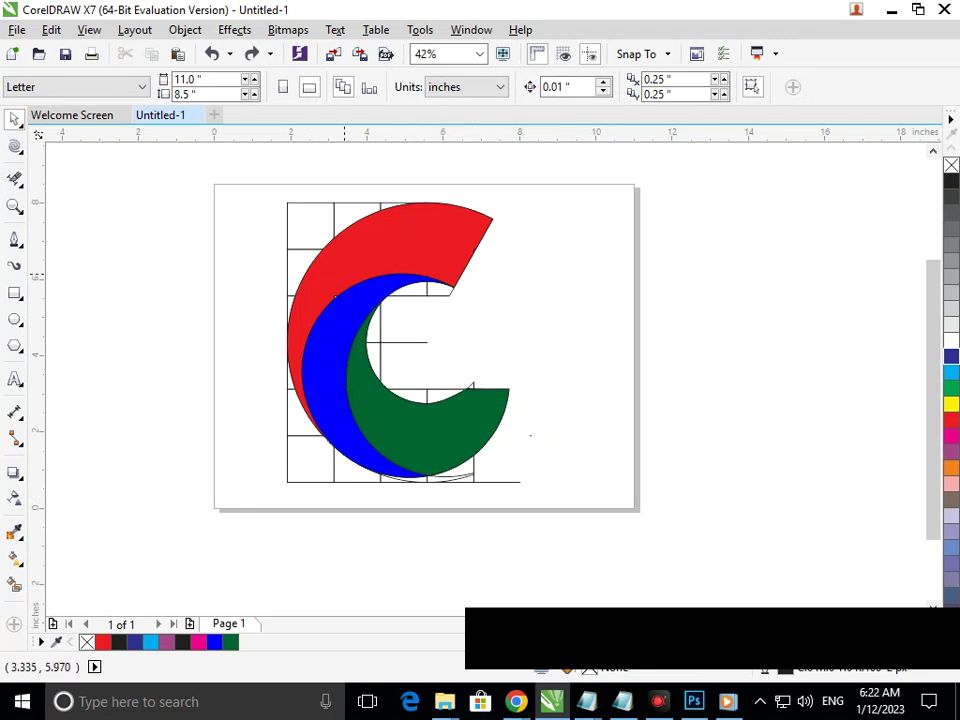
Step: Try moving the red, blue and green crescents together off the grid to its left, and undo the move
drag(341, 277, 282, 270)
key(ctrl+z)
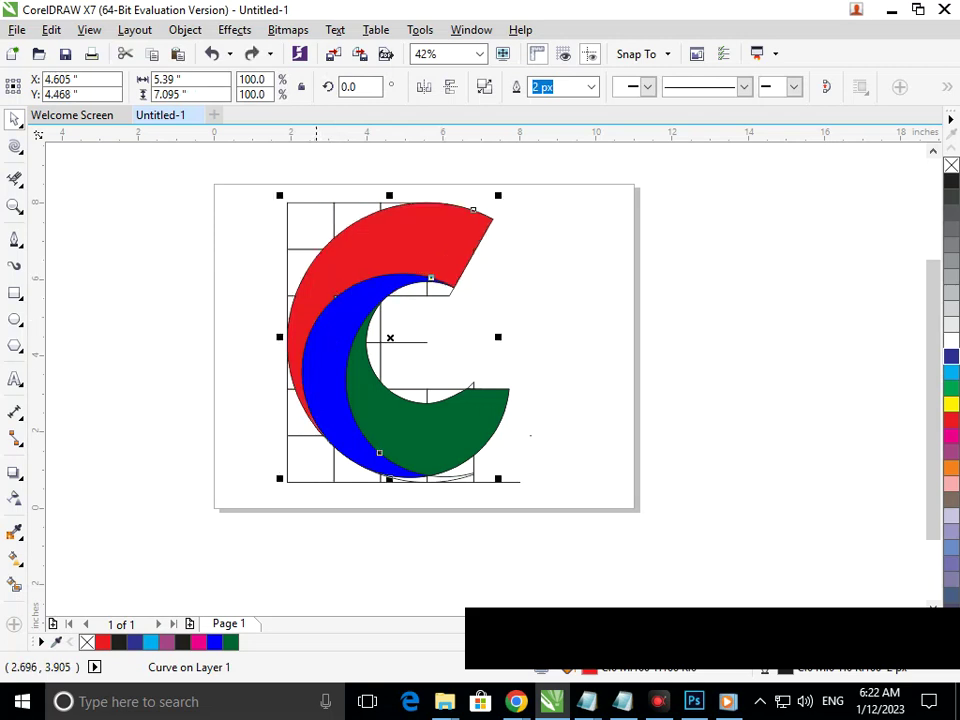
shift+click(323, 370)
shift+click(408, 435)
drag(408, 435, 152, 384)
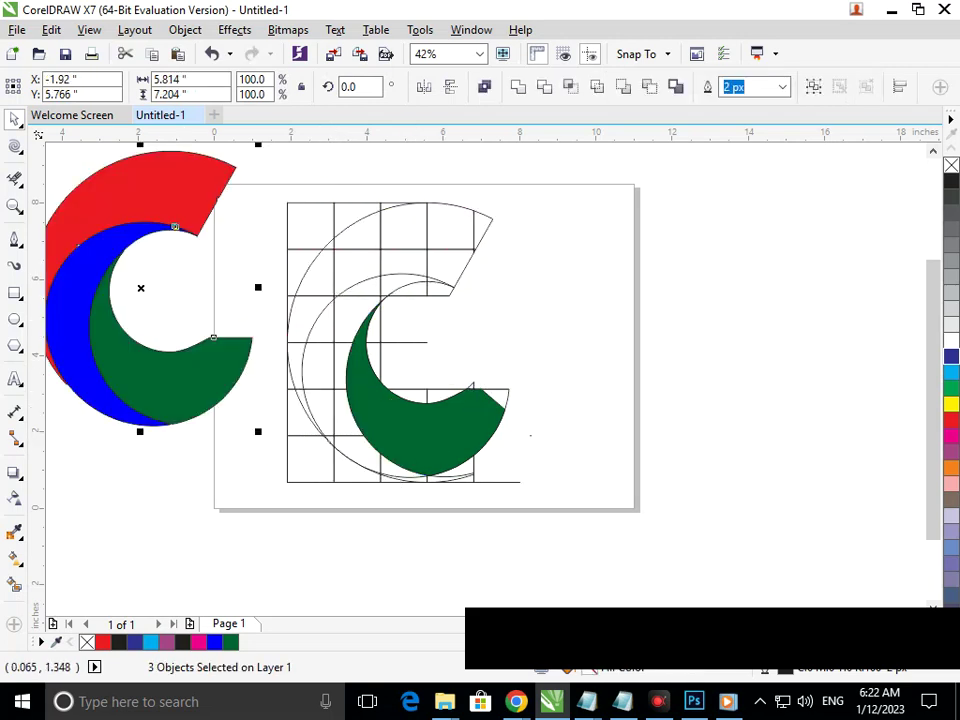
key(Escape)
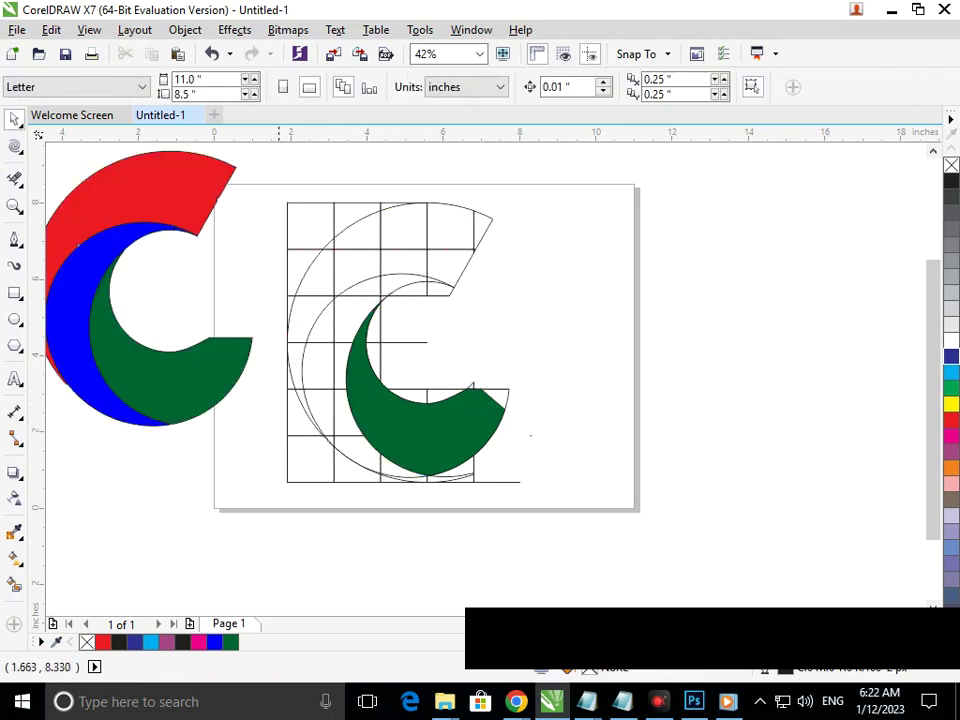
key(ctrl+z)
key(Escape)
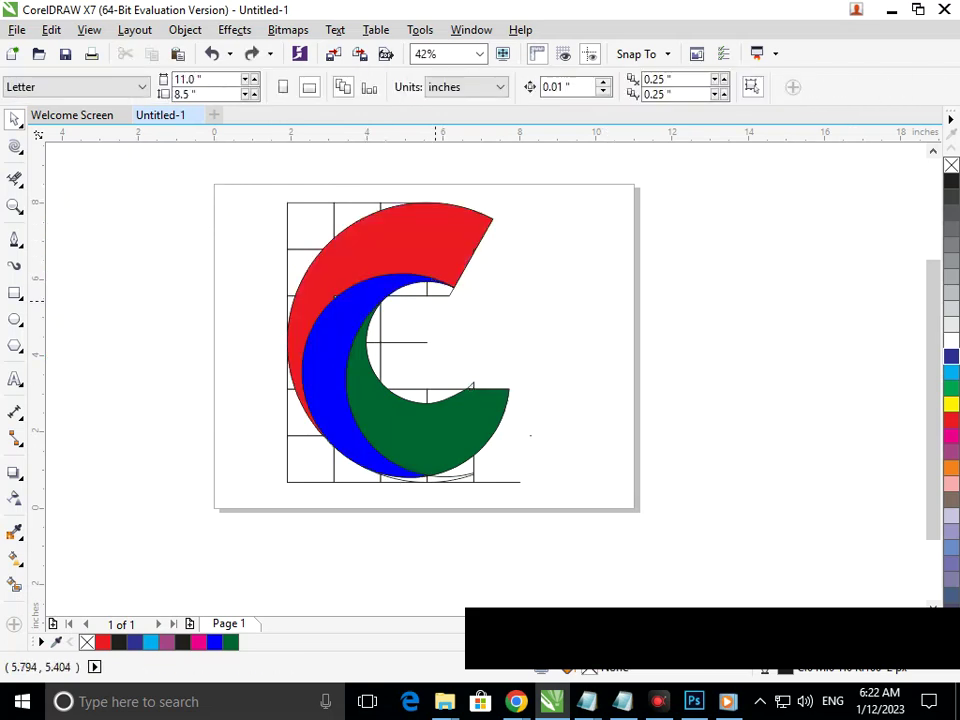
Step: Close the small white notch on the red crescent's slanted end by moving its inner corner node onto the slanted edge
drag(477, 241, 527, 283)
key(F2)
drag(219, 267, 583, 459)
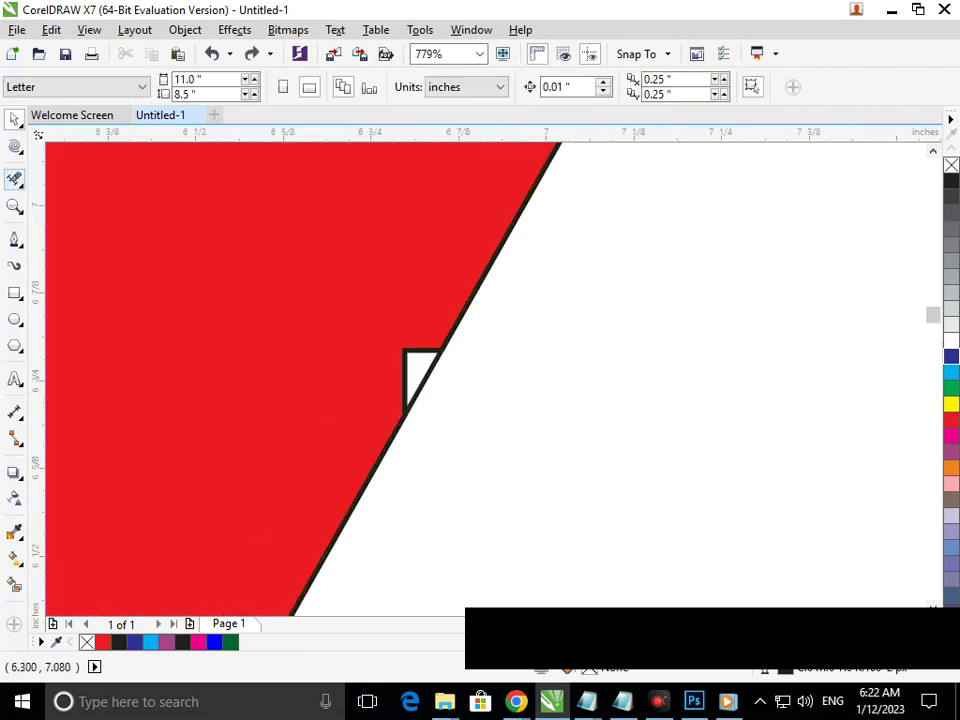
click(19, 151)
click(76, 146)
click(405, 352)
drag(406, 352, 428, 375)
scroll(326, 353, down, 2)
scroll(375, 425, down, 5)
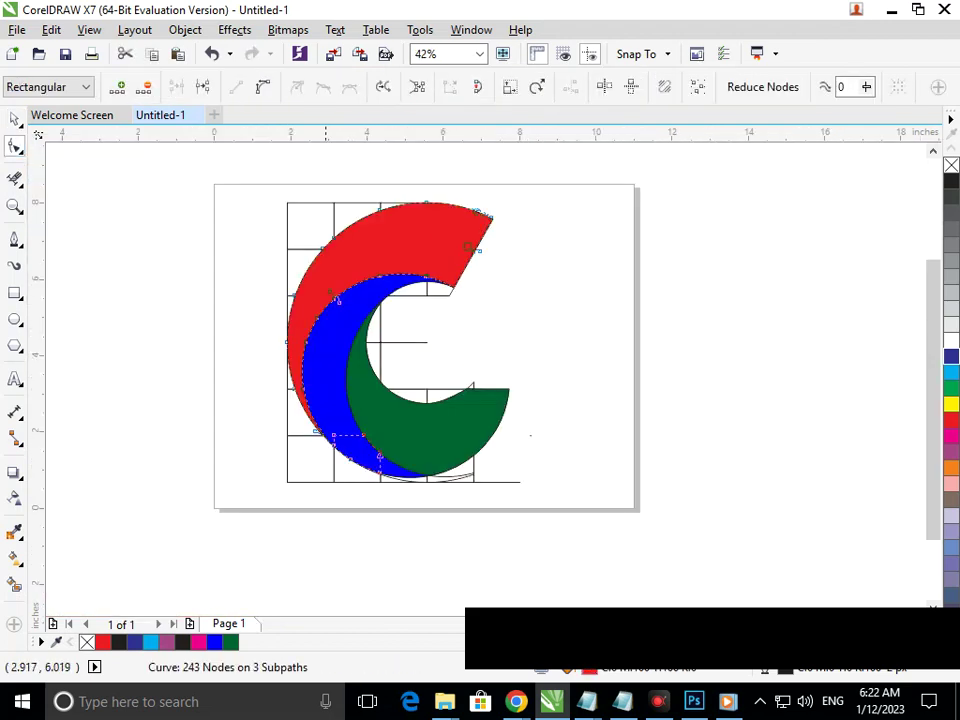
Step: Close the white notch between the red and blue crescents by moving its corner node onto their shared boundary, and deselect
scroll(428, 315, up, 5)
drag(222, 562, 225, 556)
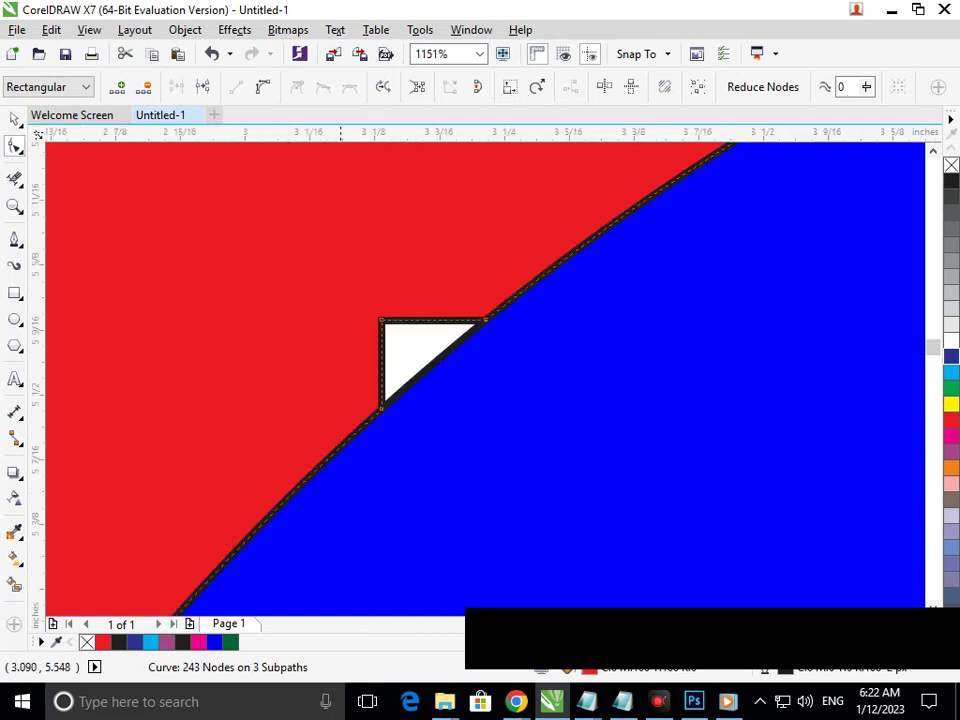
drag(382, 320, 426, 369)
drag(278, 306, 456, 422)
key(F3)
key(F3)
click(306, 482)
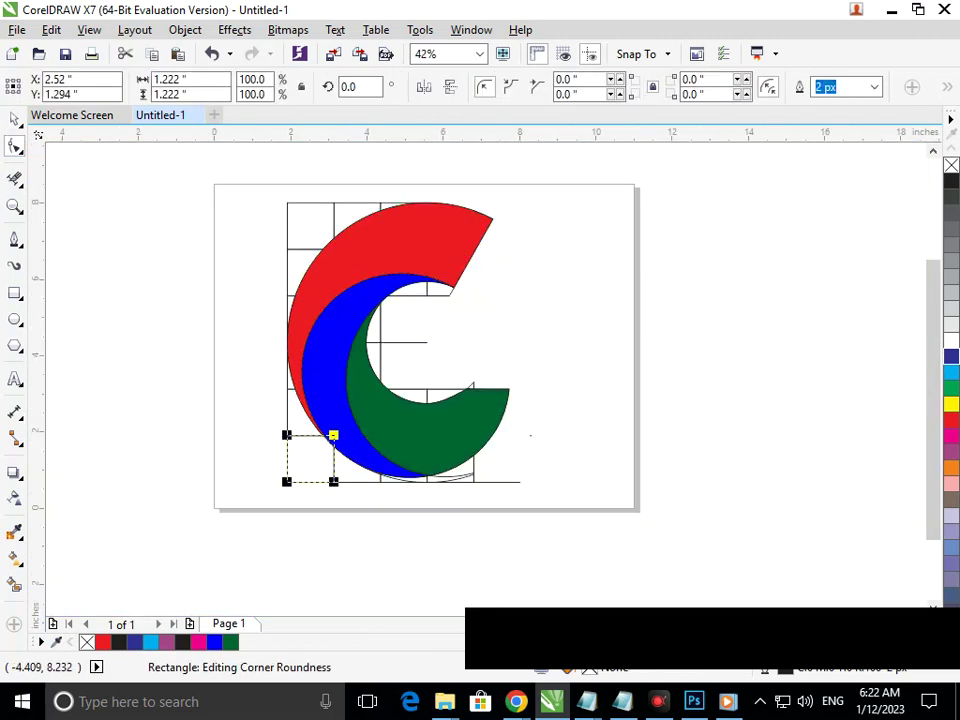
click(14, 119)
click(166, 216)
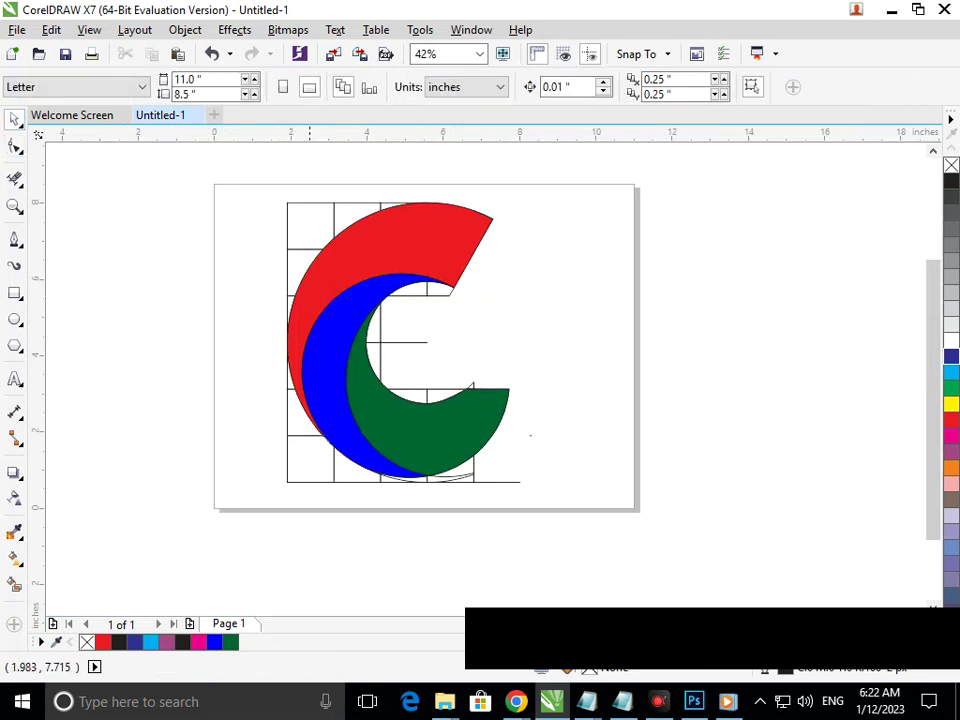
Step: Move the three coloured crescents together off the grid to its left, and delete the leftover grid, outlines and old green shape
drag(393, 235, 297, 235)
key(ctrl+z)
shift+click(333, 327)
shift+click(397, 440)
drag(396, 441, 154, 415)
key(Escape)
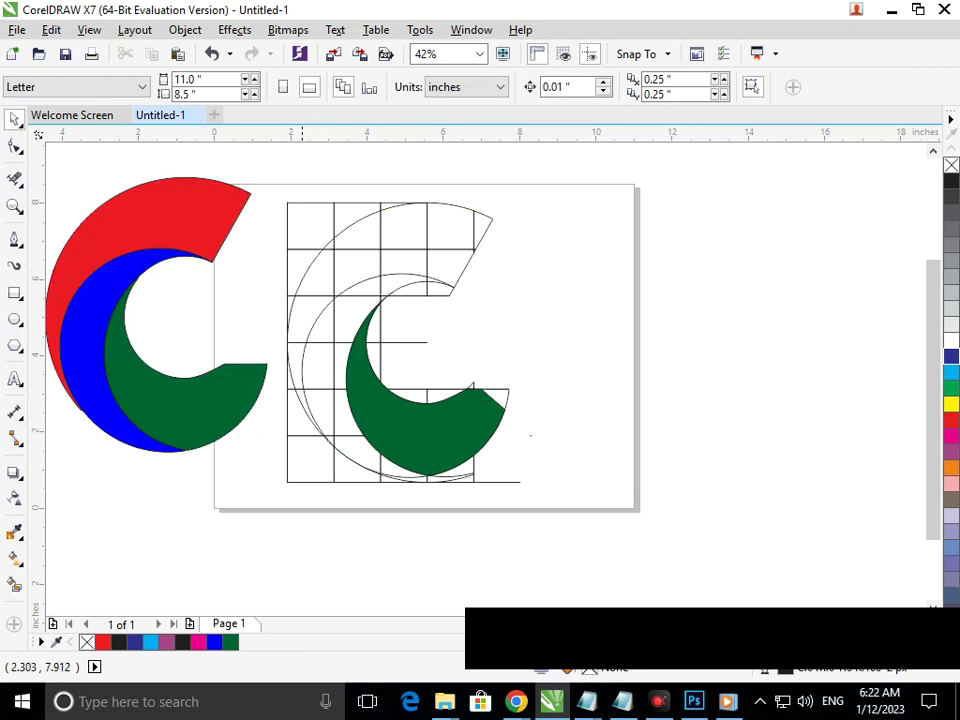
drag(281, 301, 636, 526)
key(Delete)
Step: Move the complete coloured C onto the middle of the page and scale it down to 83.1%
drag(354, 150, 81, 500)
drag(212, 428, 505, 456)
drag(383, 487, 402, 471)
click(428, 507)
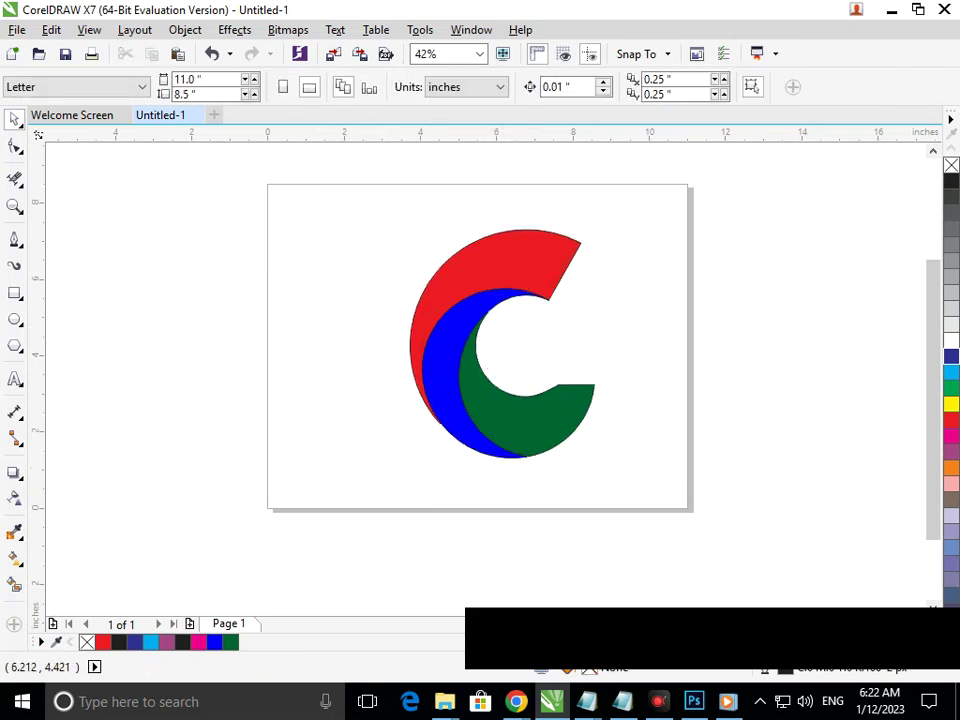
Step: Apply a red-to-white linear fountain fill to the red crescent, running from its upper tip to its lower left side
drag(519, 266, 443, 263)
key(ctrl+z)
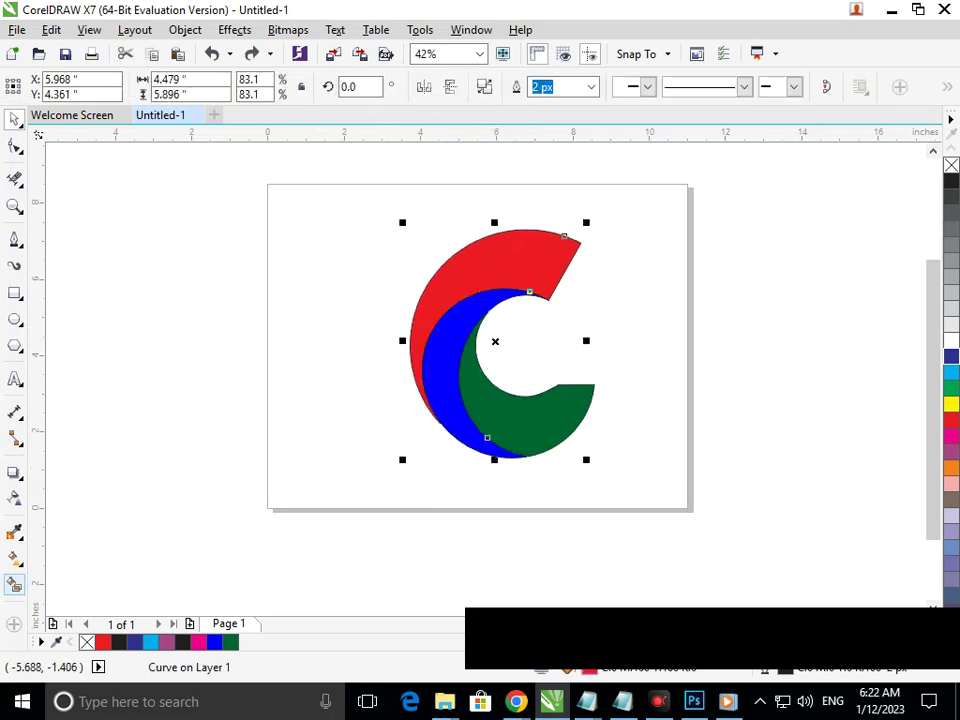
click(15, 558)
click(90, 555)
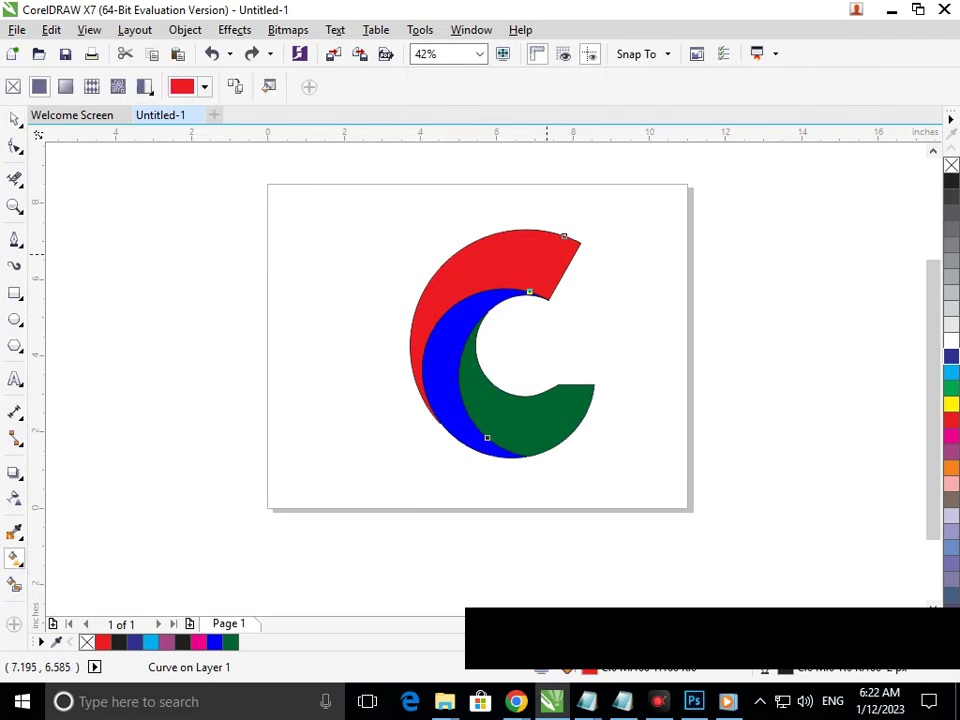
drag(563, 237, 401, 377)
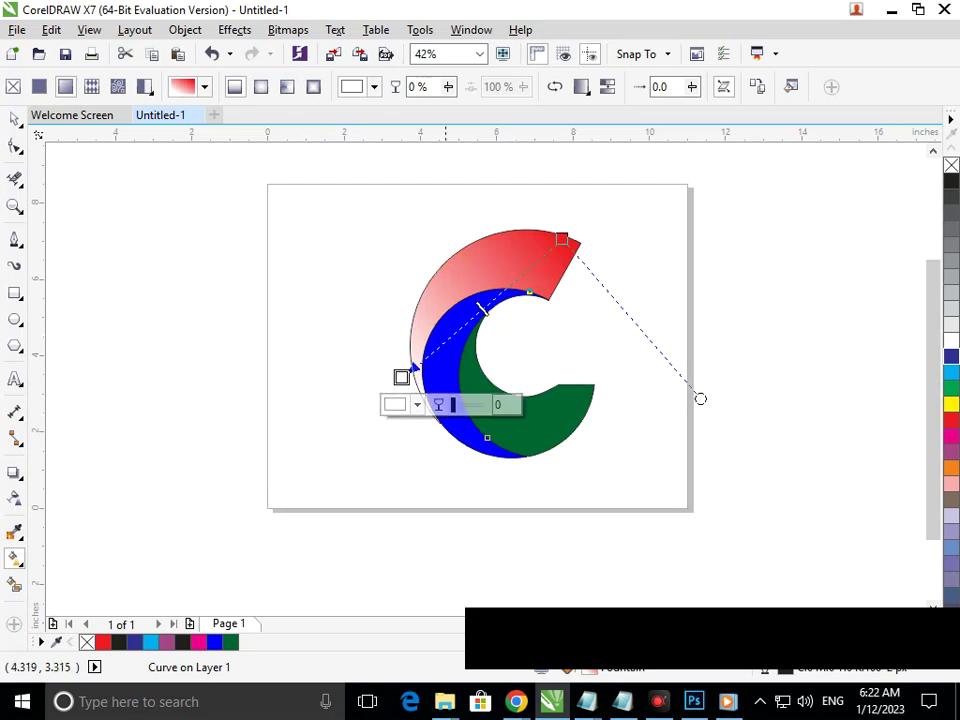
click(562, 239)
click(576, 266)
click(577, 265)
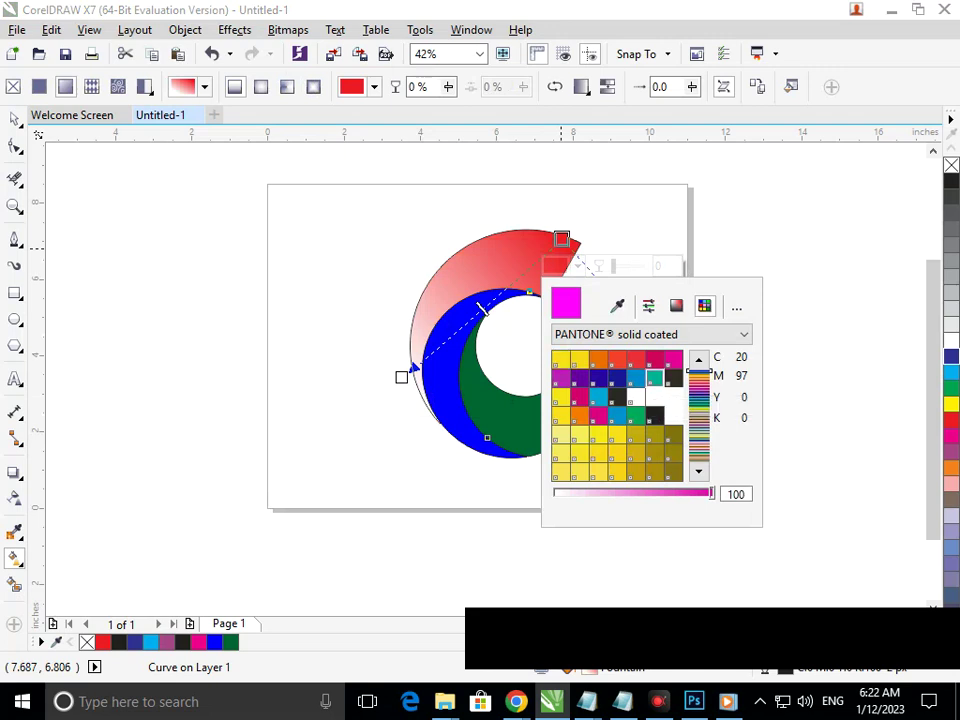
click(566, 238)
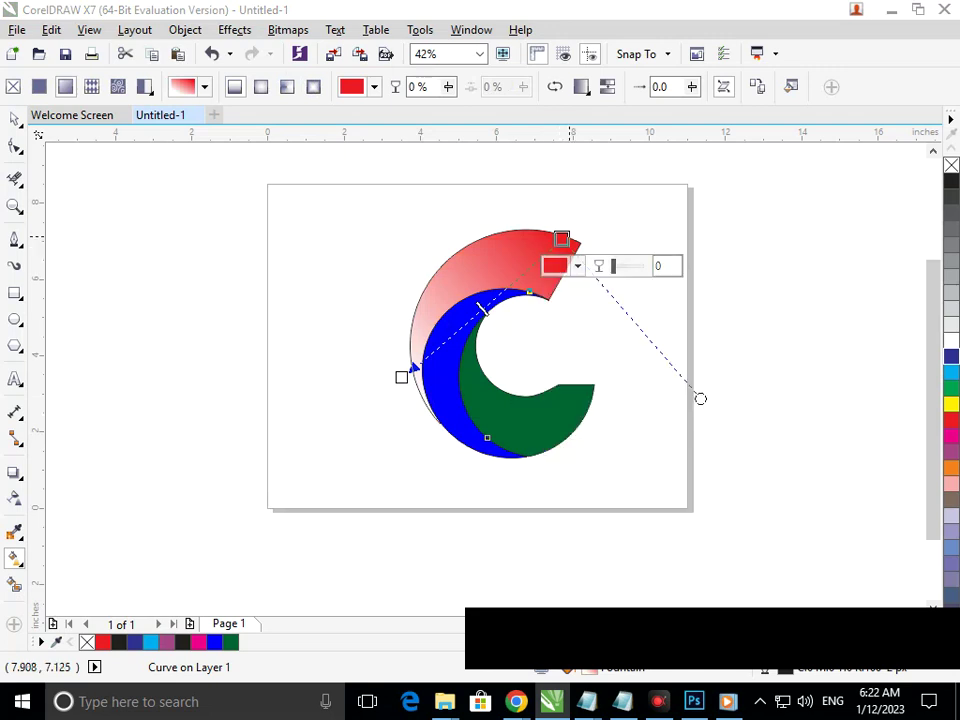
click(548, 270)
click(563, 239)
click(563, 267)
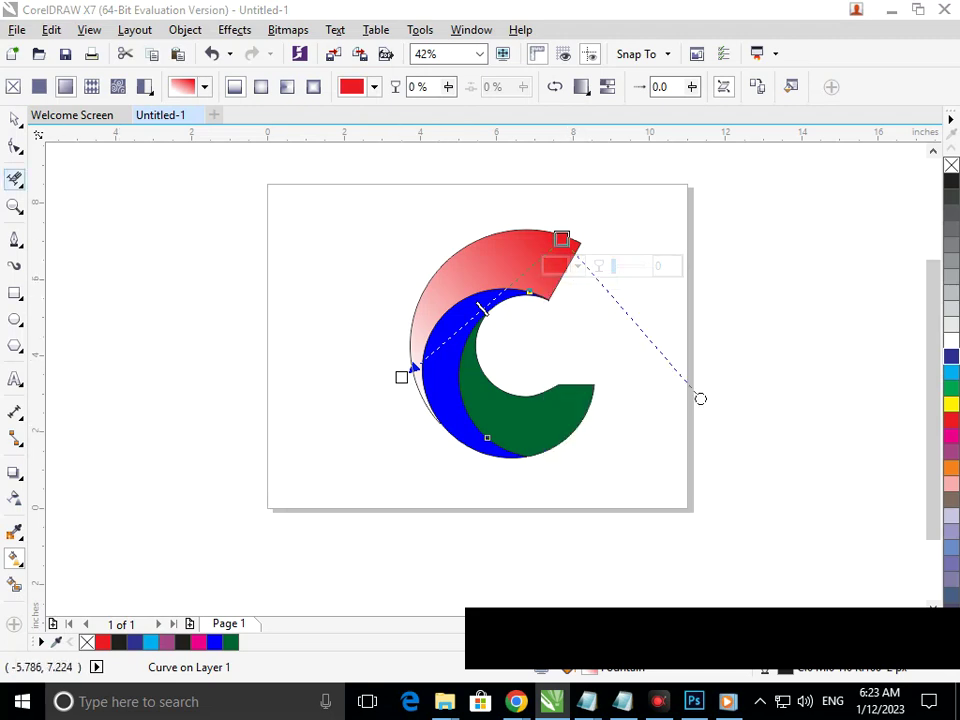
click(18, 150)
click(544, 242)
Step: Move the gradient's red start node outward beyond the crescent's upper tip and recolour it cyan
drag(563, 238, 594, 206)
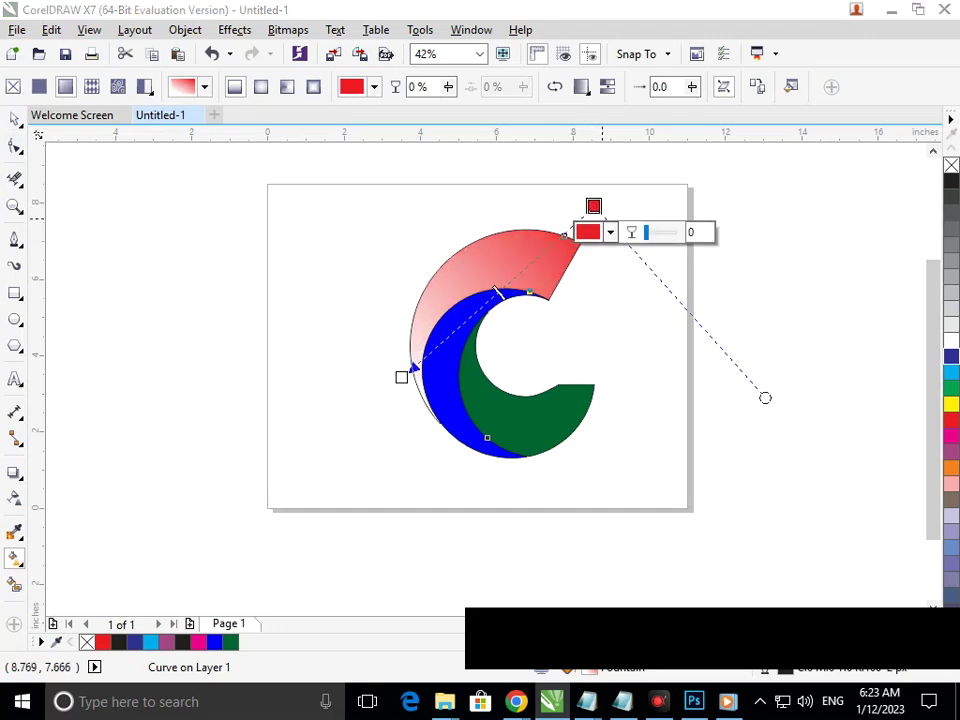
click(610, 232)
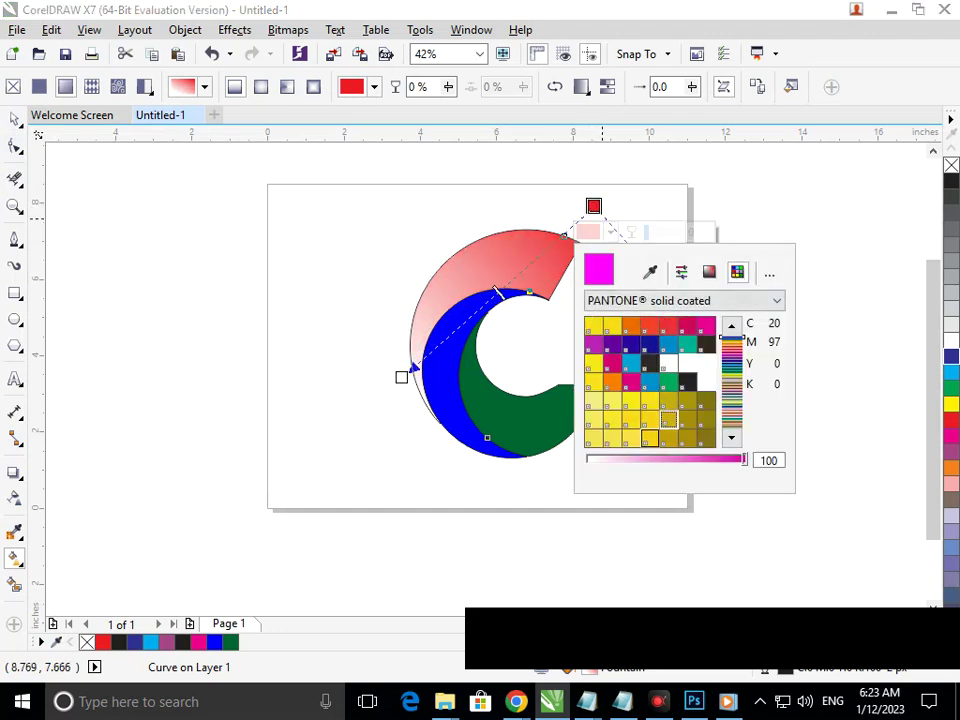
click(951, 451)
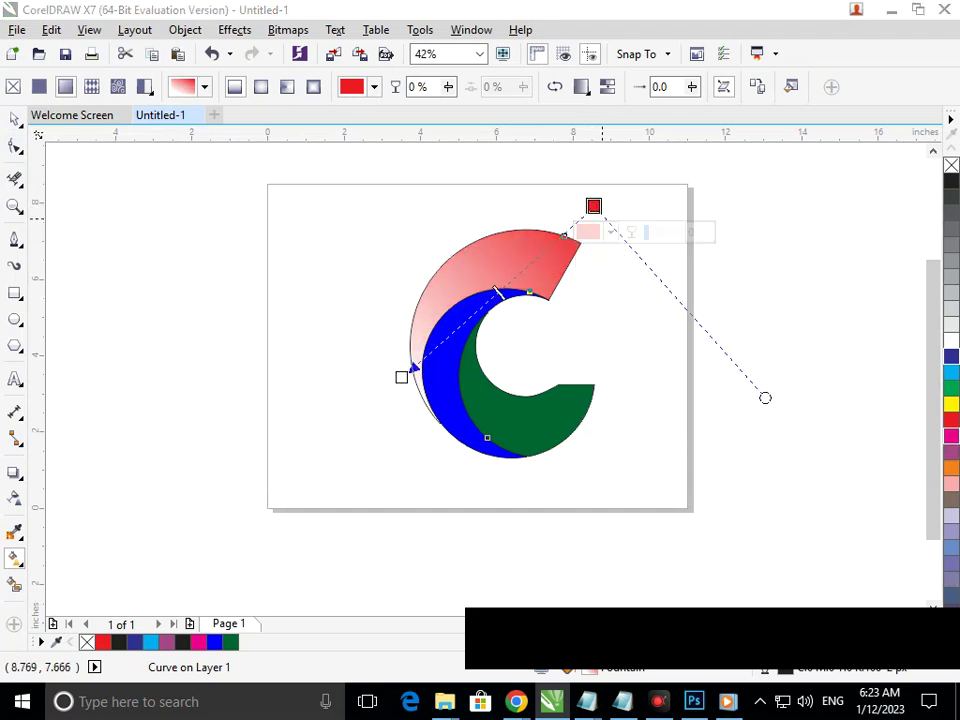
click(951, 437)
click(951, 420)
click(951, 387)
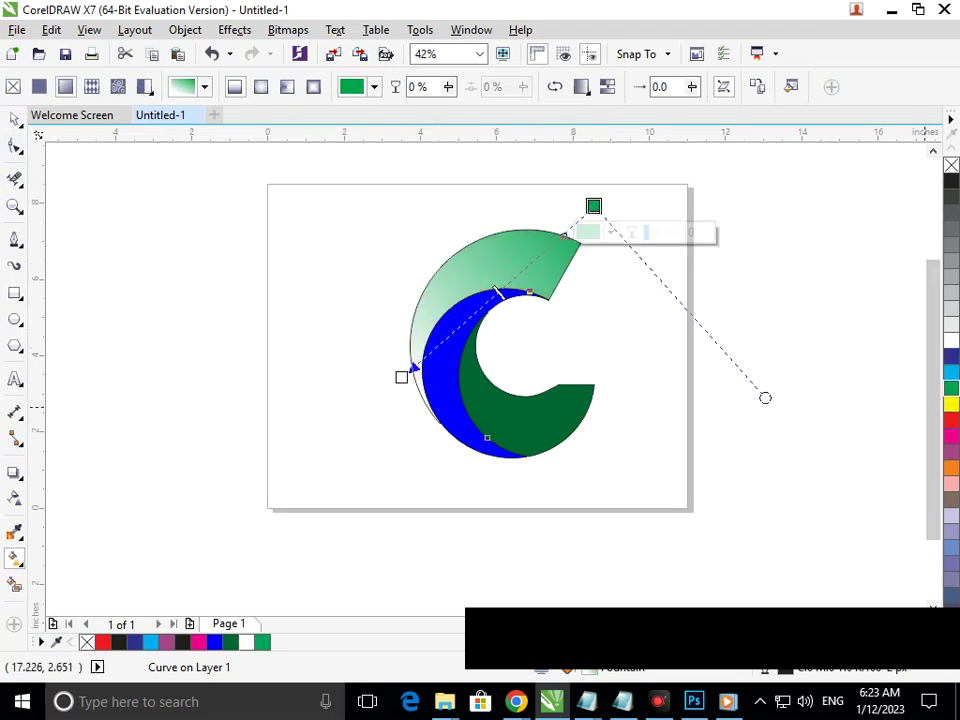
click(951, 371)
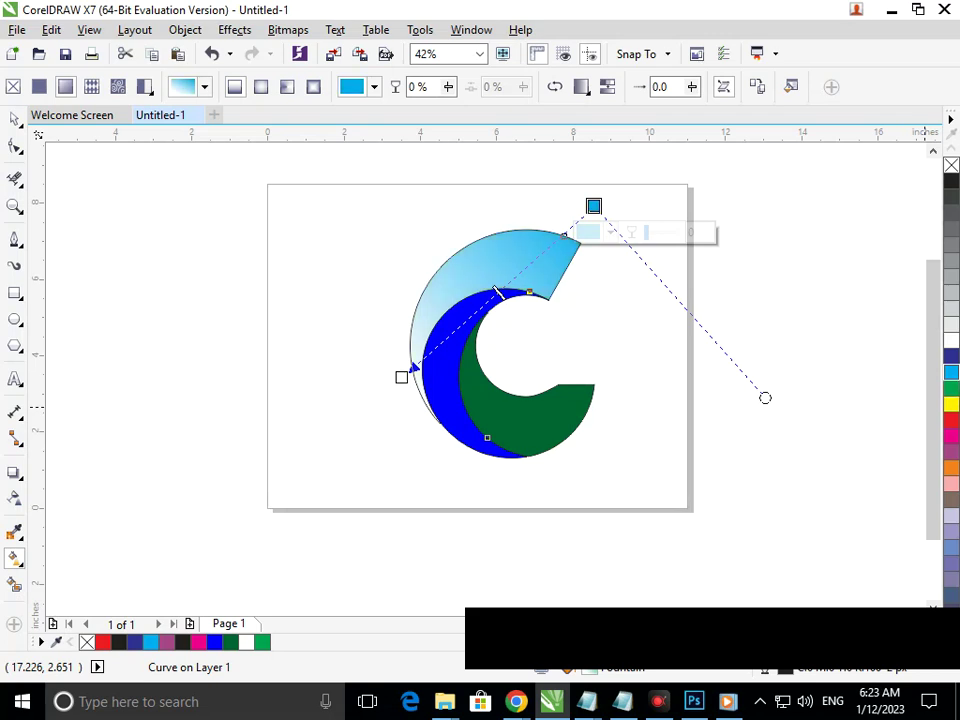
Step: Set the gradient's white end node to black with 31% transparency
click(401, 377)
click(412, 402)
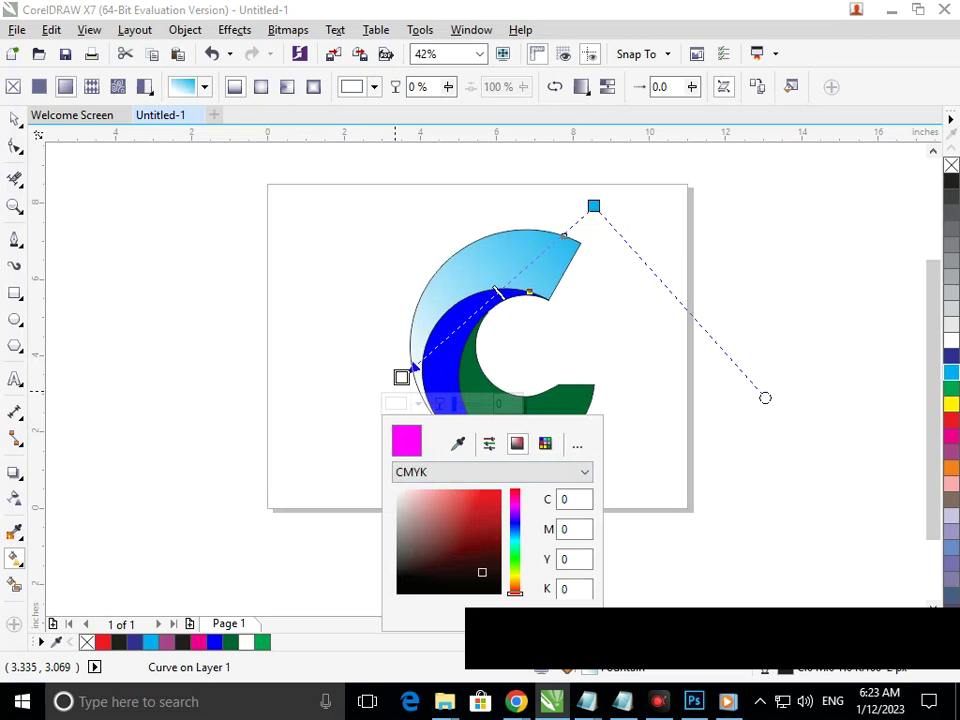
key(Escape)
click(951, 181)
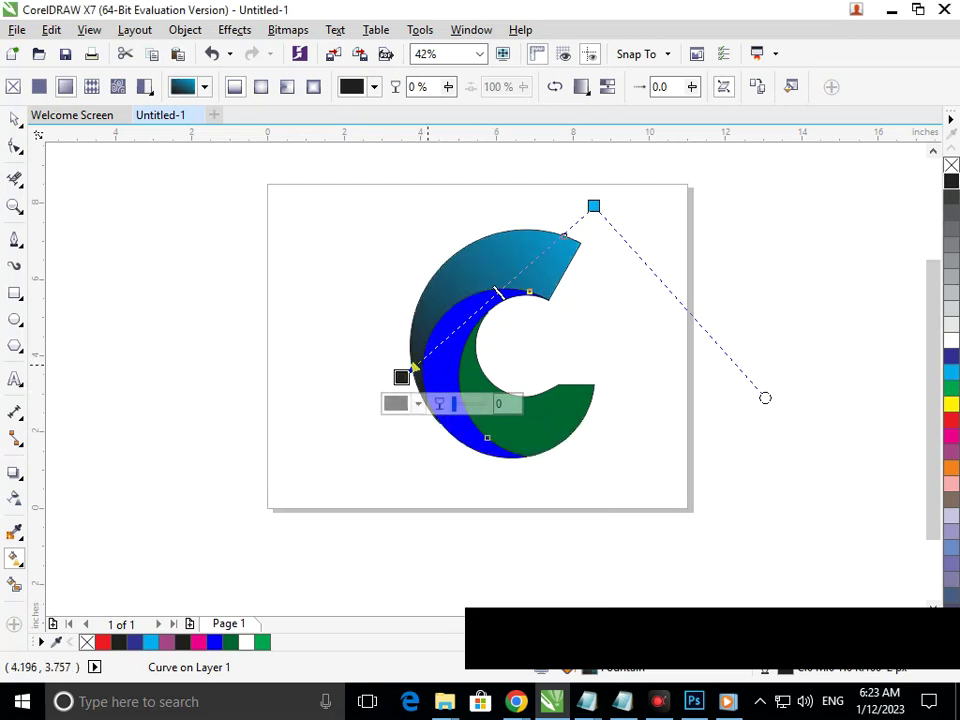
click(404, 403)
click(517, 443)
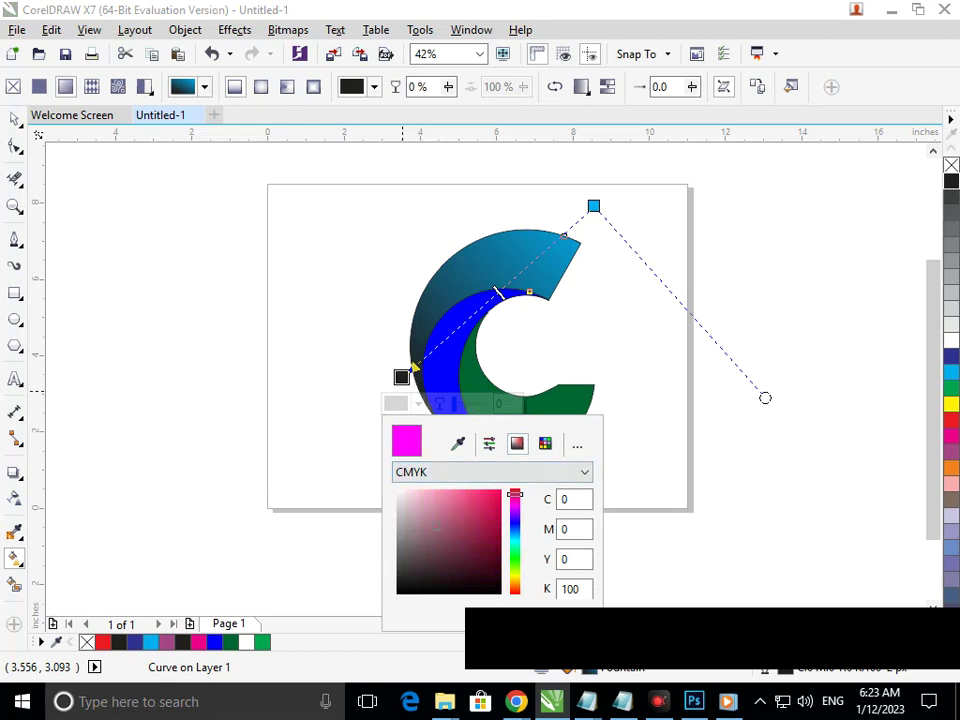
click(364, 381)
drag(454, 404, 463, 404)
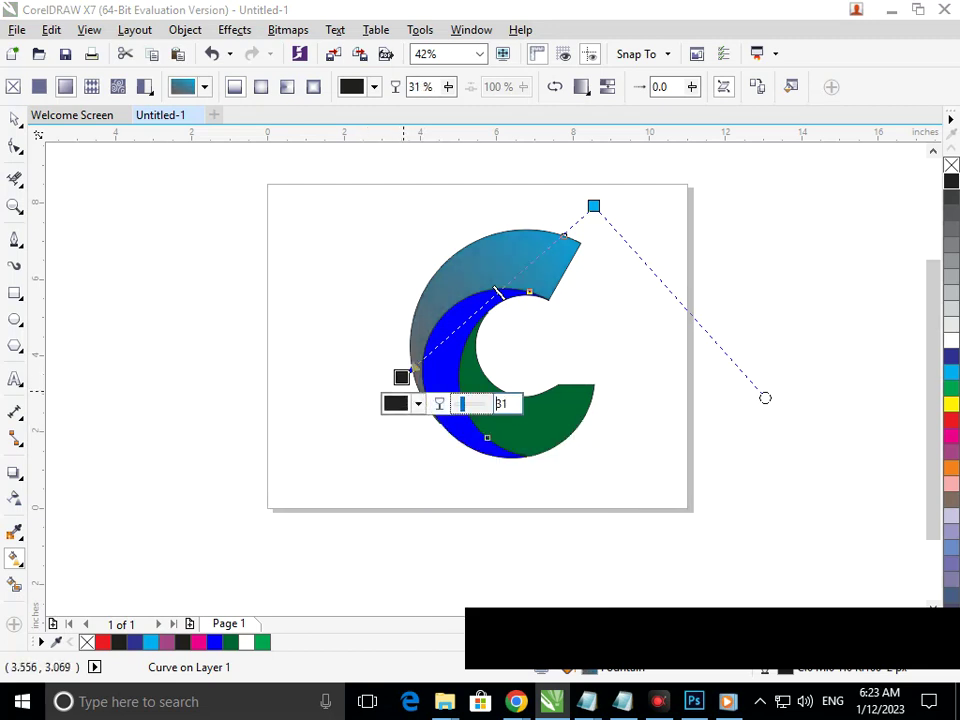
Step: Move the gradient-filled crescent off the C to the empty area left of the page
click(15, 119)
click(202, 316)
drag(469, 280, 155, 294)
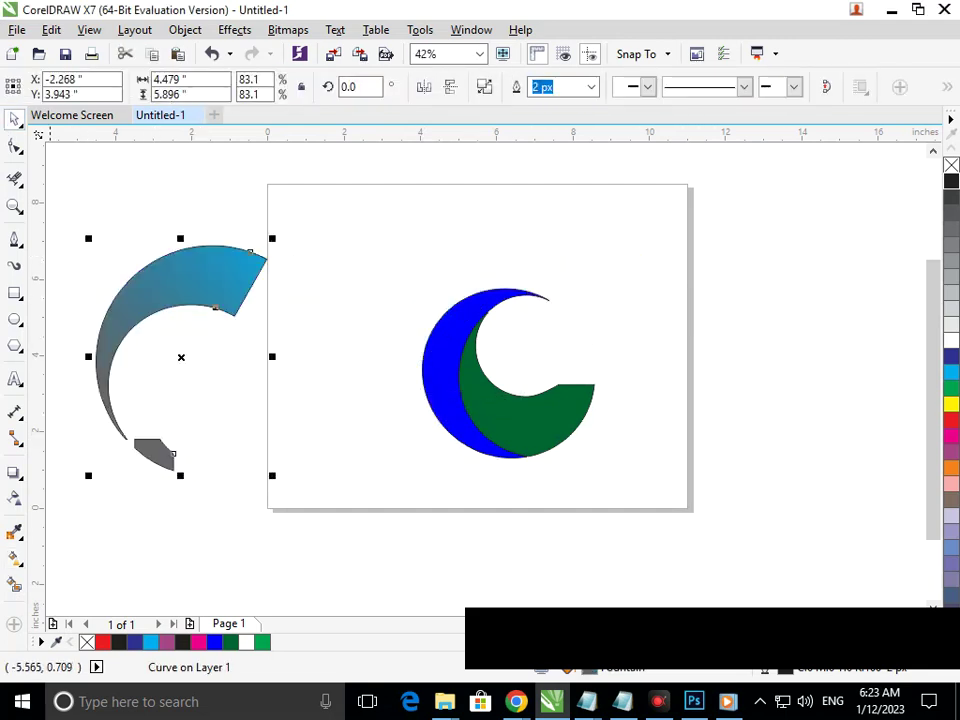
Step: Move the gradient's black end node down to just outside the crescent's lower tip, and deselect the crescent
click(15, 558)
click(60, 555)
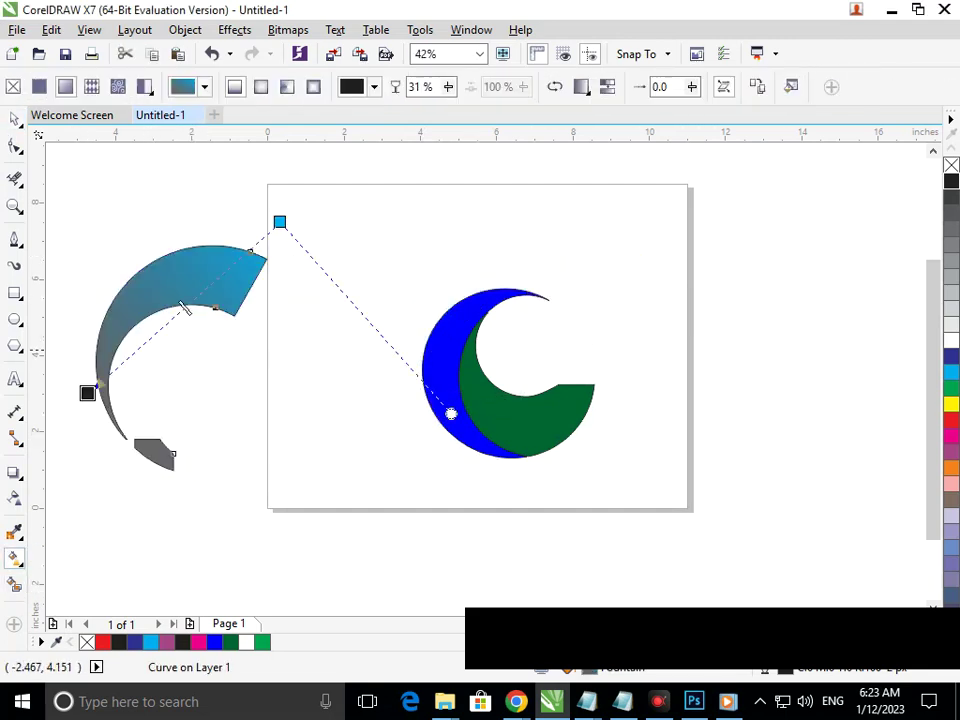
drag(88, 392, 76, 448)
click(101, 448)
click(161, 551)
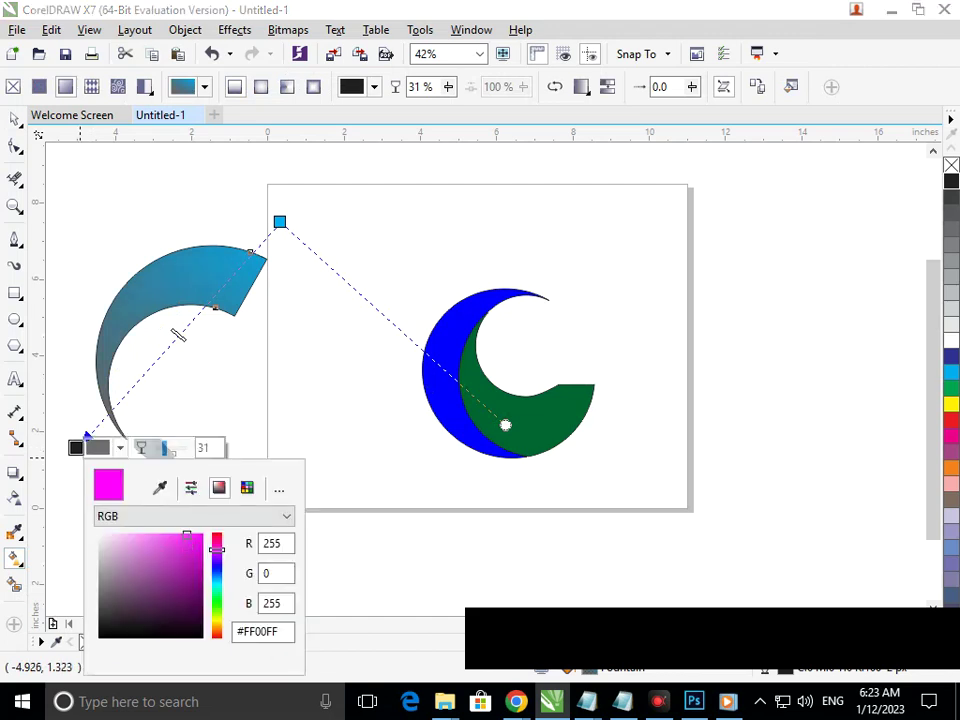
click(14, 119)
click(58, 226)
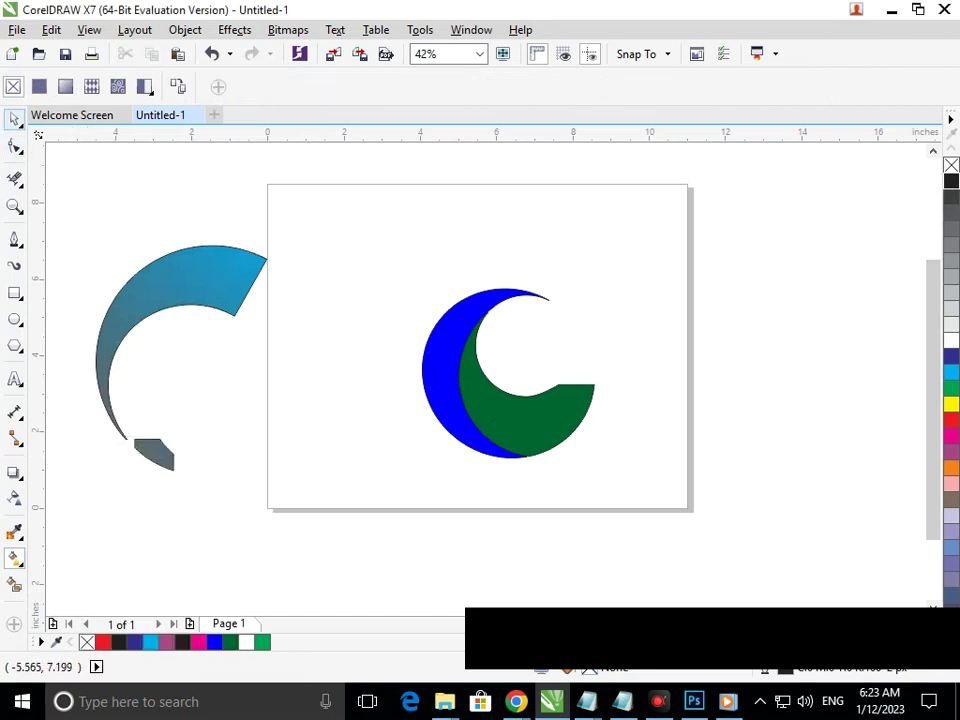
Step: Undo the outer crescent's move so it sits back on the C, and convert the outlines of all three crescents to objects
key(F10)
key(ctrl+z)
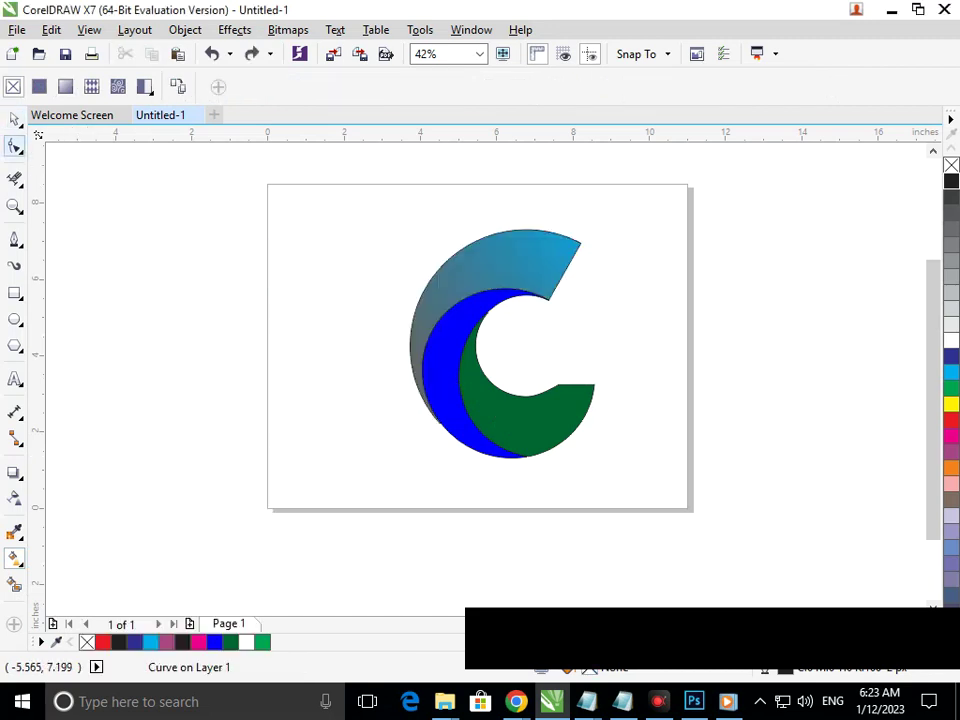
key(space)
drag(302, 186, 745, 512)
click(185, 30)
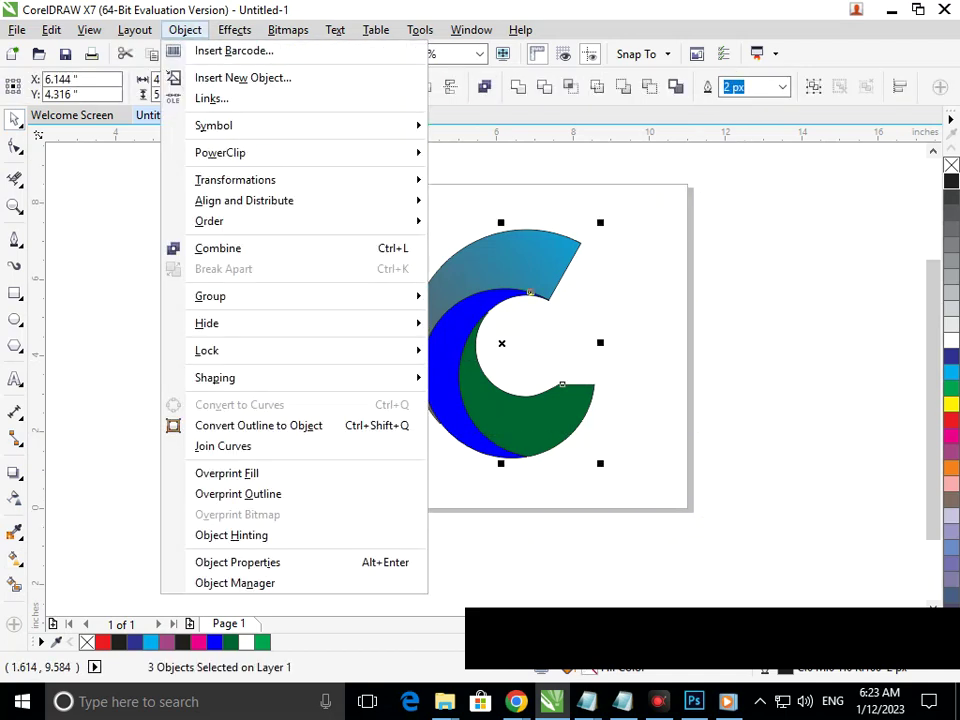
click(240, 446)
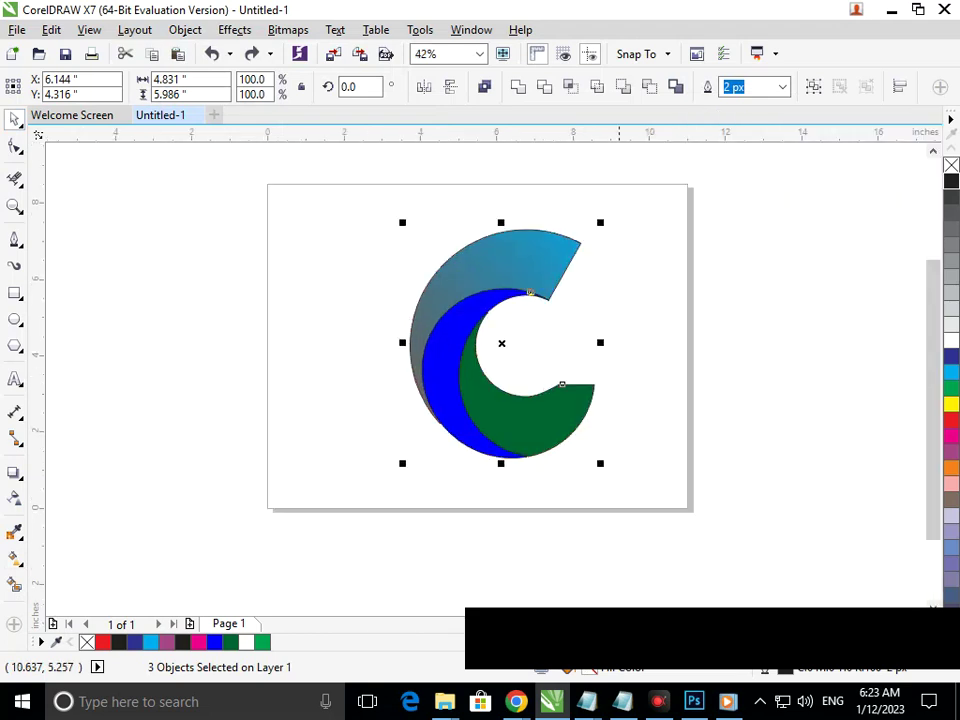
click(134, 30)
mouse_move(185, 30)
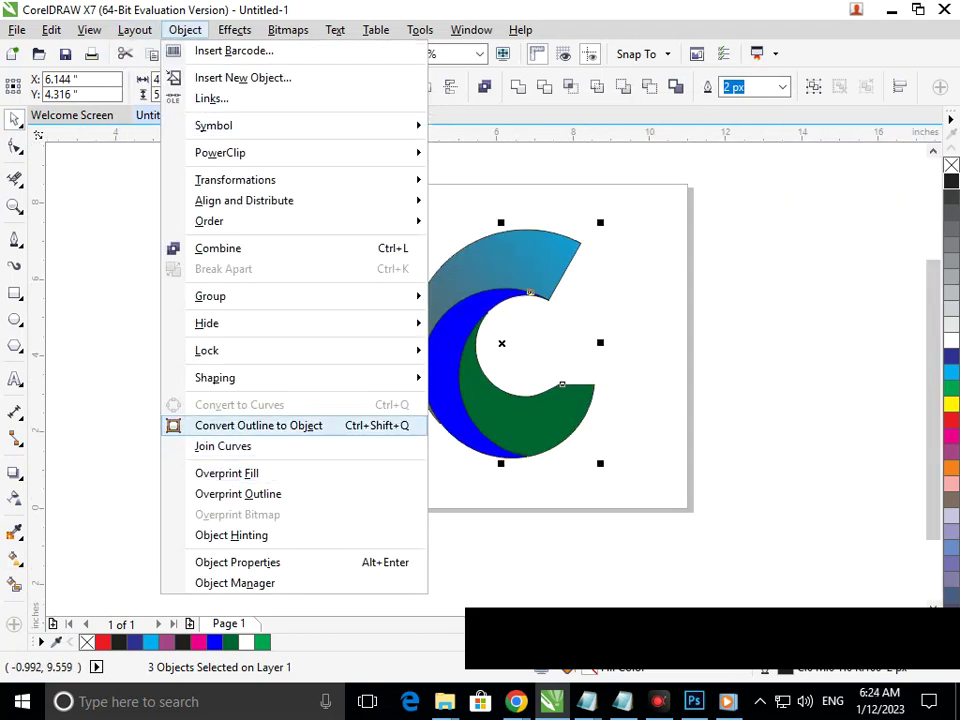
click(269, 428)
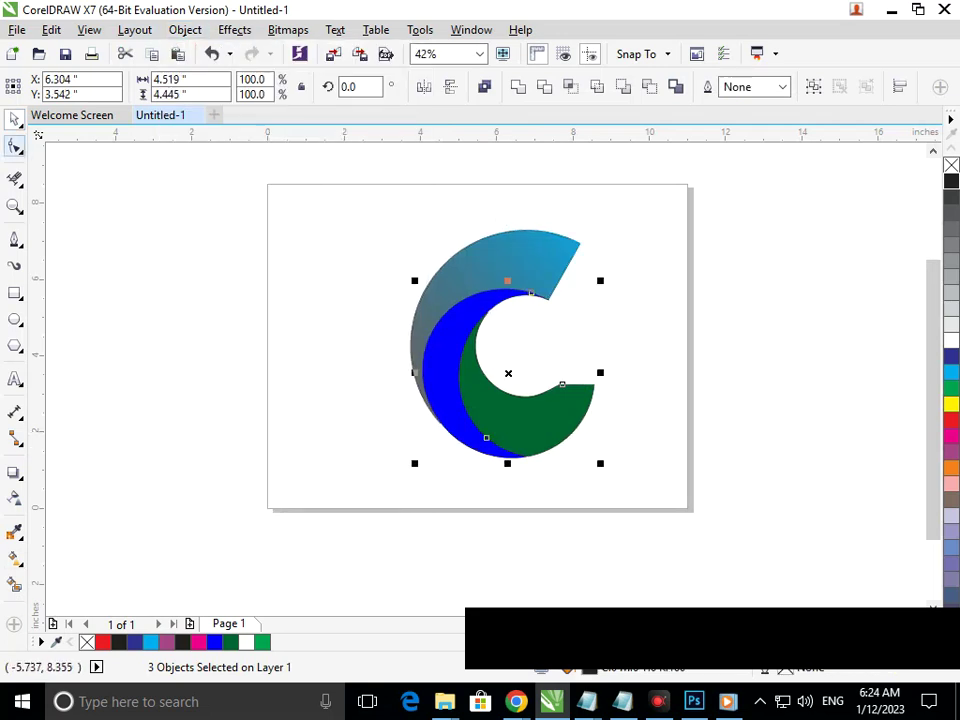
click(125, 364)
drag(488, 270, 403, 285)
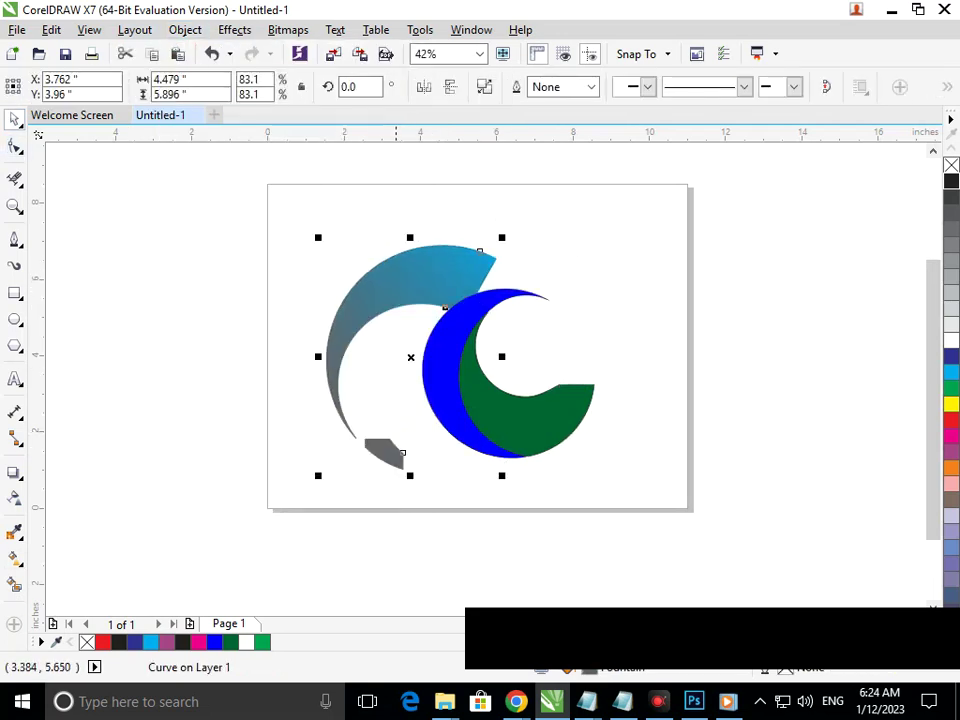
key(ctrl+z)
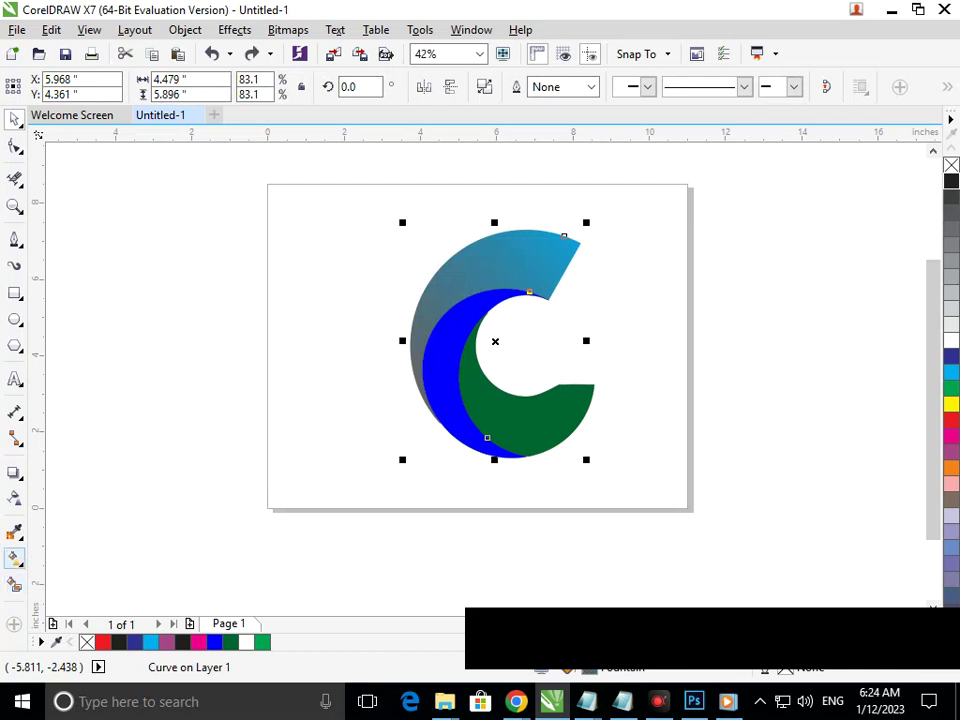
click(15, 558)
click(94, 555)
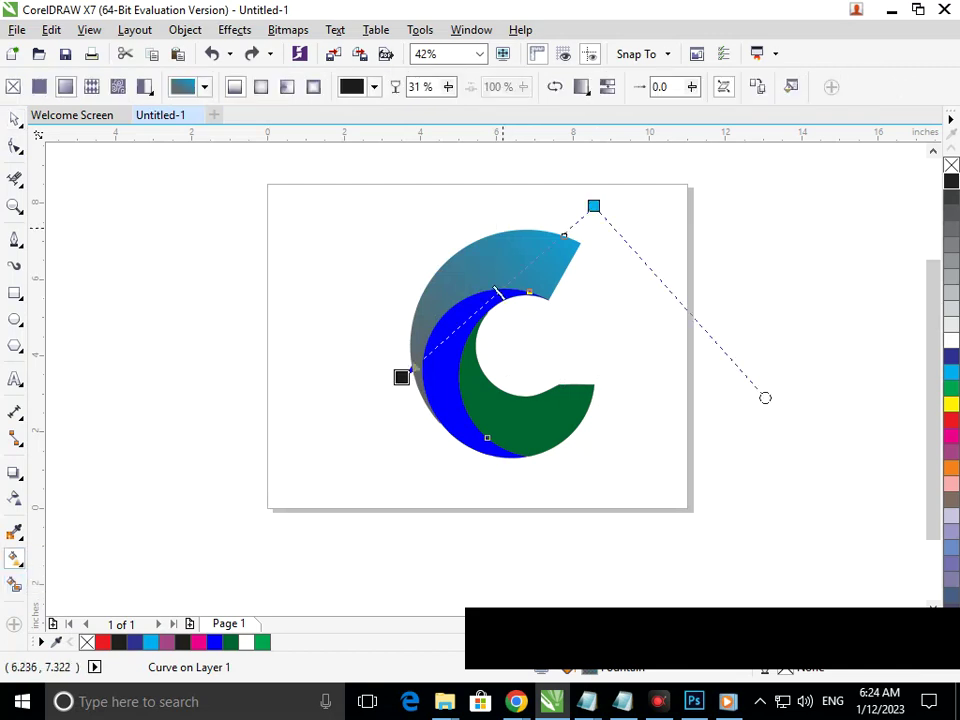
click(401, 376)
click(396, 403)
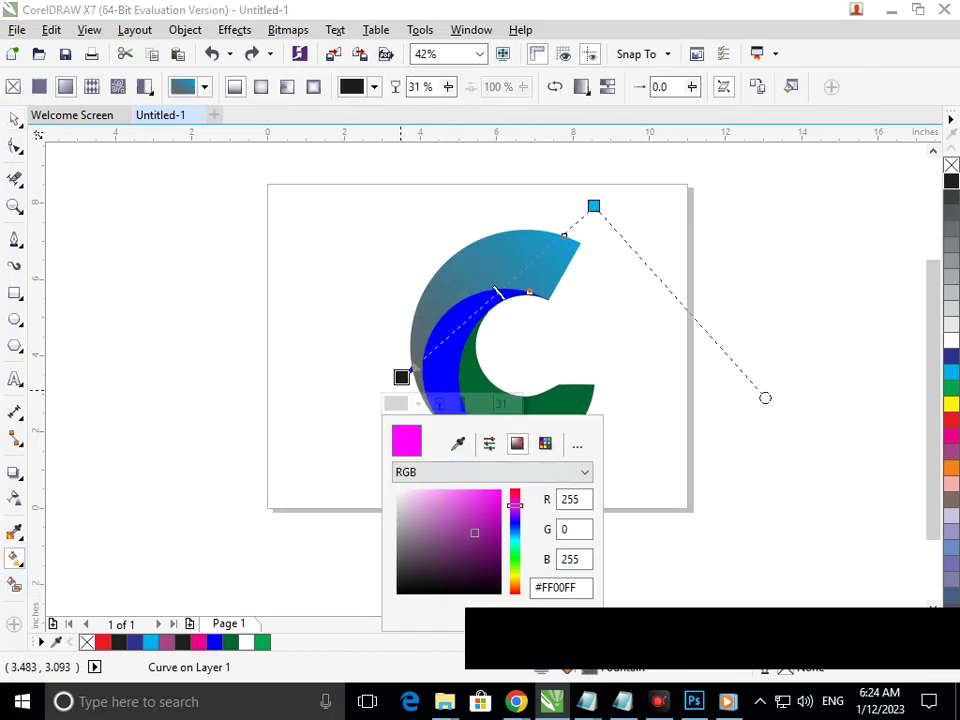
click(429, 365)
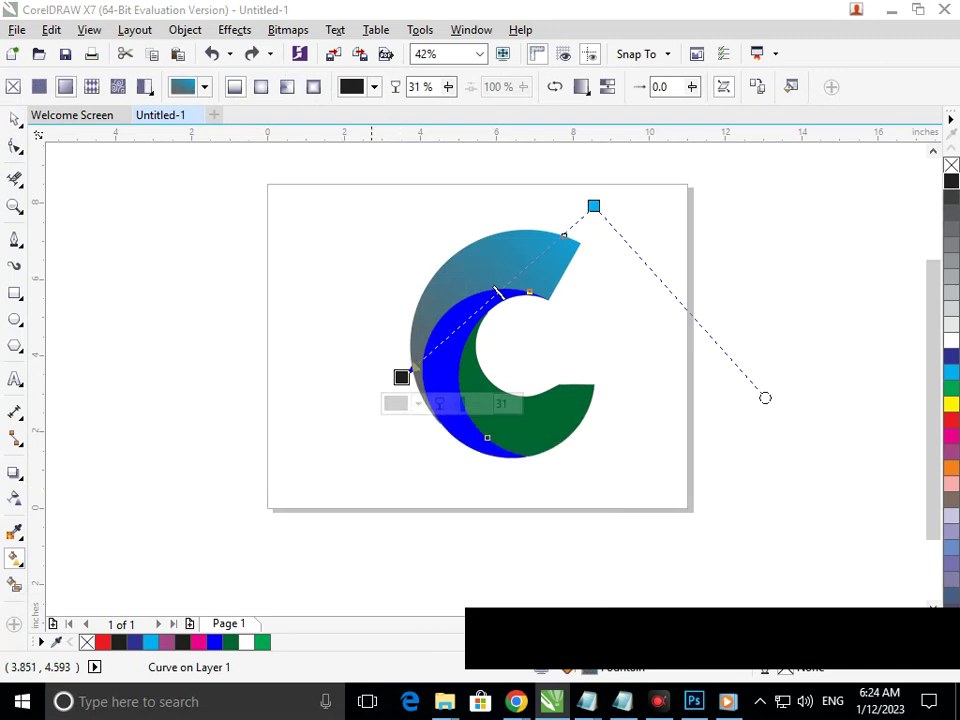
Step: Deselect everything and use Smart Fill to fill the C's crescents dark green with a 2 px black outline
click(15, 119)
click(145, 354)
click(15, 585)
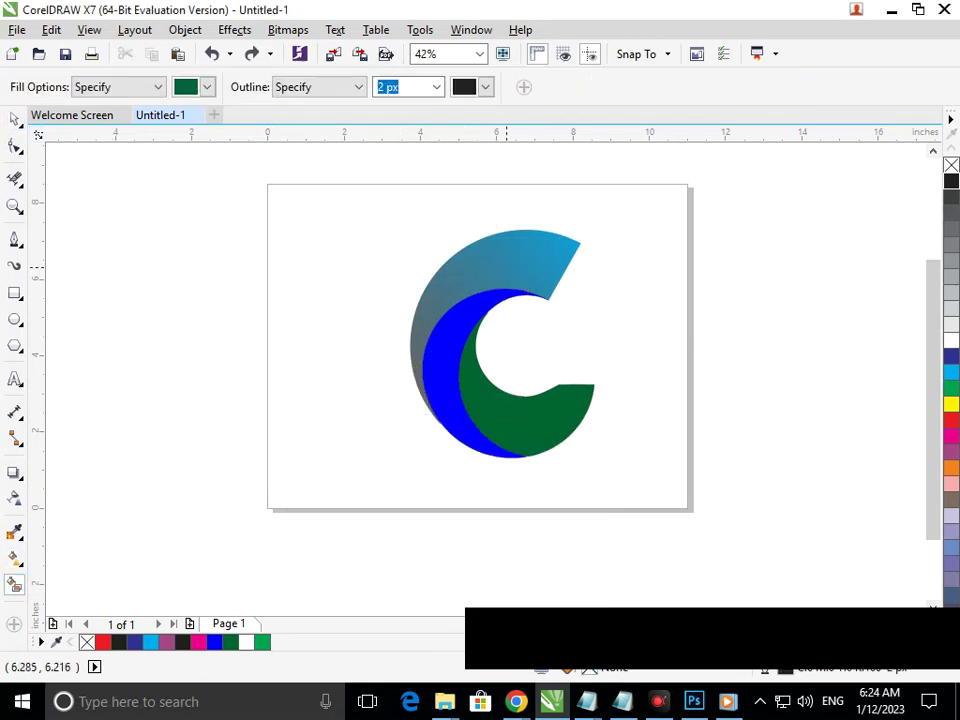
click(506, 263)
click(508, 293)
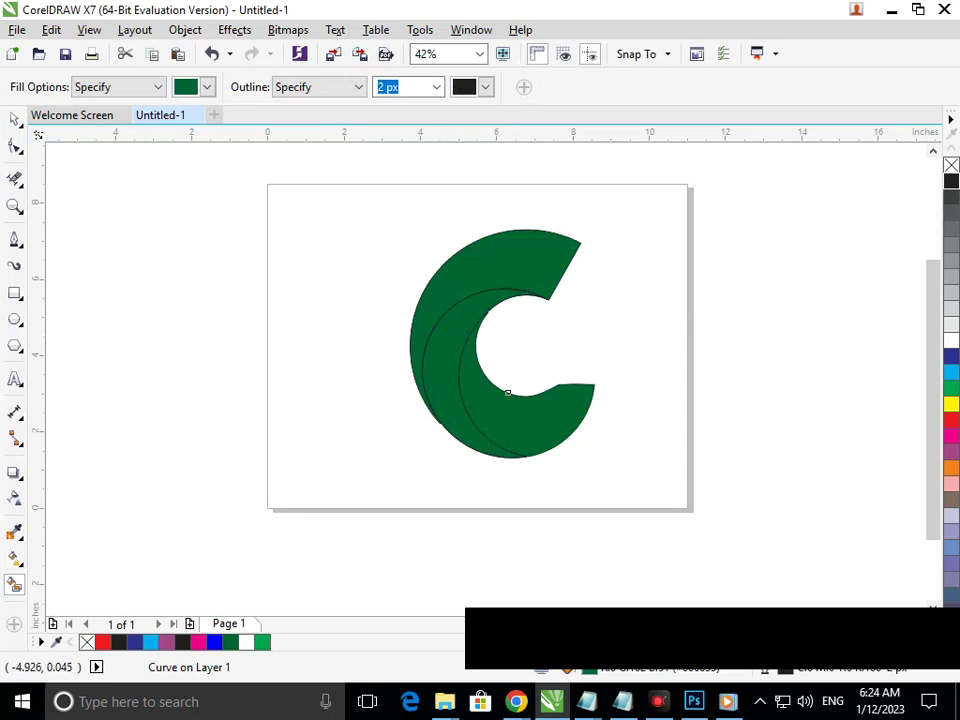
Step: Apply a diagonal dark green to white gradient to the inner crescent, running from upper right to lower left, and deselect it
click(19, 563)
click(92, 558)
drag(551, 245, 370, 399)
click(152, 249)
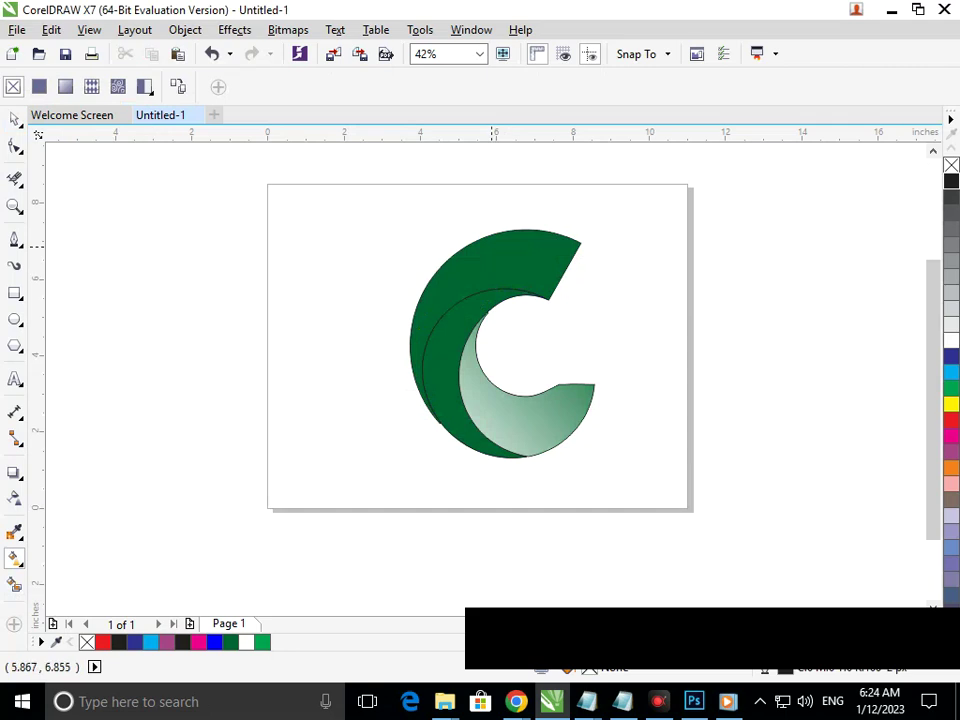
Step: Apply a diagonal linear gradient to the outer crescent, with a cyan start near its upper end and a black end beyond its lower left
click(517, 248)
drag(530, 246, 319, 425)
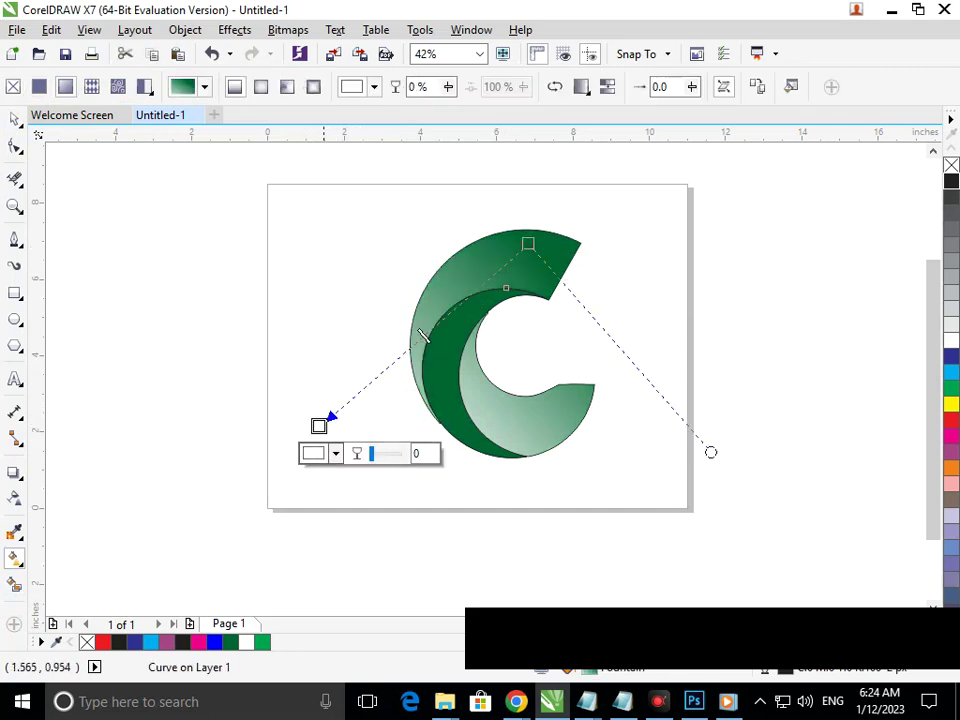
click(322, 453)
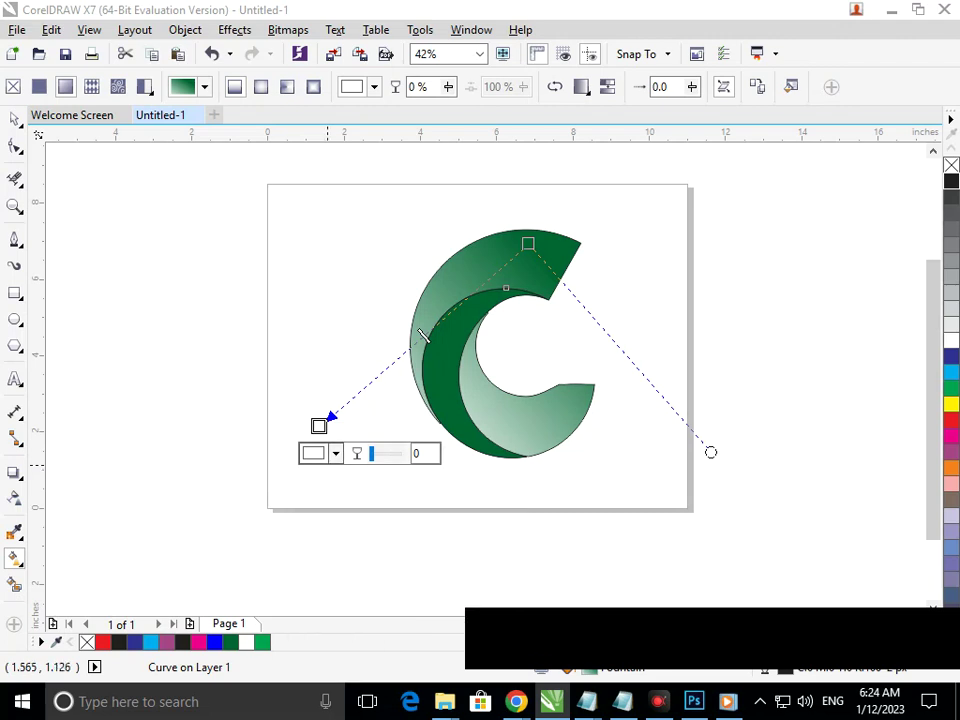
click(951, 467)
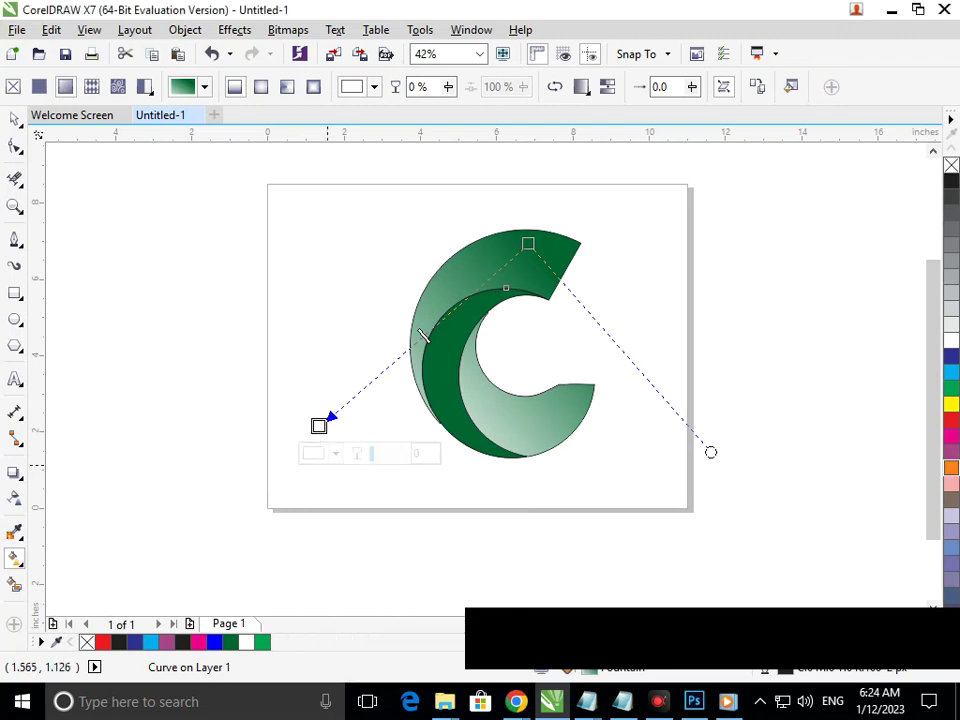
click(951, 436)
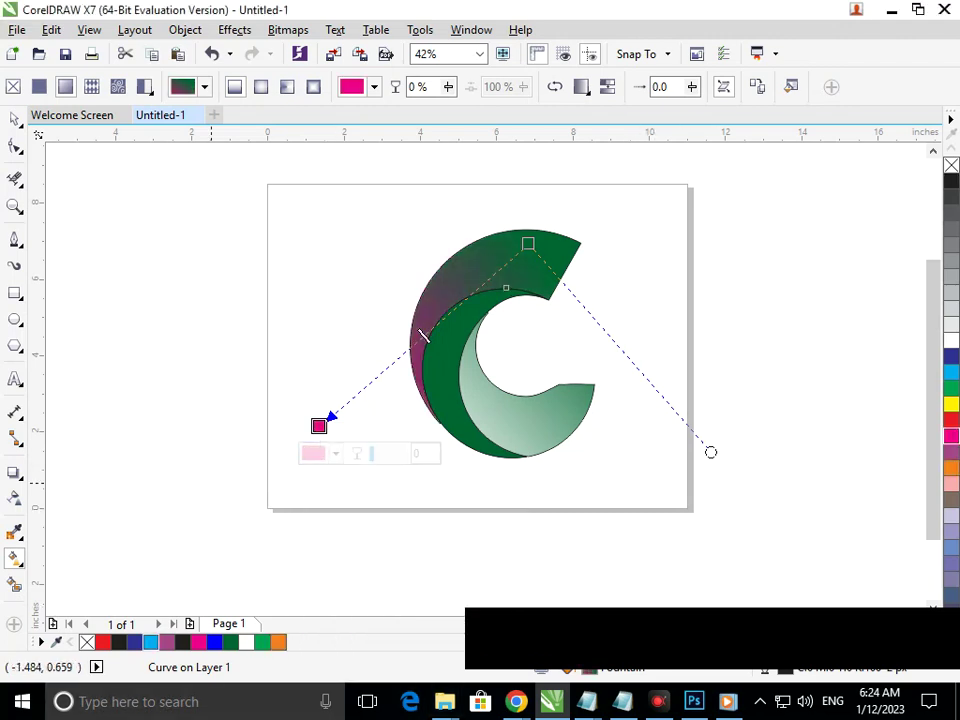
click(951, 212)
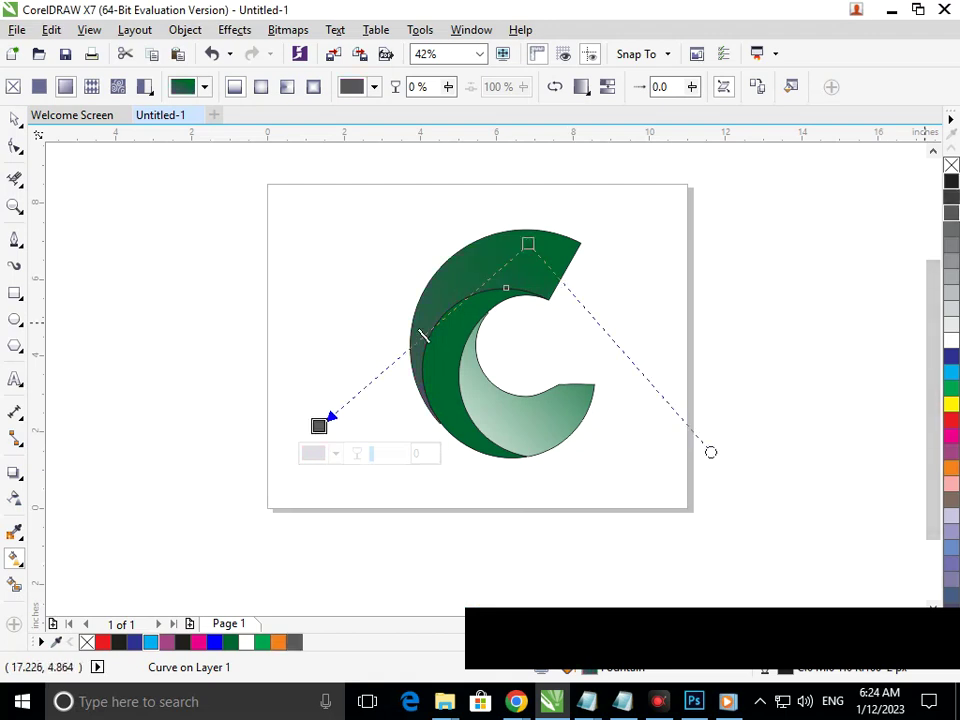
click(951, 181)
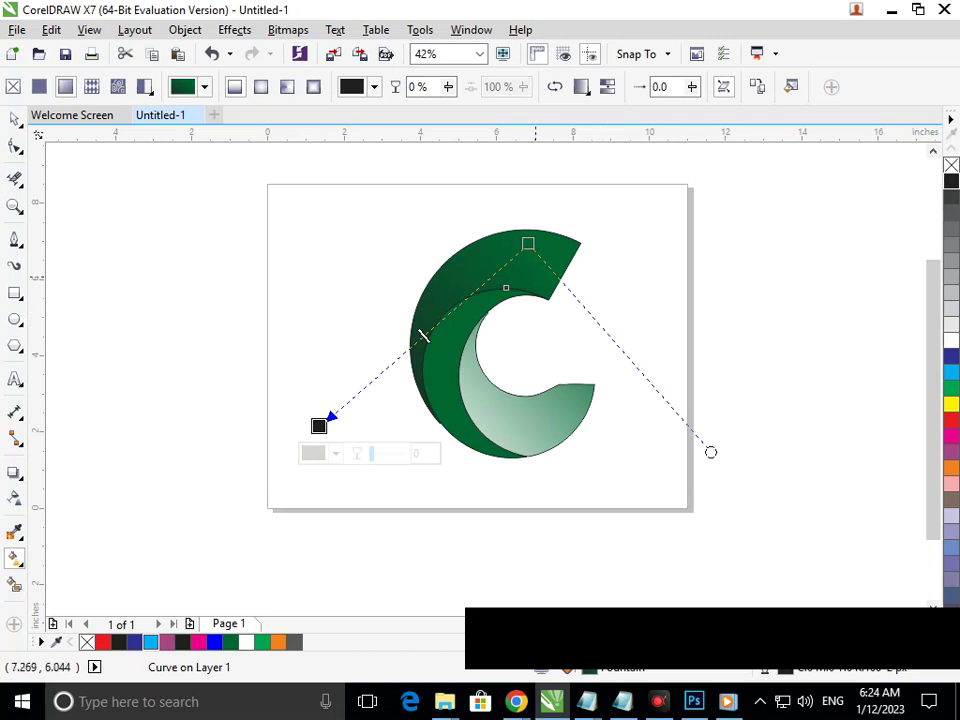
click(529, 245)
click(951, 372)
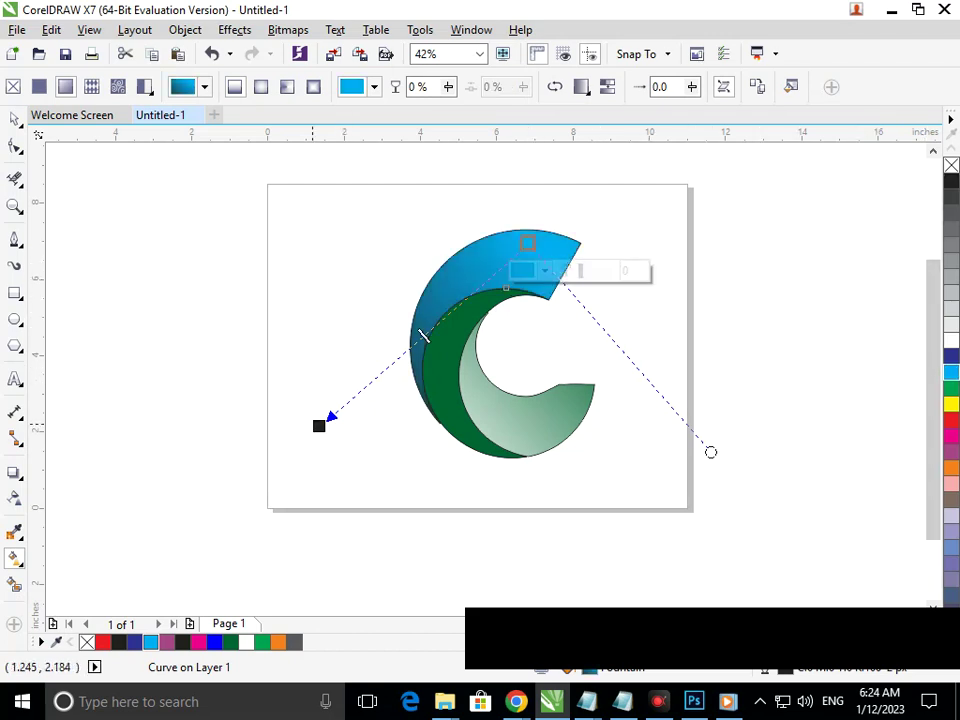
Step: Try dark greys on the outer crescent's gradient end node, return it to black, and move both gradient nodes further outward
click(316, 424)
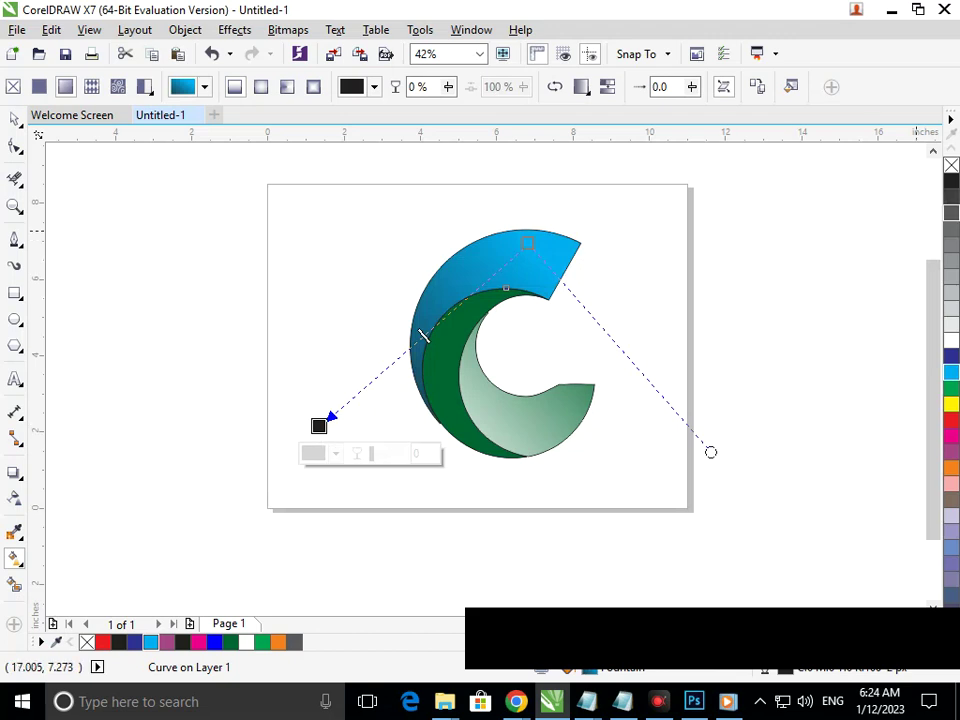
click(951, 212)
click(951, 197)
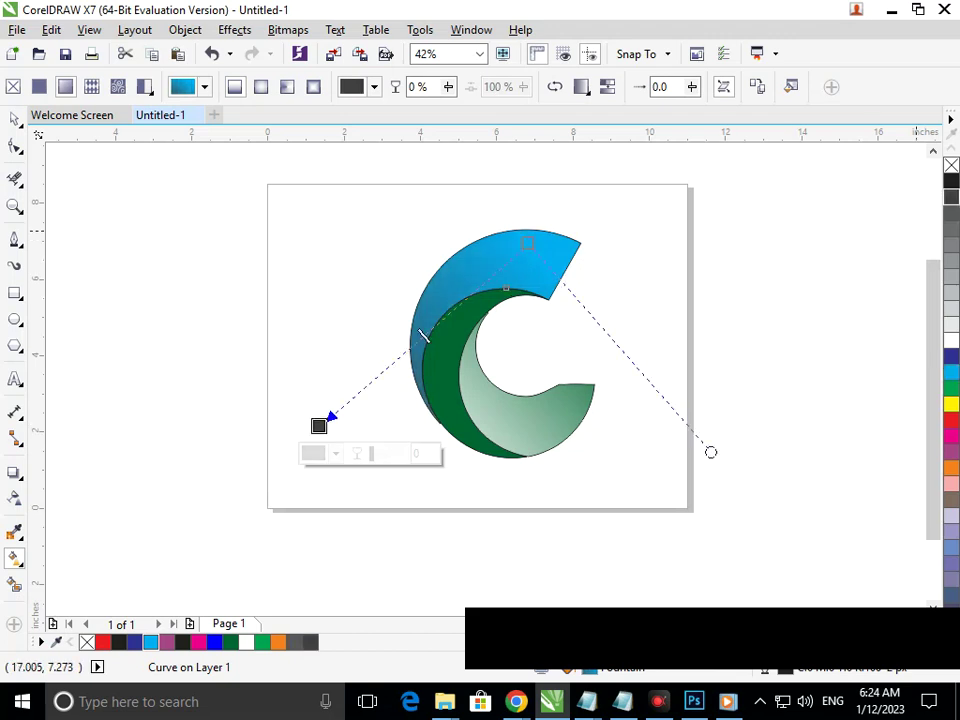
click(951, 181)
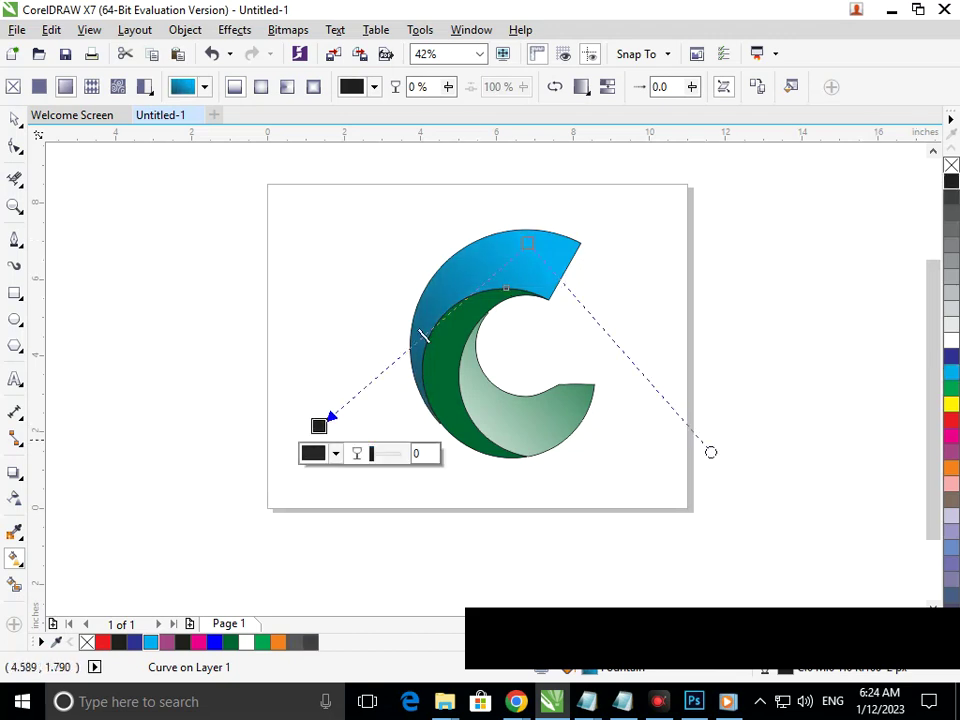
drag(527, 243, 615, 207)
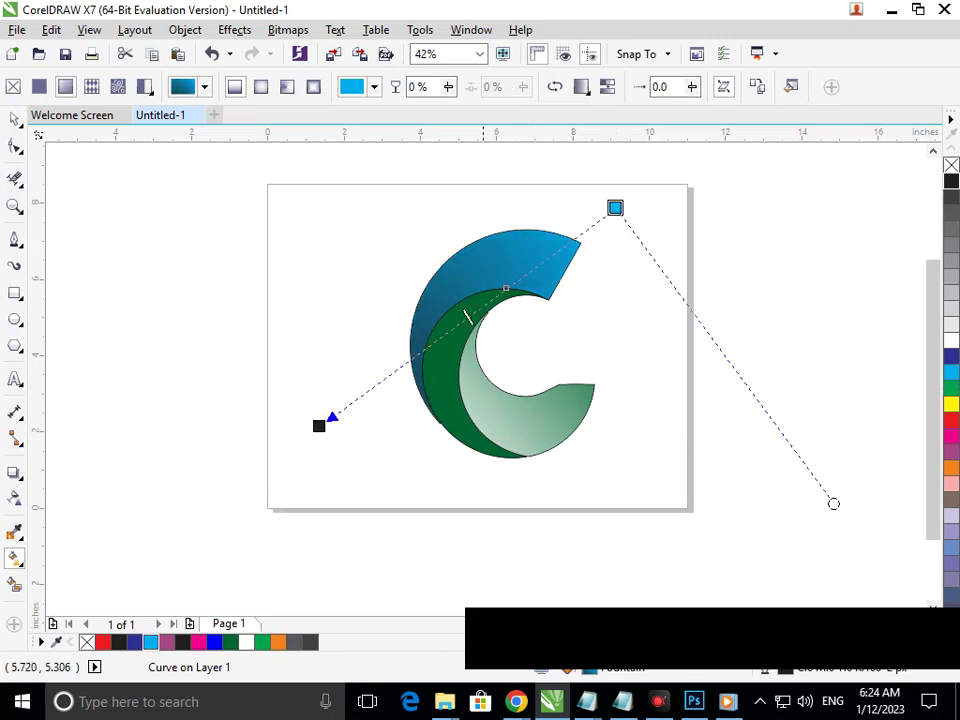
click(319, 426)
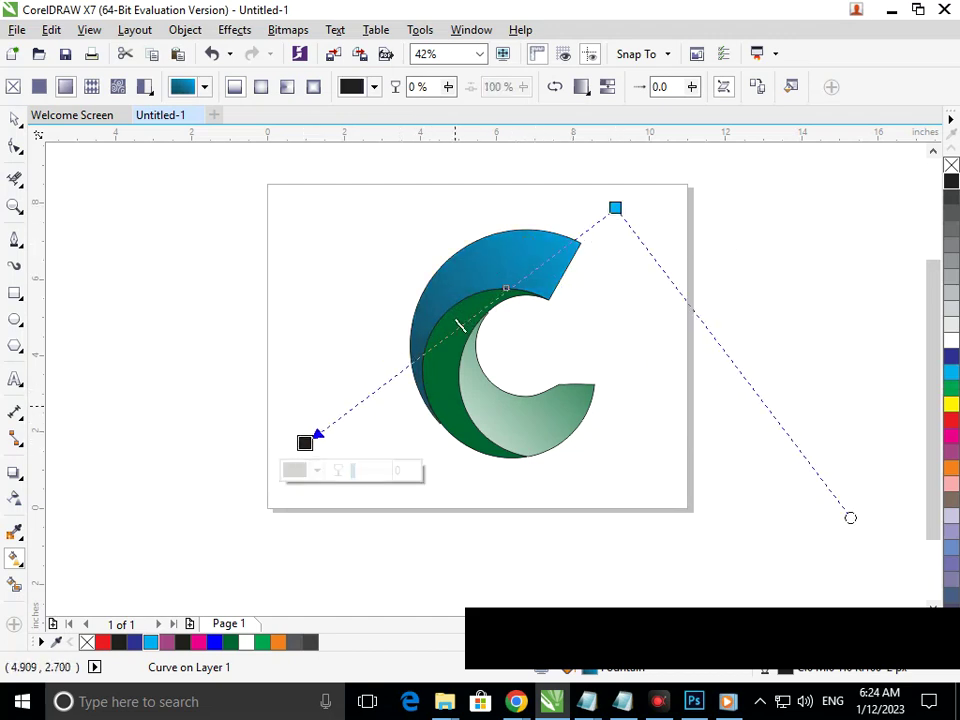
Step: Apply a linear gradient to the middle crescent, from purple at its upper tip to white just below its lower edge
click(451, 423)
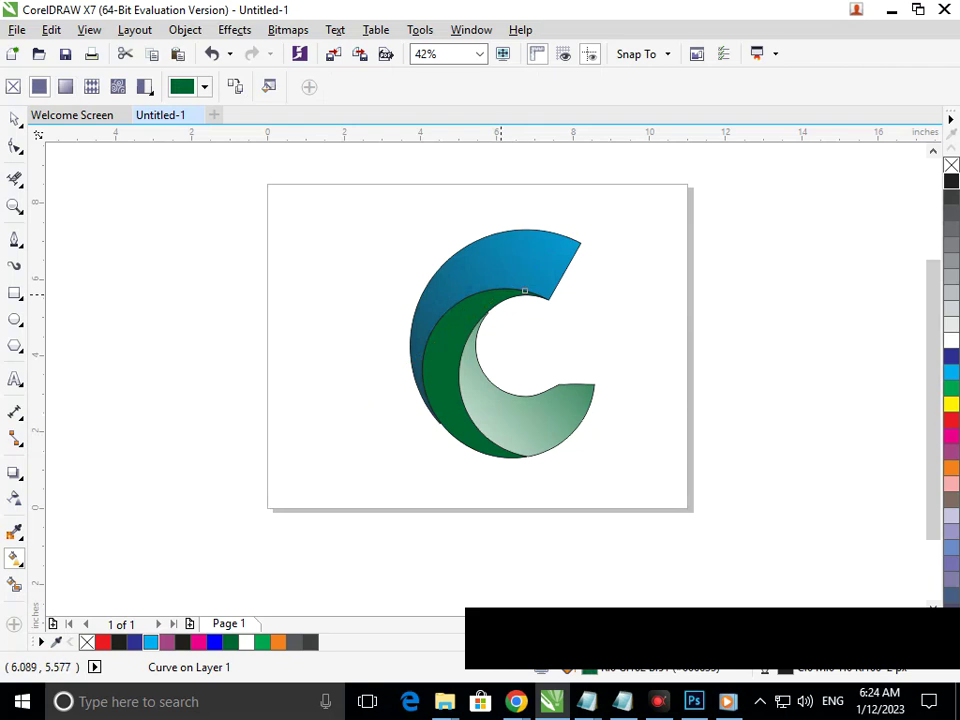
drag(463, 404, 445, 464)
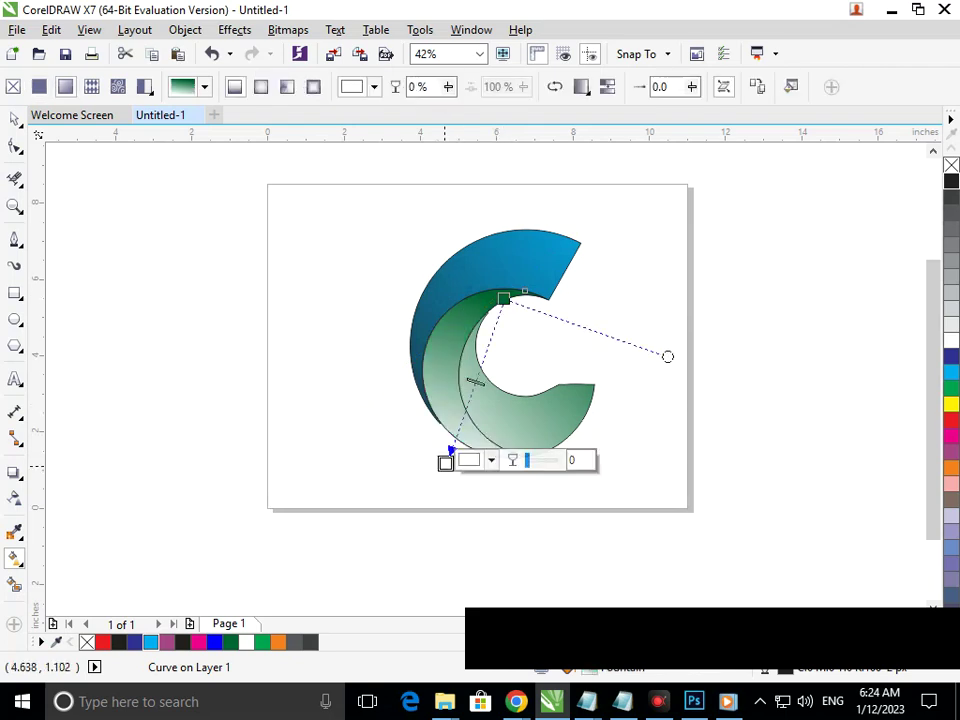
click(491, 461)
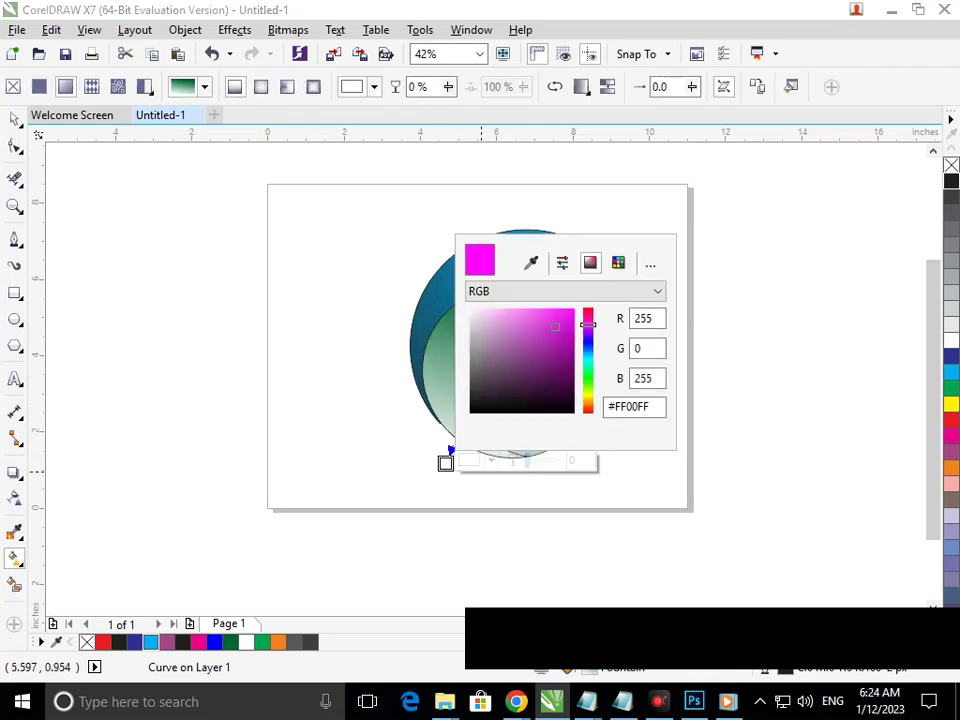
click(475, 461)
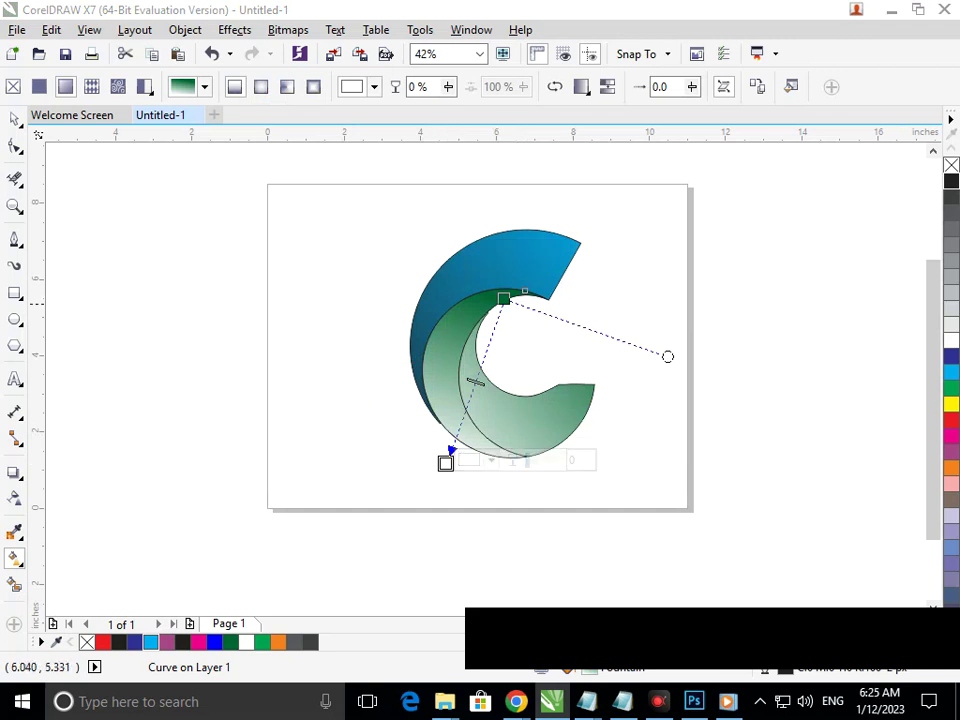
drag(503, 299, 515, 288)
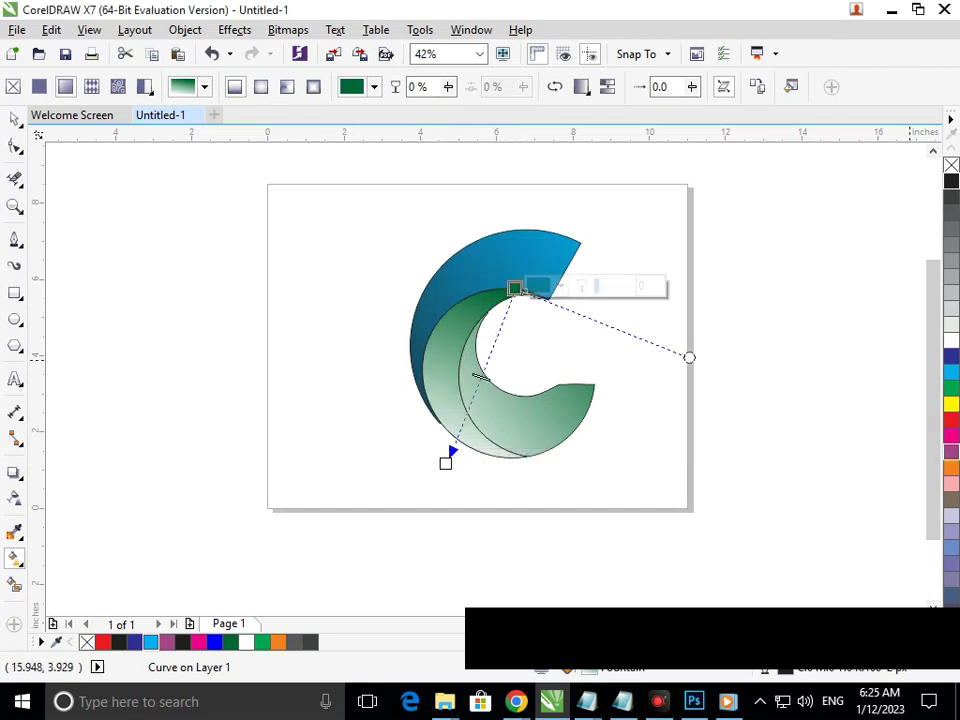
click(951, 452)
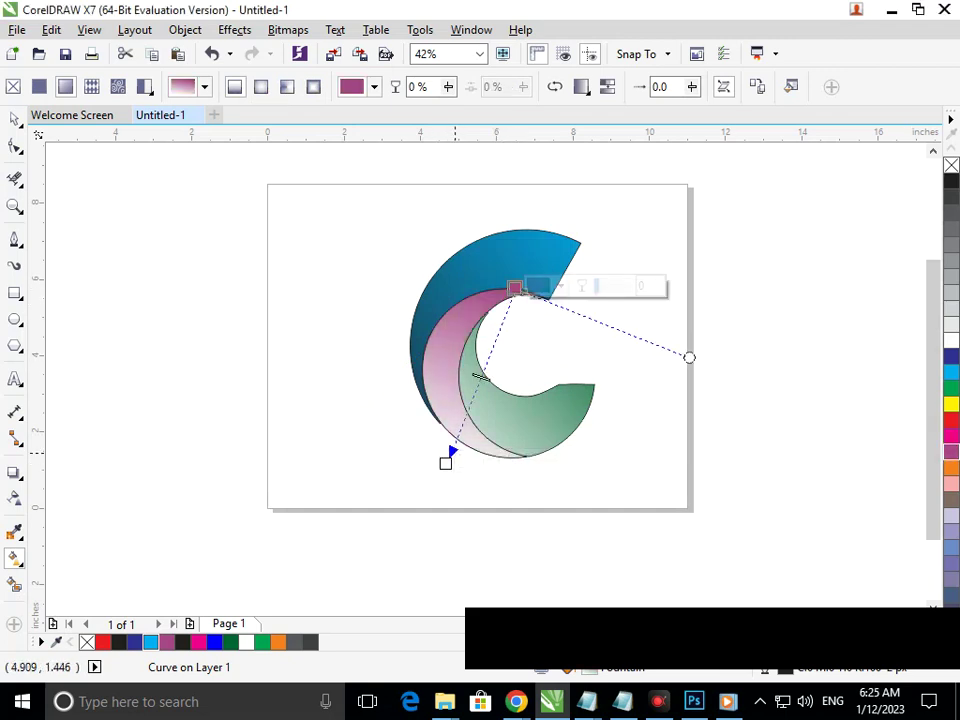
drag(445, 462, 431, 487)
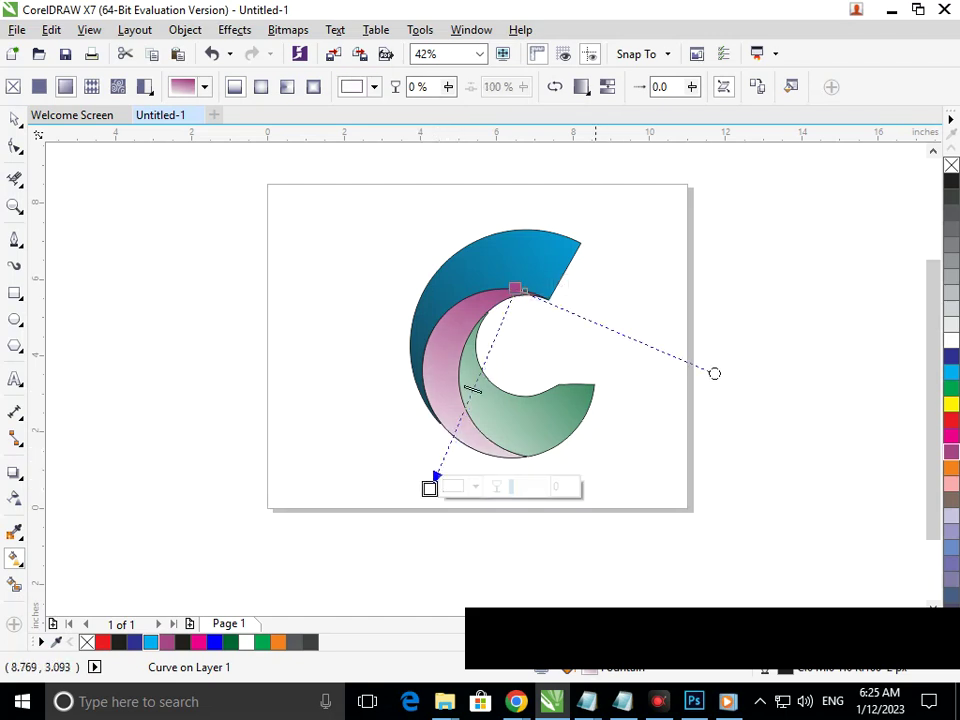
Step: Recolour the middle crescent's gradient start node dark grey and its end node green
click(514, 288)
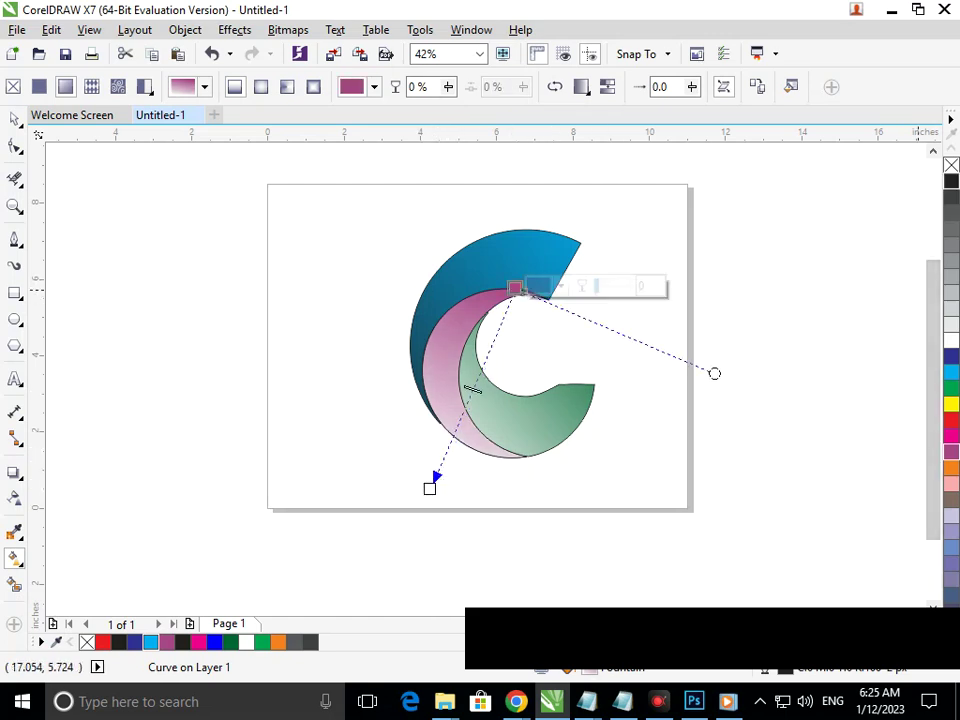
click(951, 181)
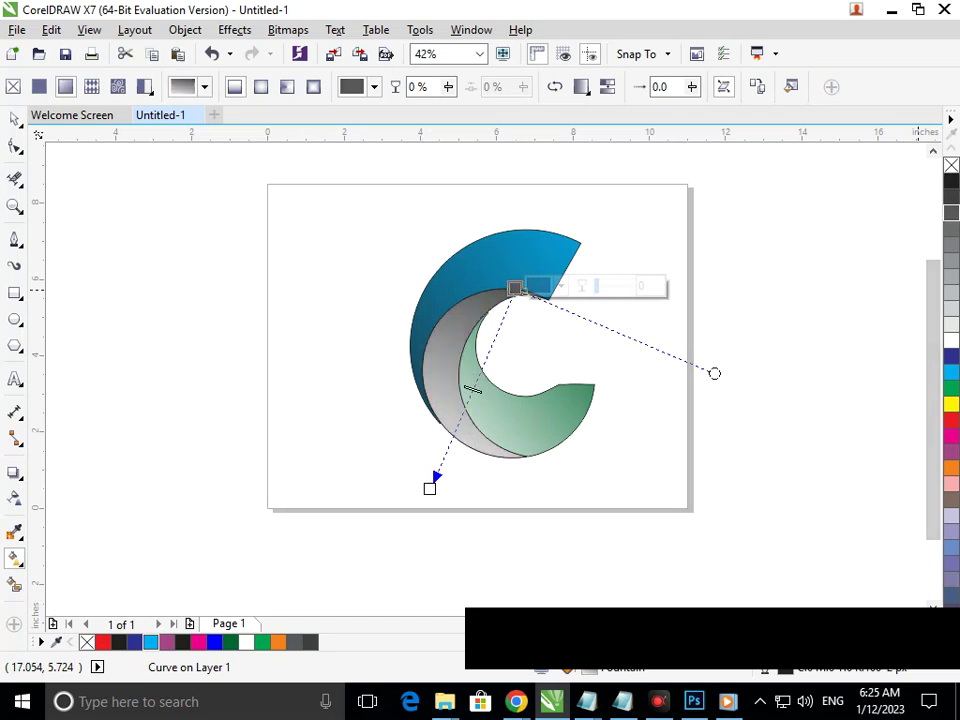
click(429, 488)
click(951, 373)
click(951, 388)
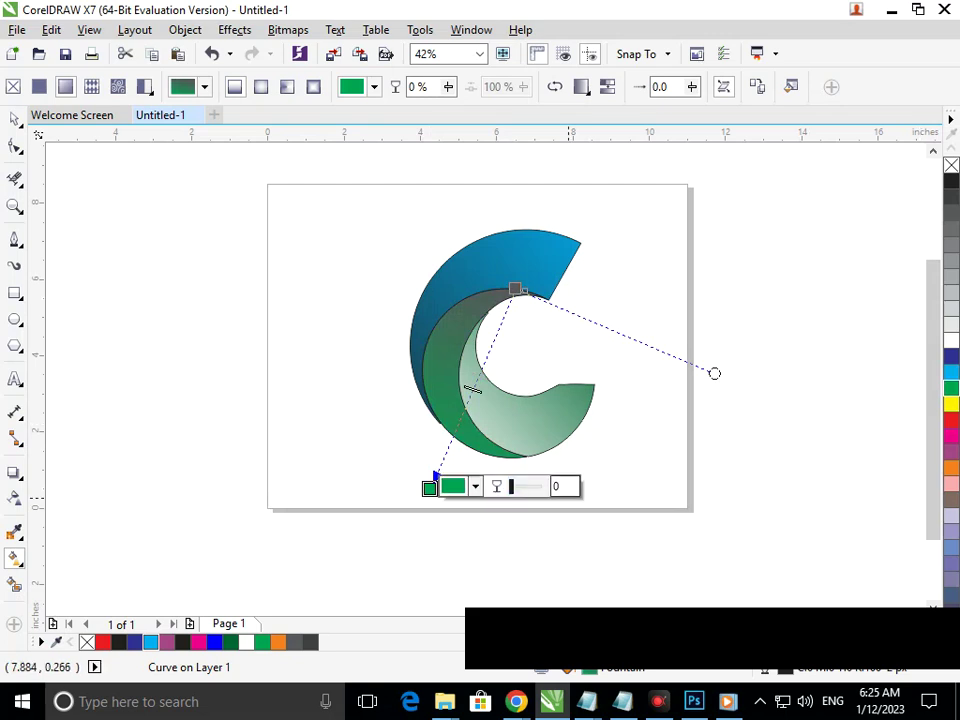
click(538, 425)
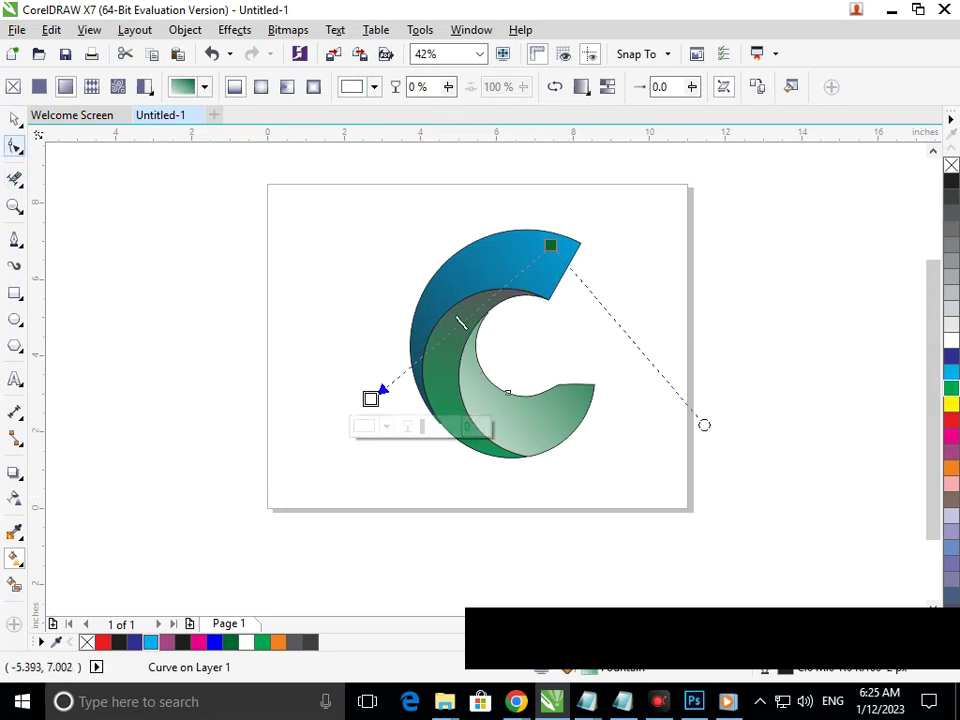
click(14, 119)
drag(551, 414, 649, 413)
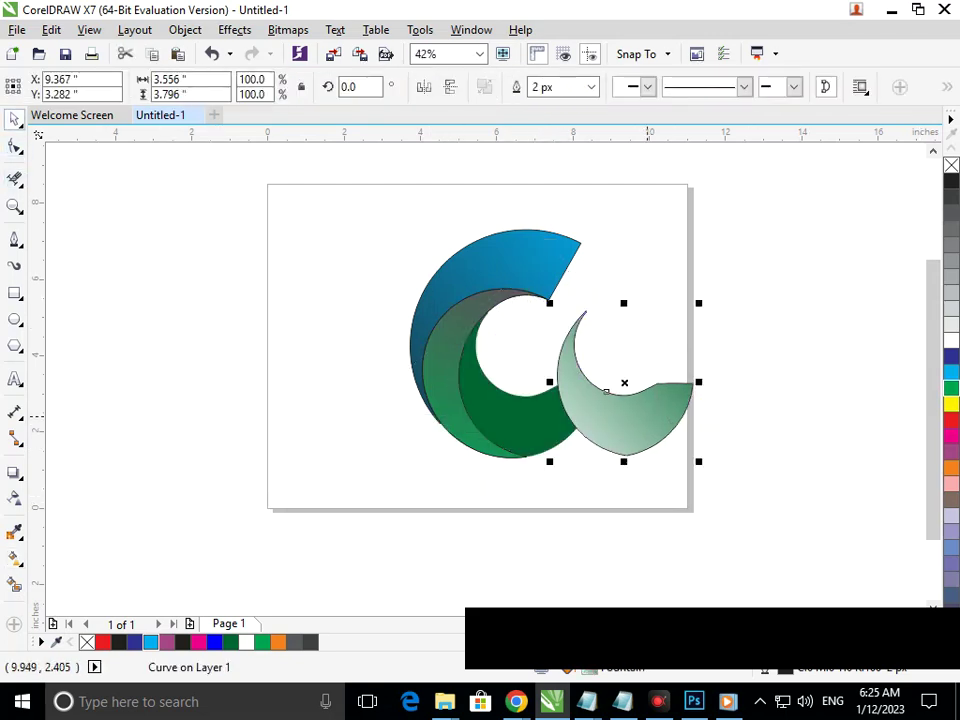
key(ctrl+z)
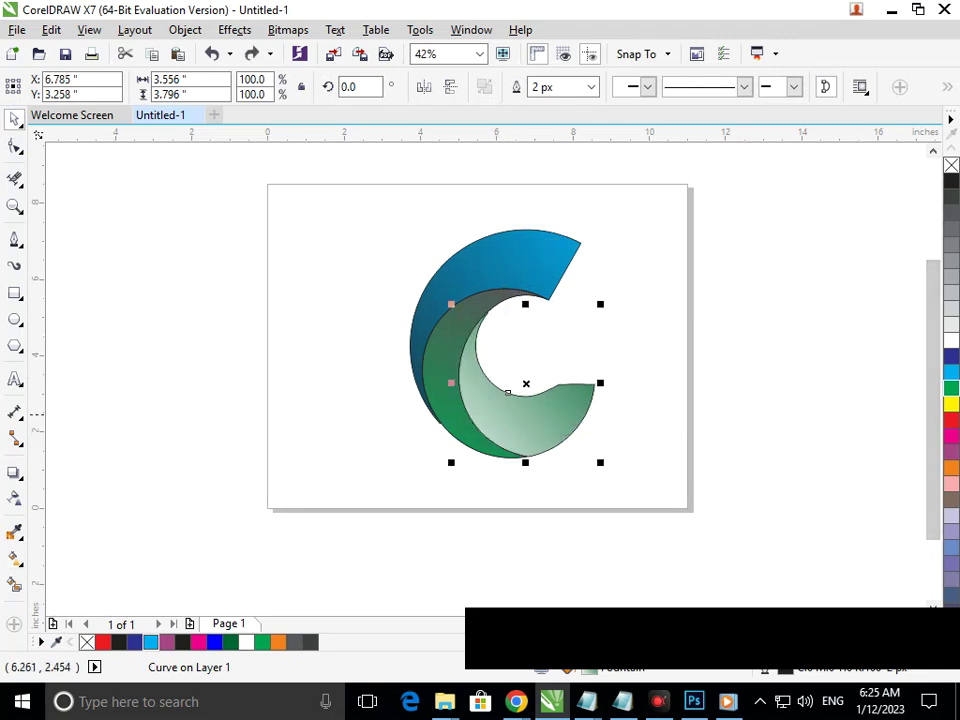
Step: Redraw the inner crescent's linear gradient diagonally from its lower-right end to the inner edge near its upper tip
click(14, 558)
click(96, 557)
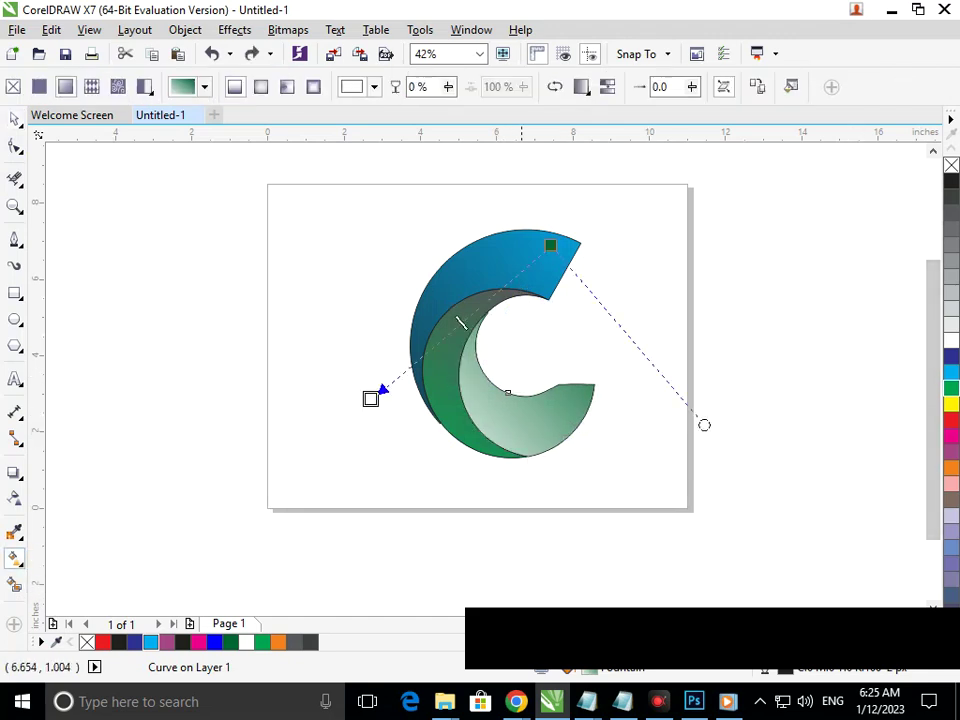
drag(572, 431, 476, 336)
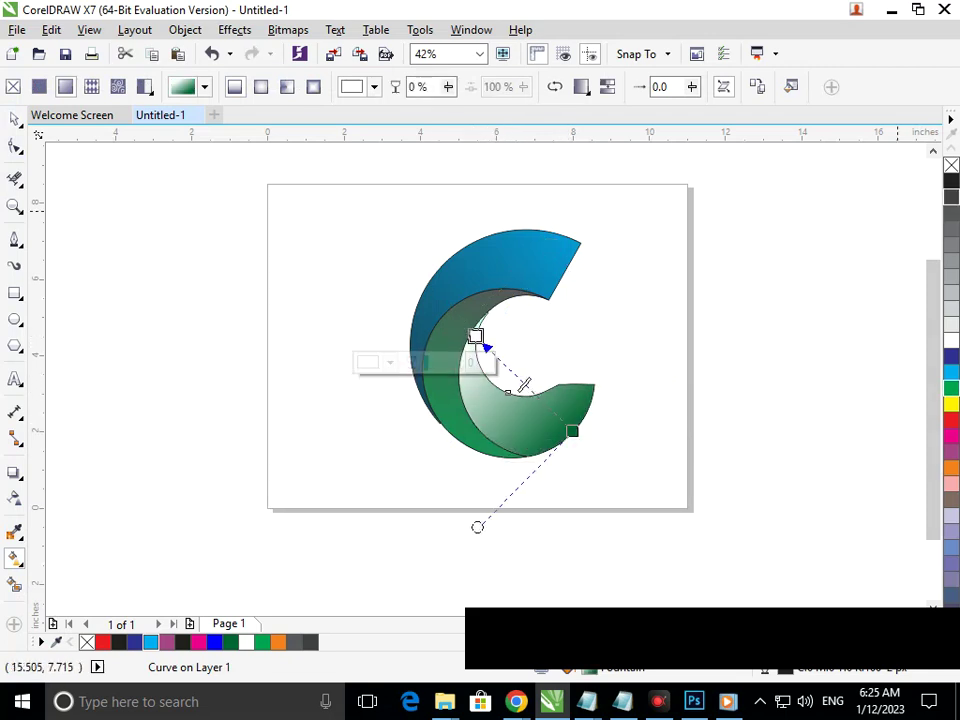
Step: Recolour the inner crescent's gradient end node dark grey and its start node purple
click(951, 197)
click(951, 213)
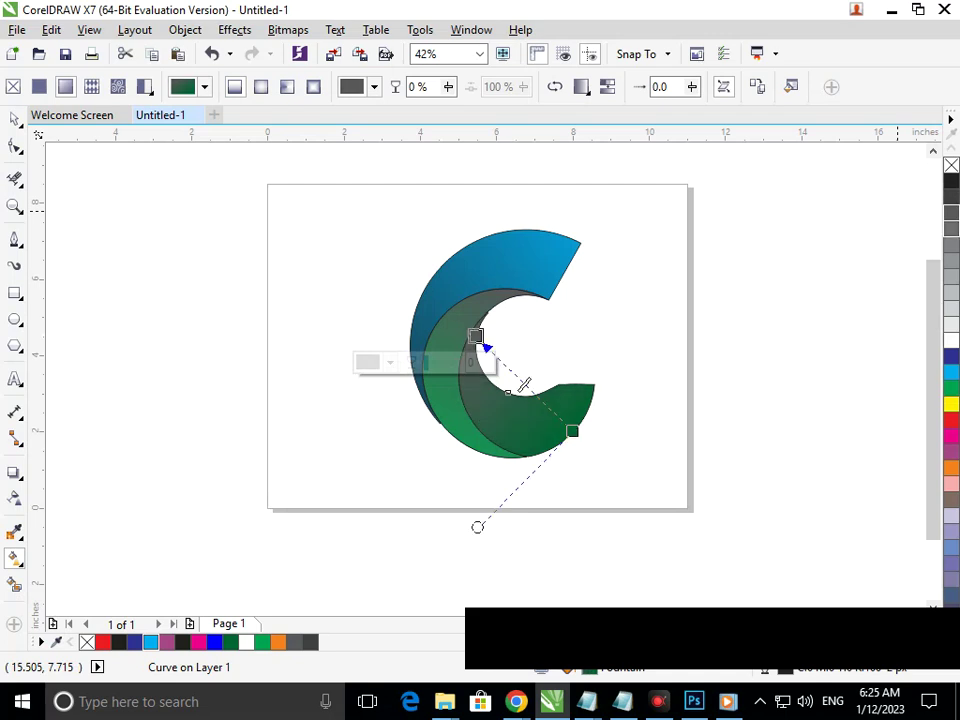
click(572, 431)
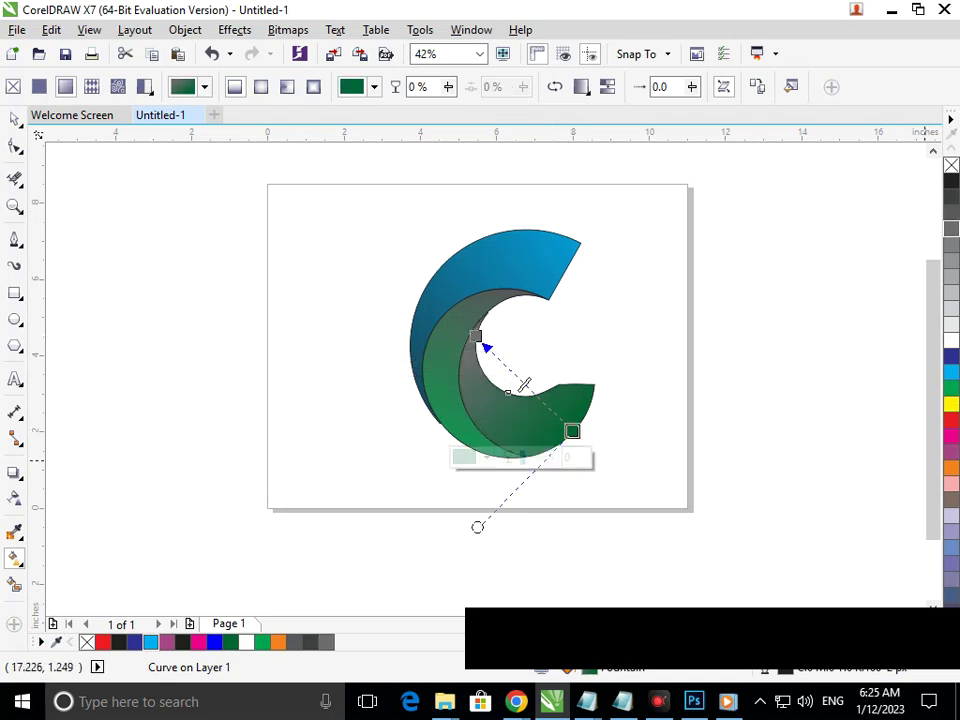
click(951, 452)
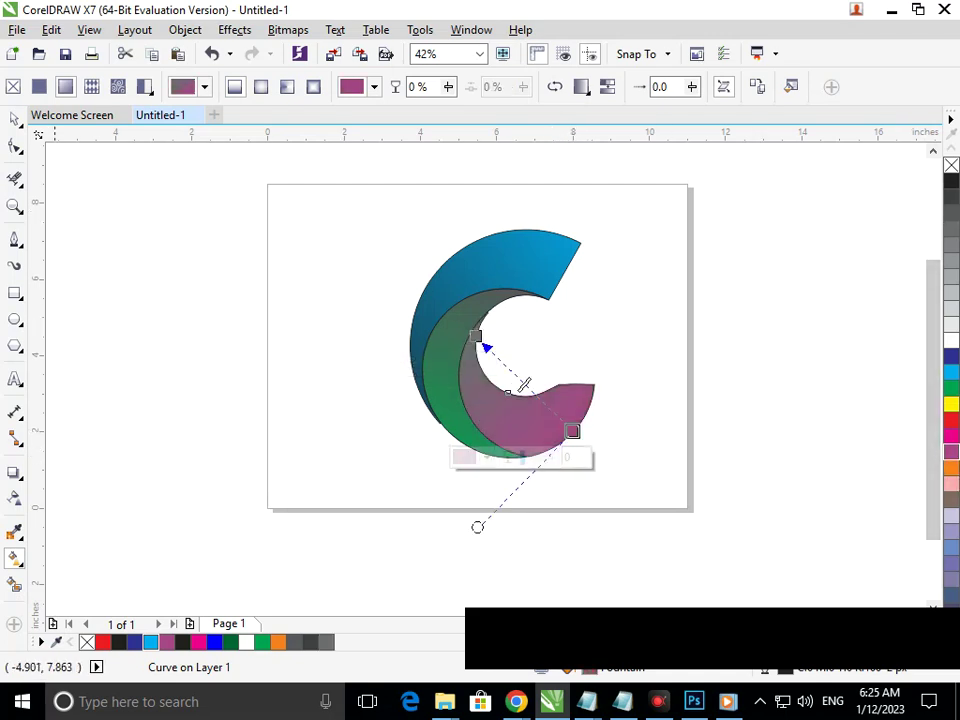
click(14, 119)
click(681, 556)
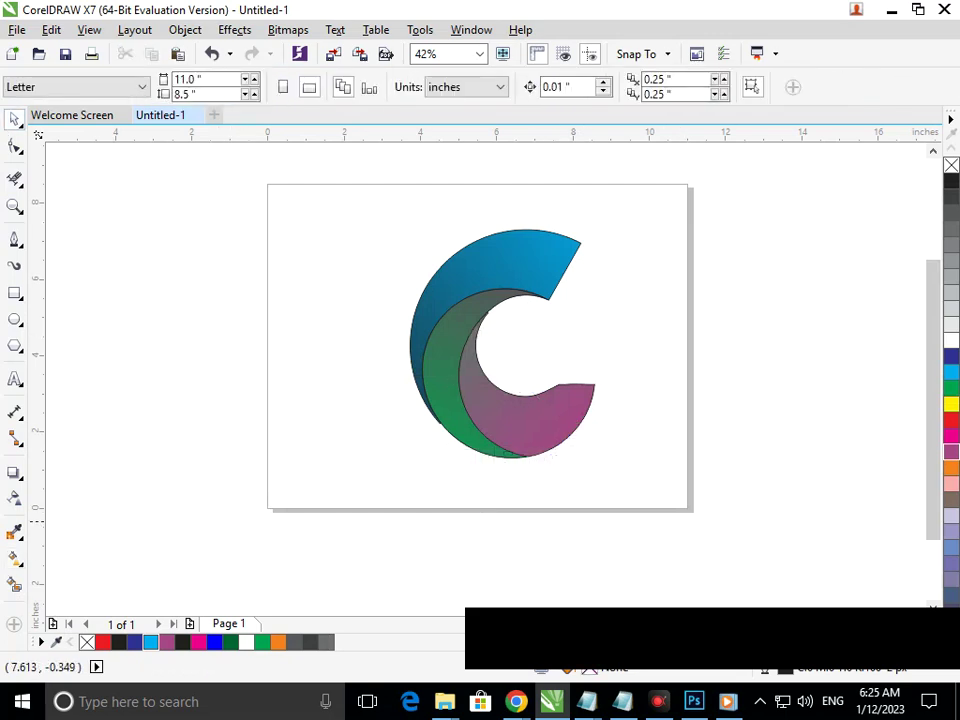
Step: Move the corner node at the outer crescent's lower tip inward to the edge of the middle crescent
scroll(493, 366, down, 2)
scroll(522, 350, up, 2)
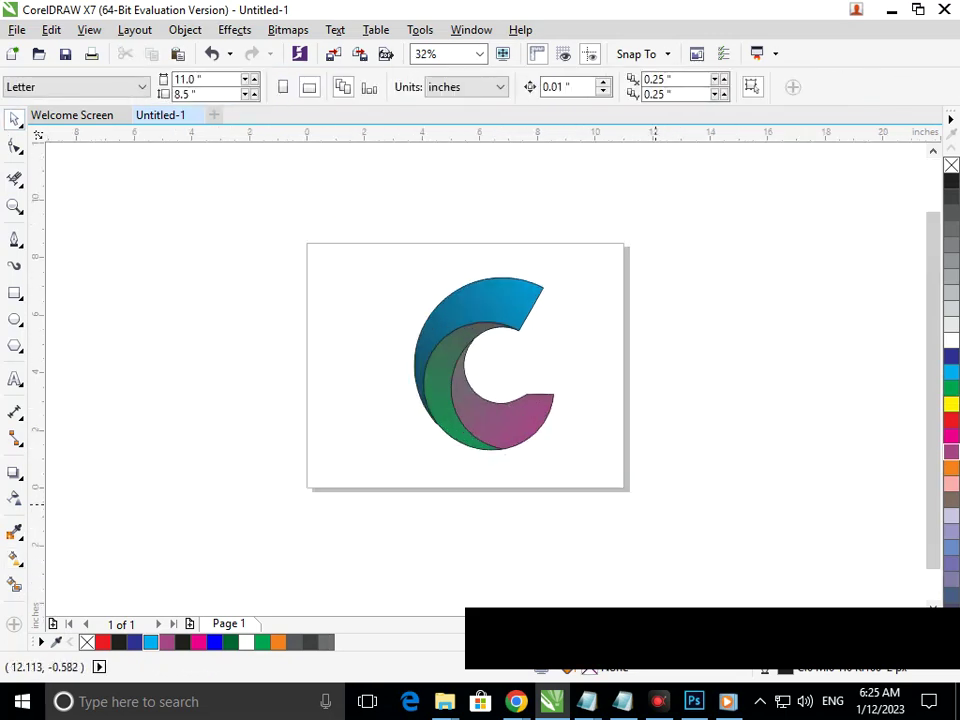
scroll(434, 426, up, 10)
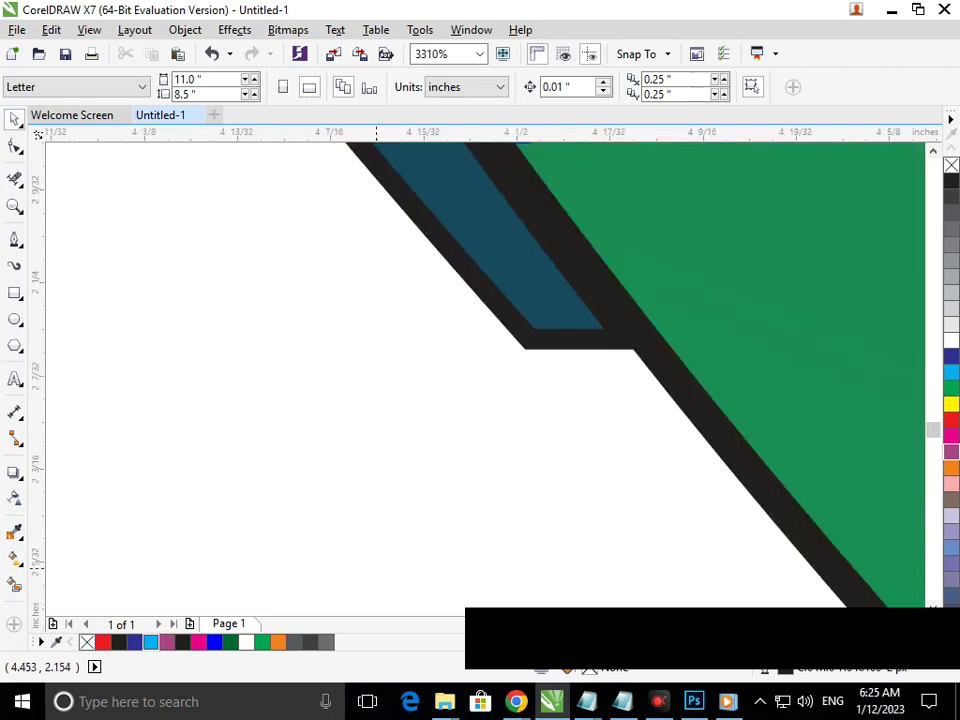
click(14, 146)
click(535, 342)
drag(531, 340, 588, 309)
scroll(620, 399, down, 9)
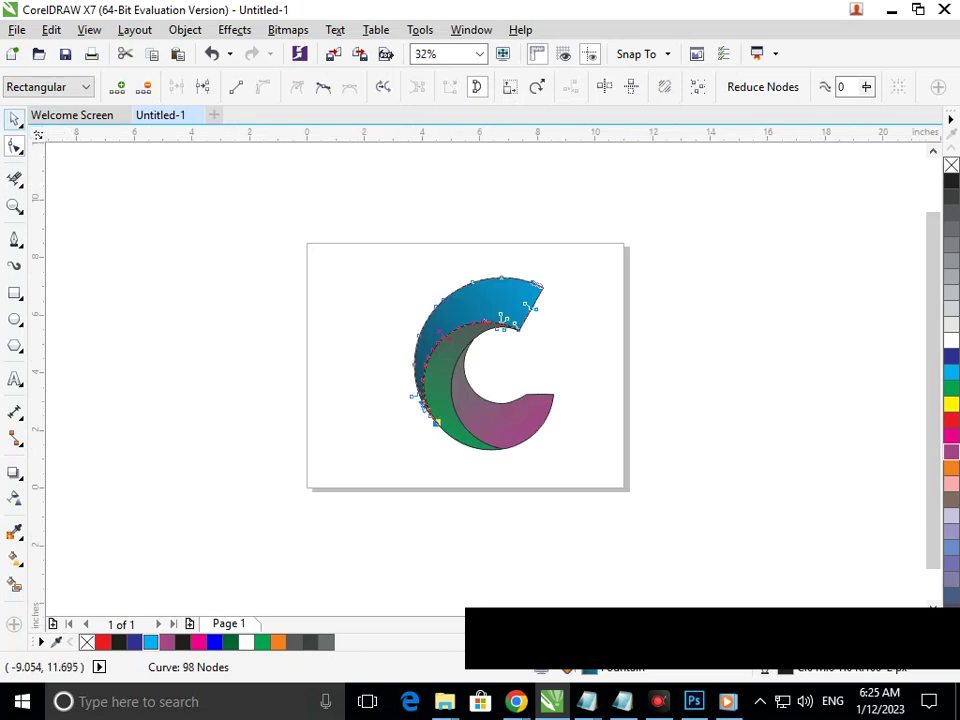
key(space)
click(435, 519)
Step: Move the corner node of the middle crescent's black outline shape at its lower tip up to the inner crescent's edge
scroll(502, 449, up, 10)
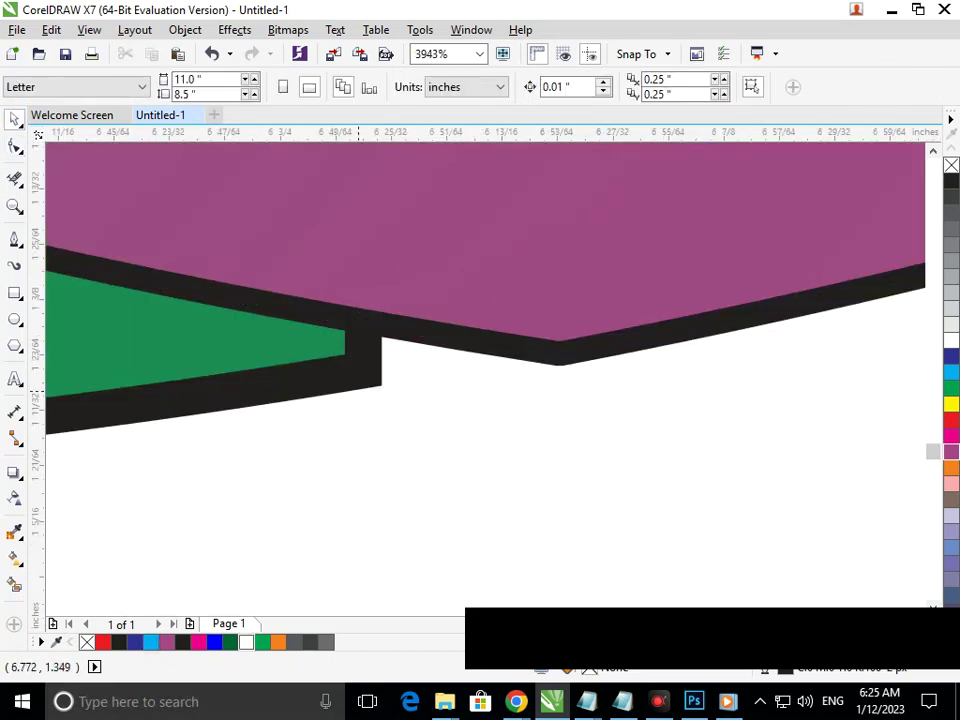
key(F10)
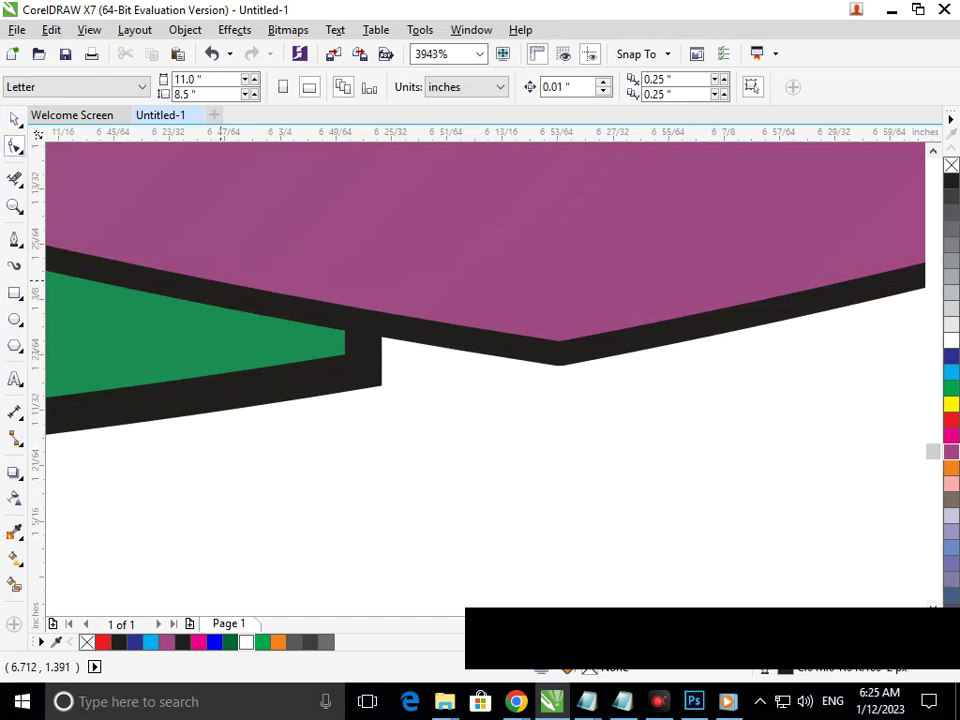
click(377, 384)
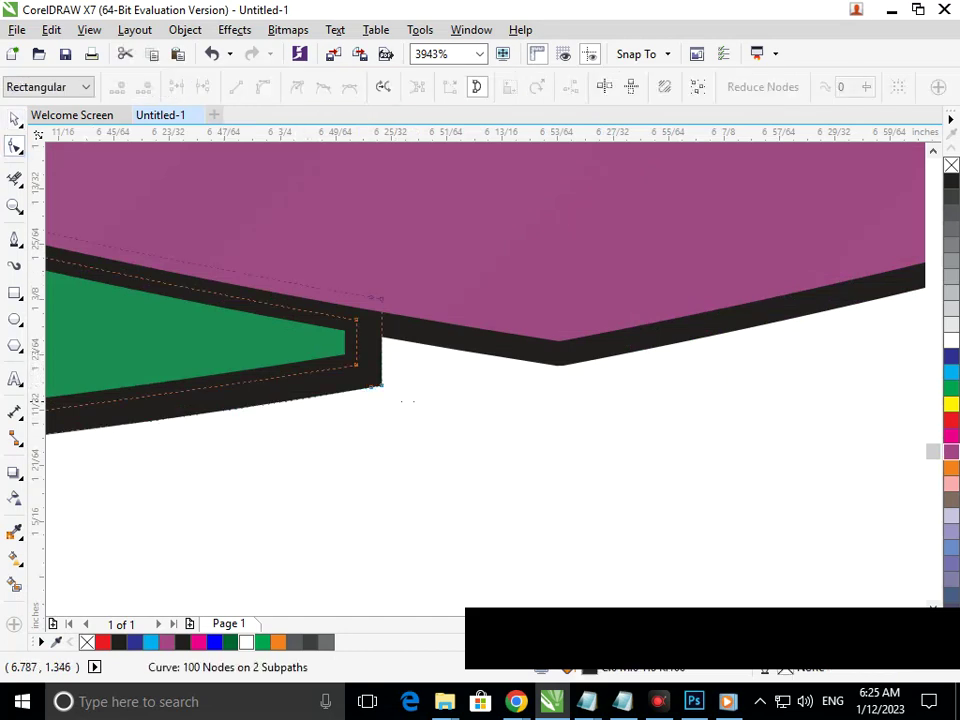
click(374, 385)
drag(377, 385, 390, 341)
scroll(390, 341, down, 7)
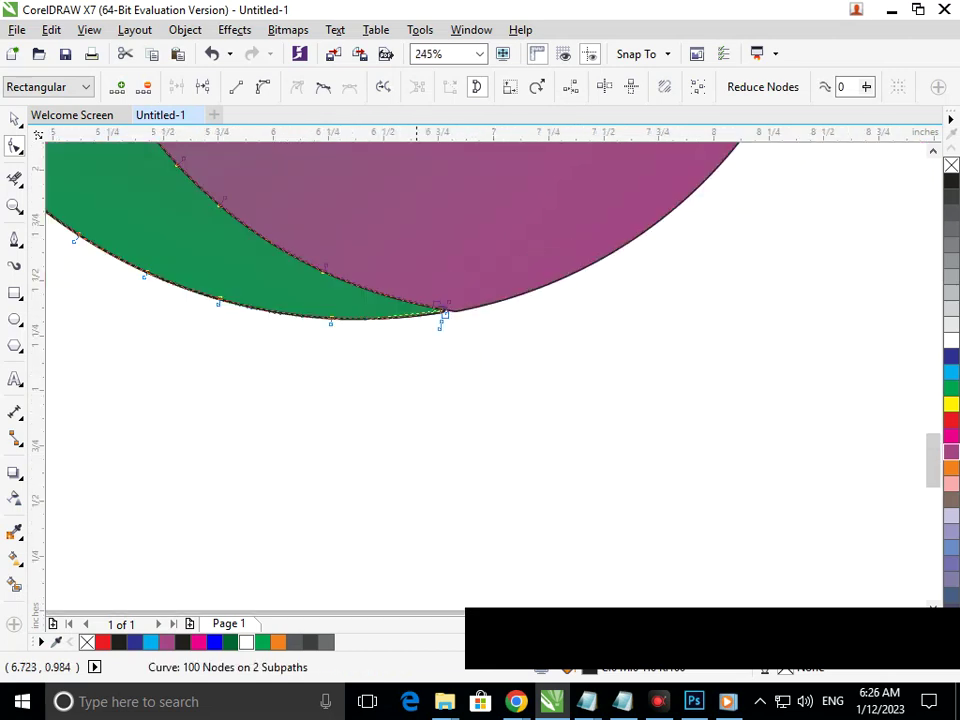
click(14, 119)
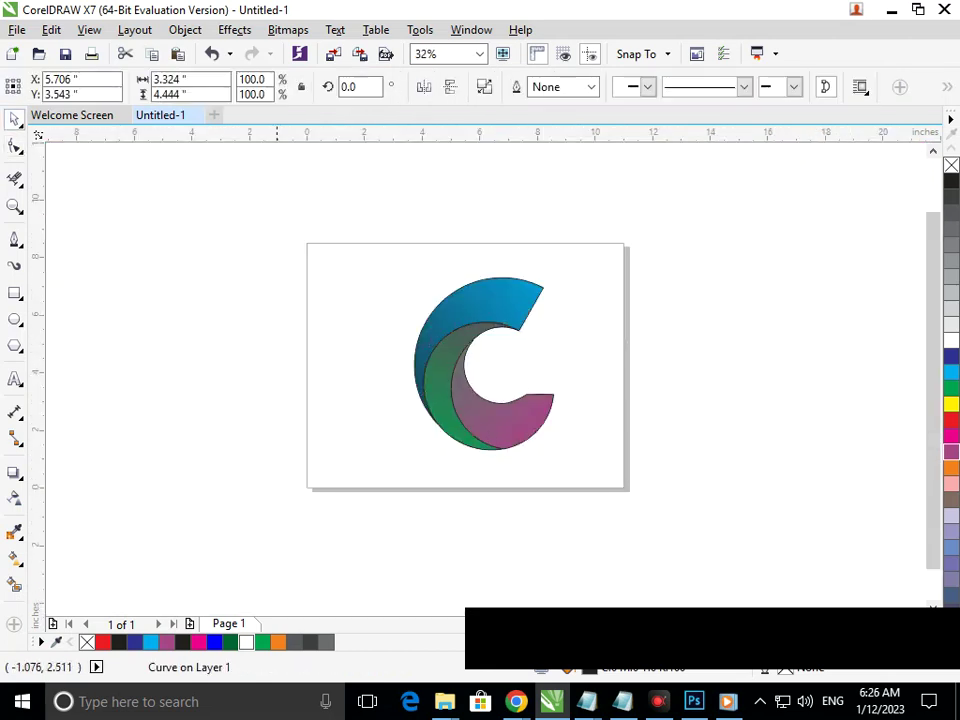
click(483, 562)
Step: Select all pieces of the C logo, move them left to near the page centre, and group them
drag(326, 226, 632, 482)
drag(524, 441, 494, 429)
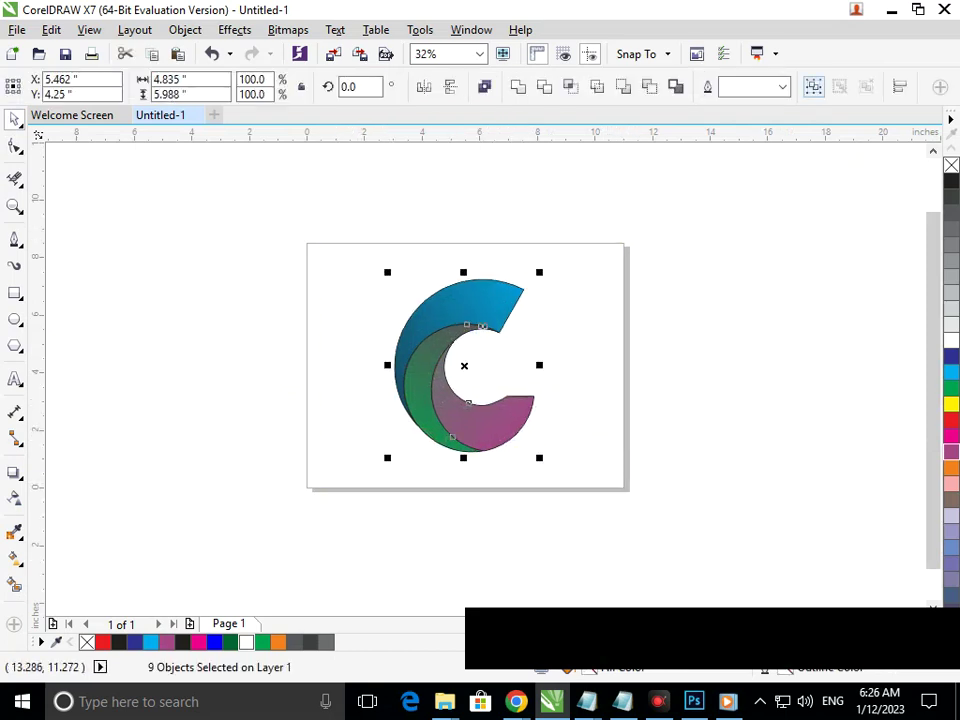
key(ctrl+g)
click(370, 241)
drag(285, 224, 659, 527)
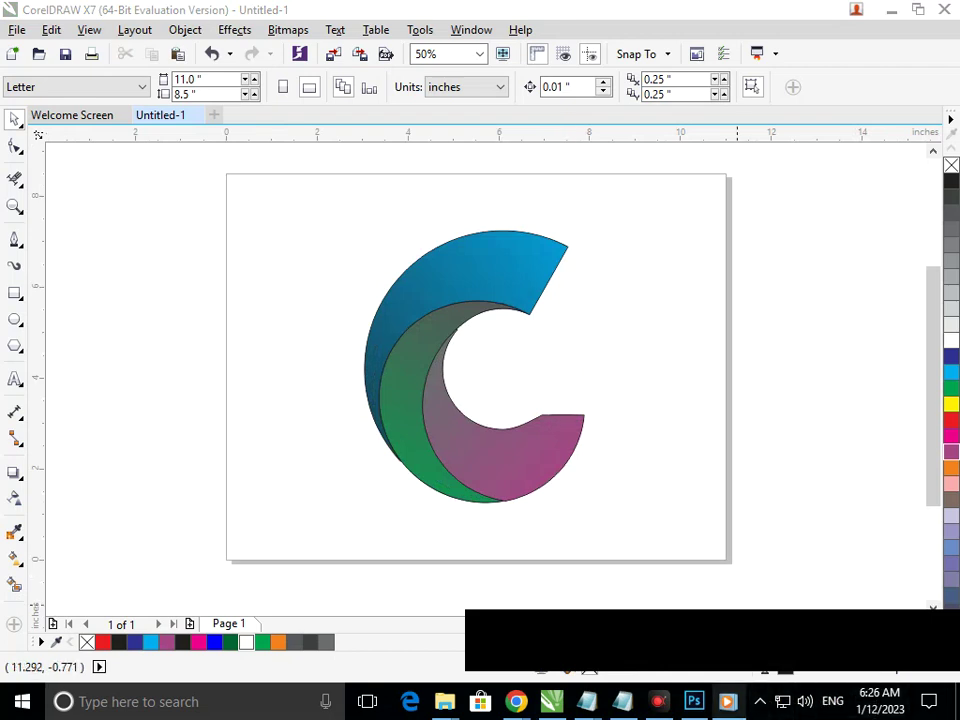
mouse_move(659, 702)
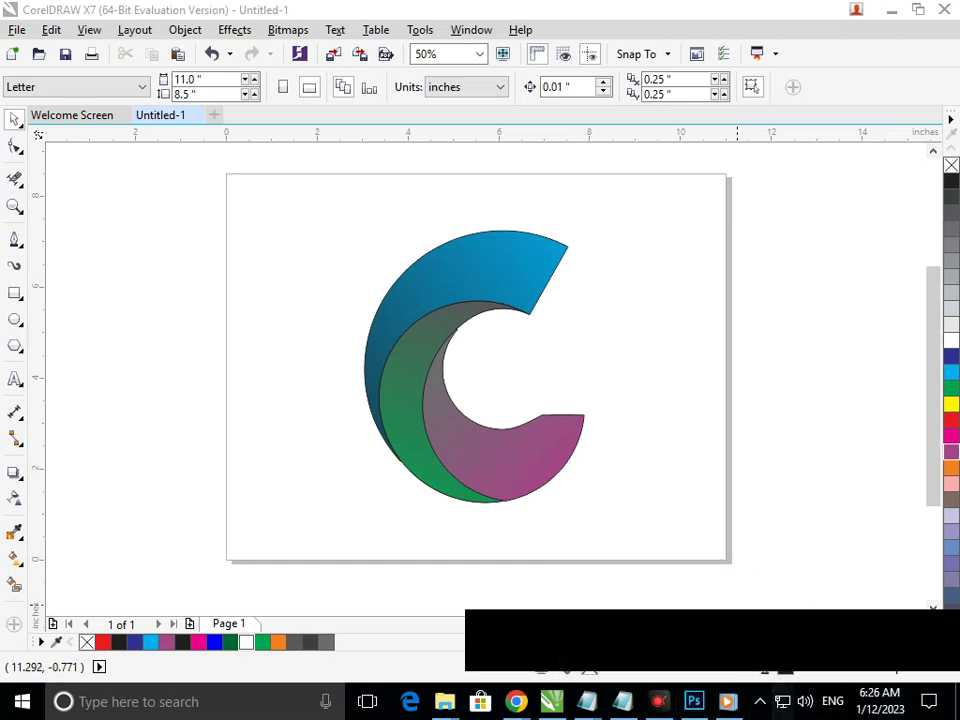
click(783, 702)
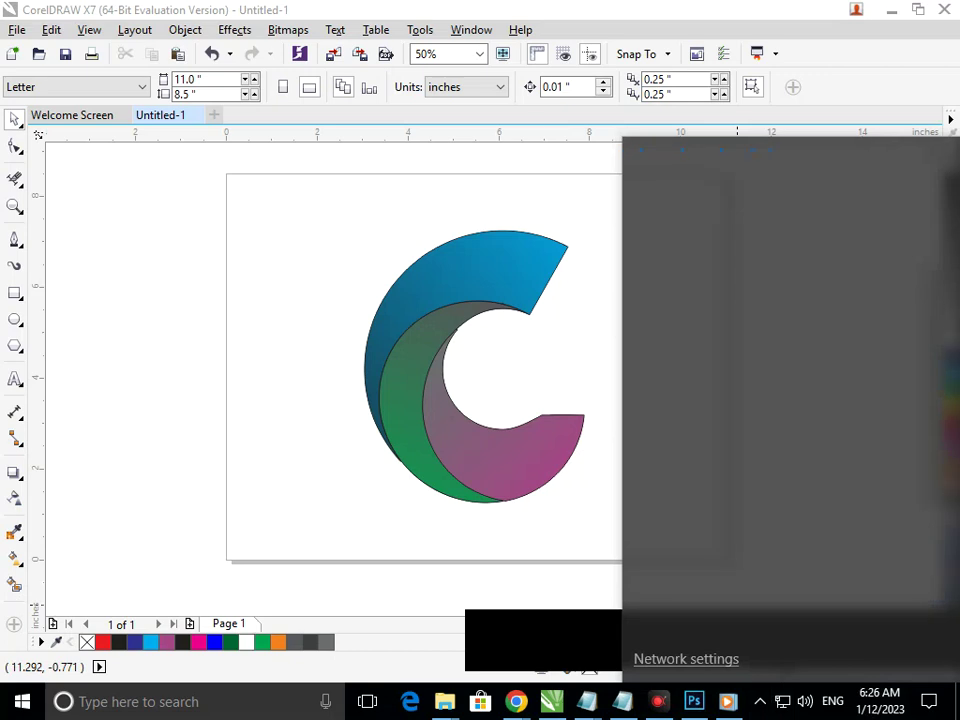
click(542, 593)
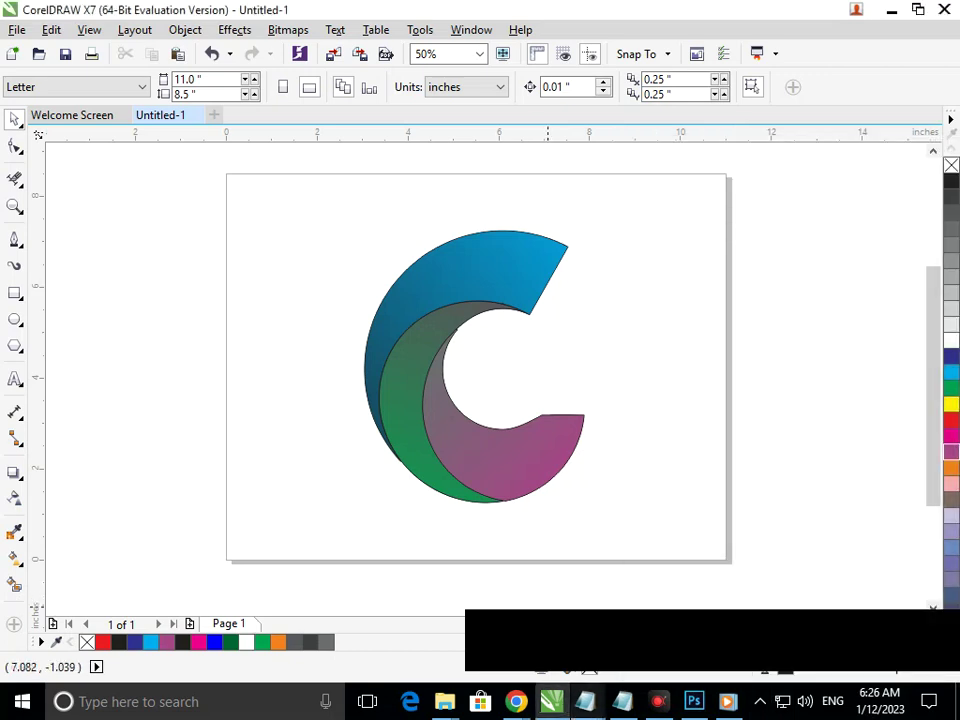